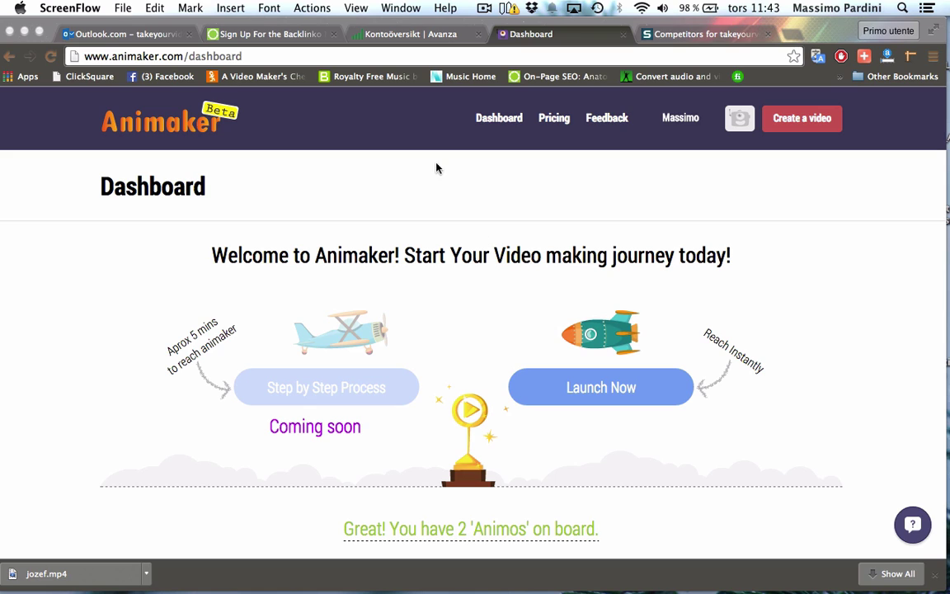
# Step: Bring the browser forward and launch a new video from the Animaker dashboard
pyautogui.click(599, 394)
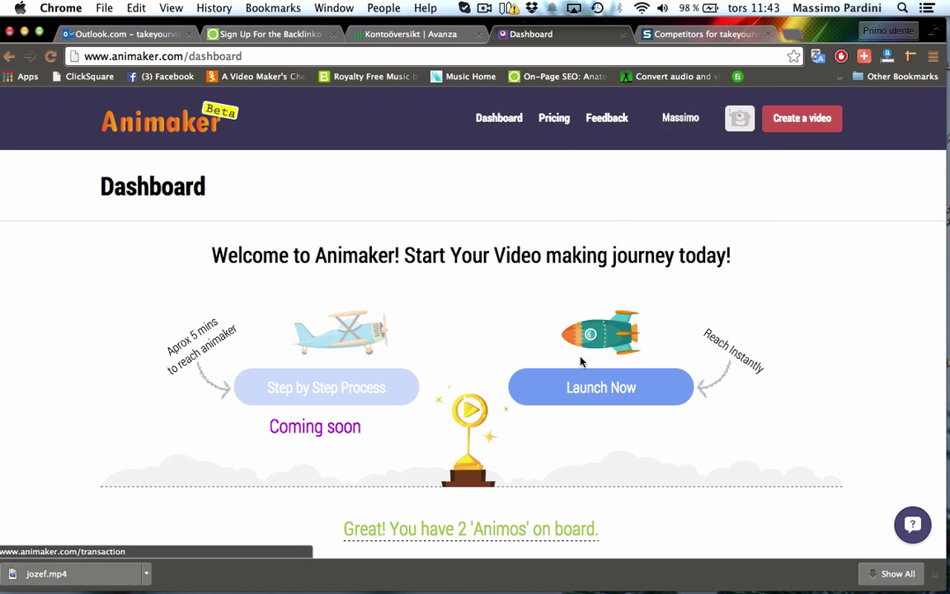
pyautogui.click(575, 402)
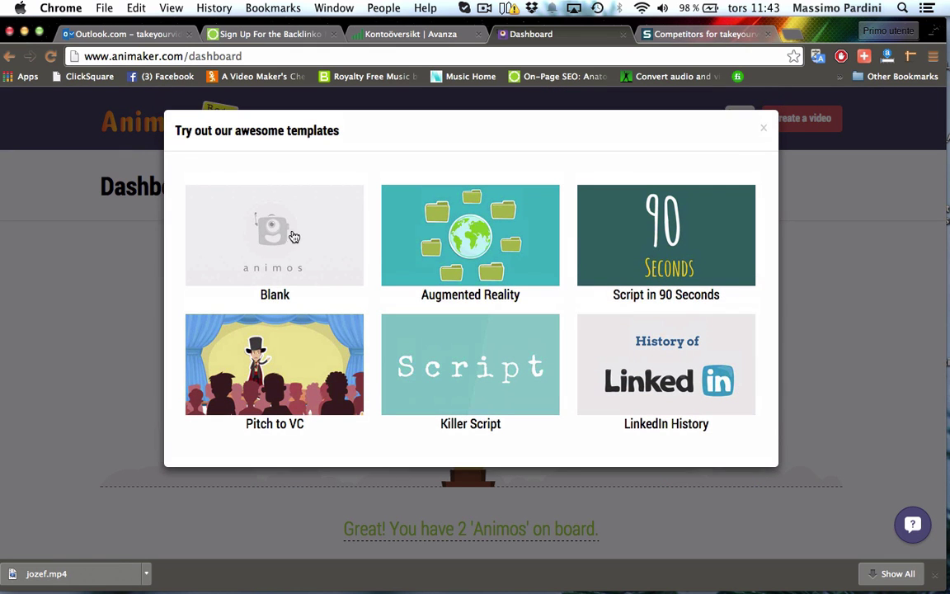
# Step: Start a Blank project and bring up the HandCraft style dropdown
pyautogui.click(221, 233)
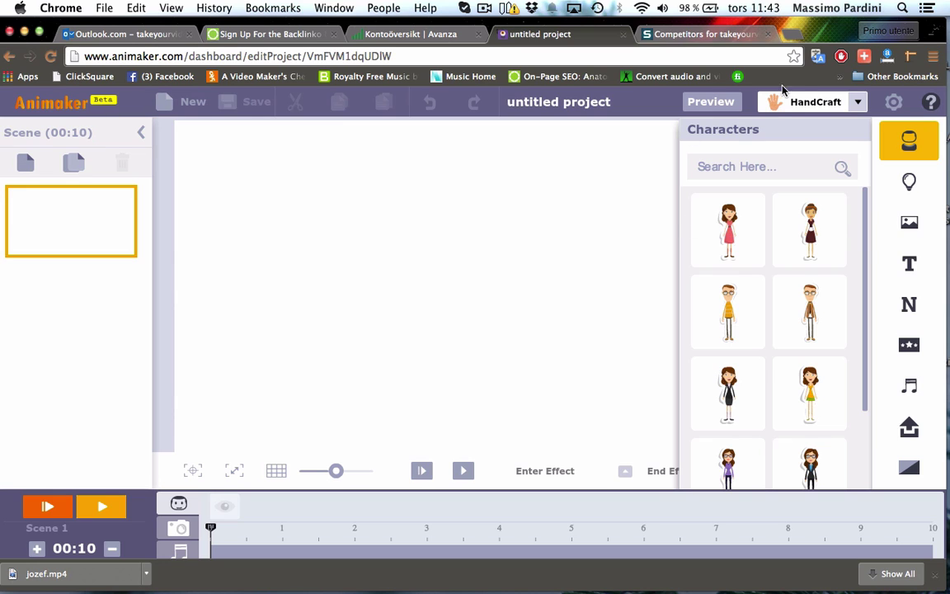
pyautogui.click(859, 104)
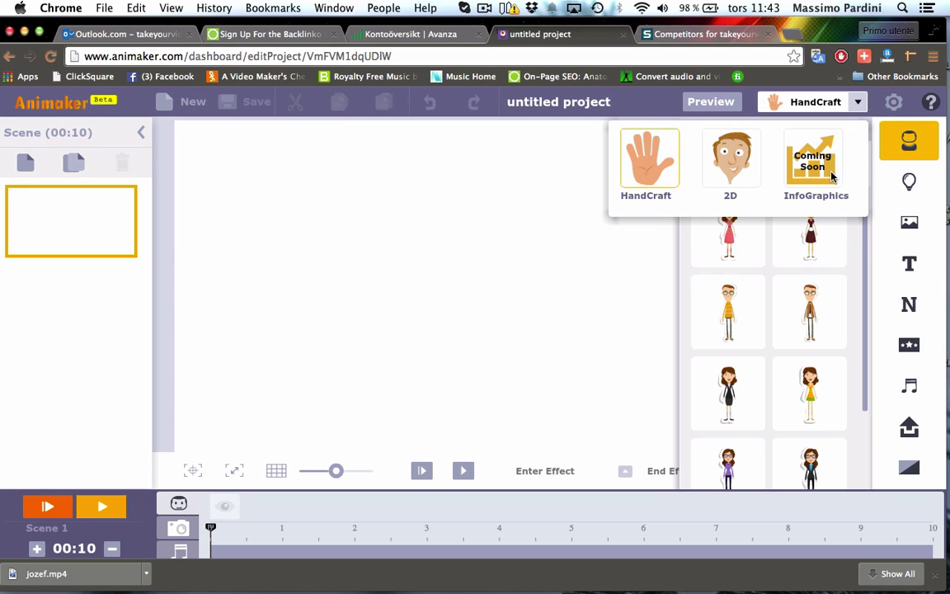
# Step: Switch the project to 2D and browse the Characters and Properties libraries
pyautogui.click(731, 161)
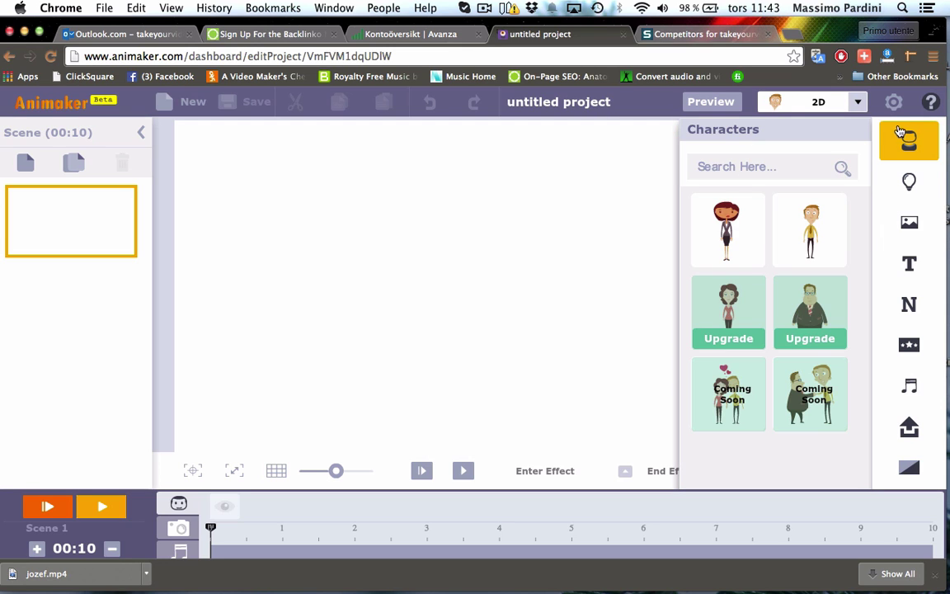
pyautogui.click(904, 148)
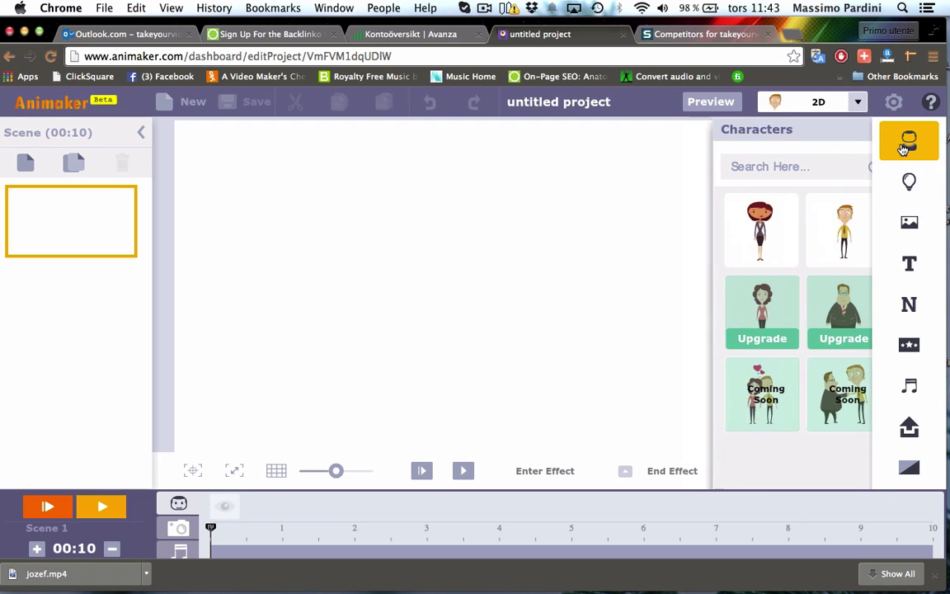
pyautogui.click(936, 142)
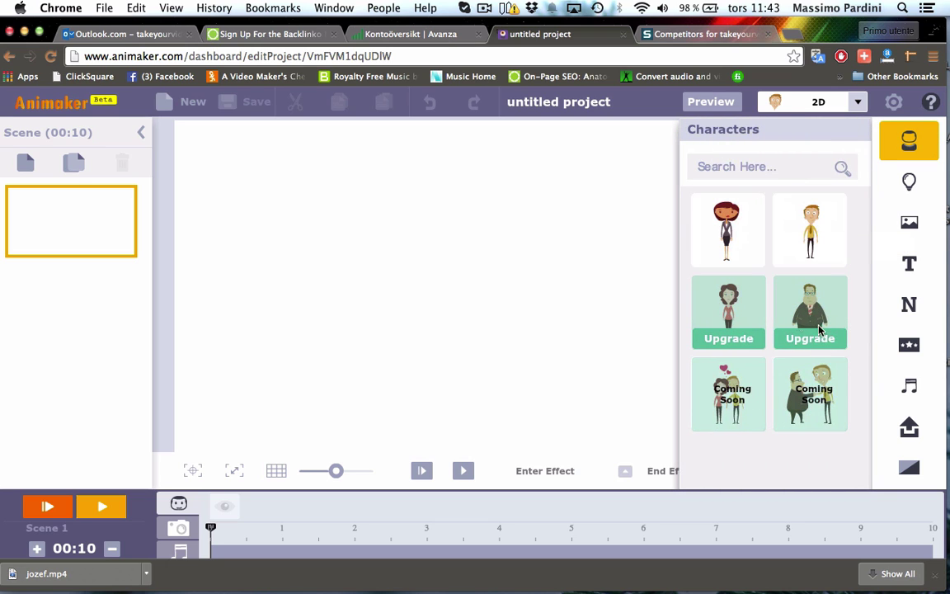
pyautogui.click(911, 185)
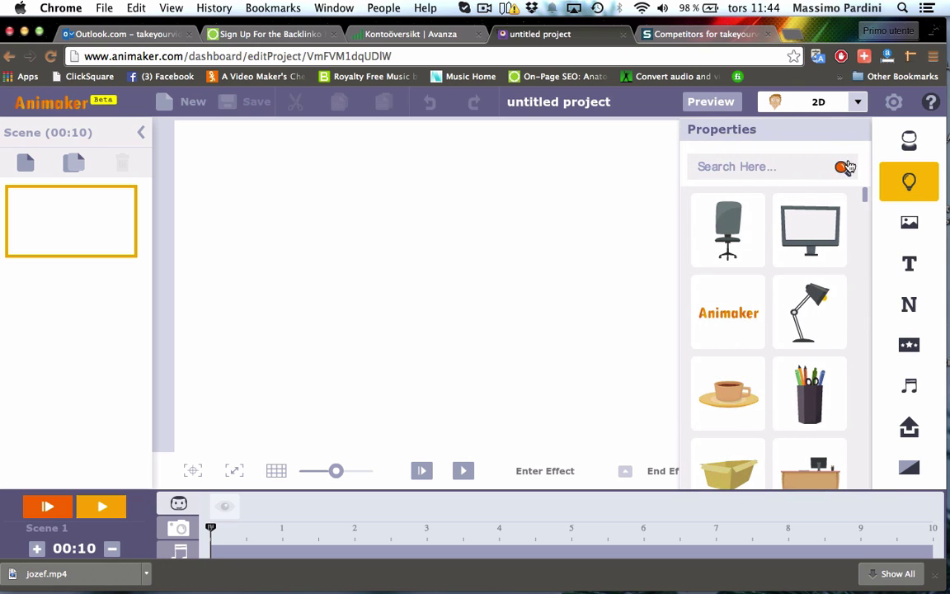
pyautogui.moveTo(863, 194); pyautogui.dragTo(858, 446)
pyautogui.moveTo(866, 395); pyautogui.dragTo(855, 195)
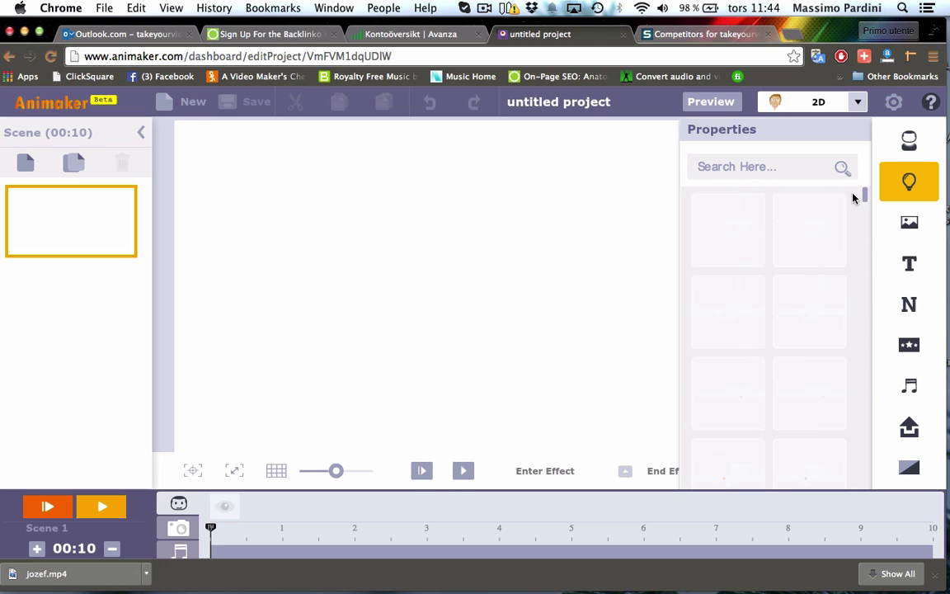
# Step: Browse the Backgrounds library, then the Text library of bubbles and shapes
pyautogui.click(910, 223)
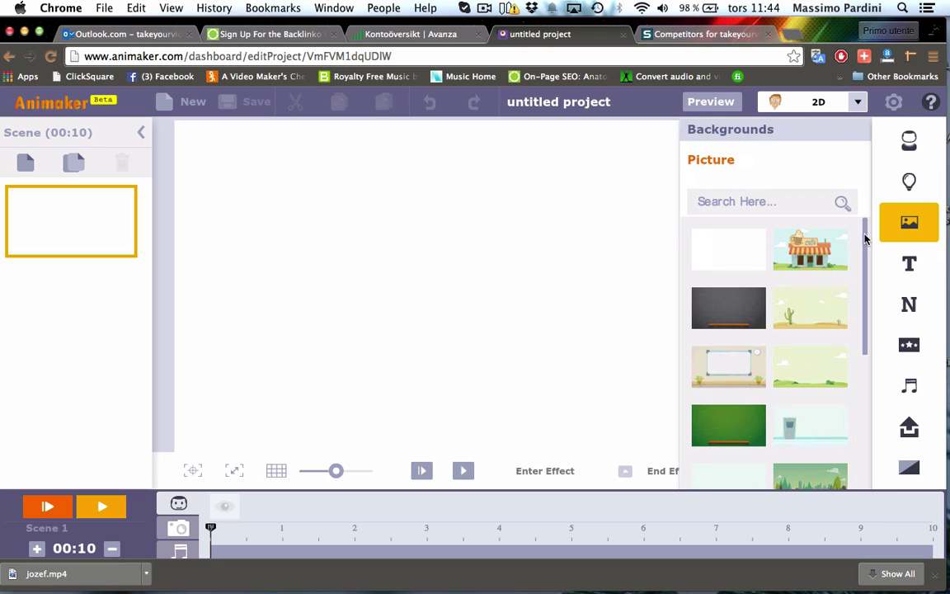
pyautogui.moveTo(865, 237); pyautogui.dragTo(864, 445)
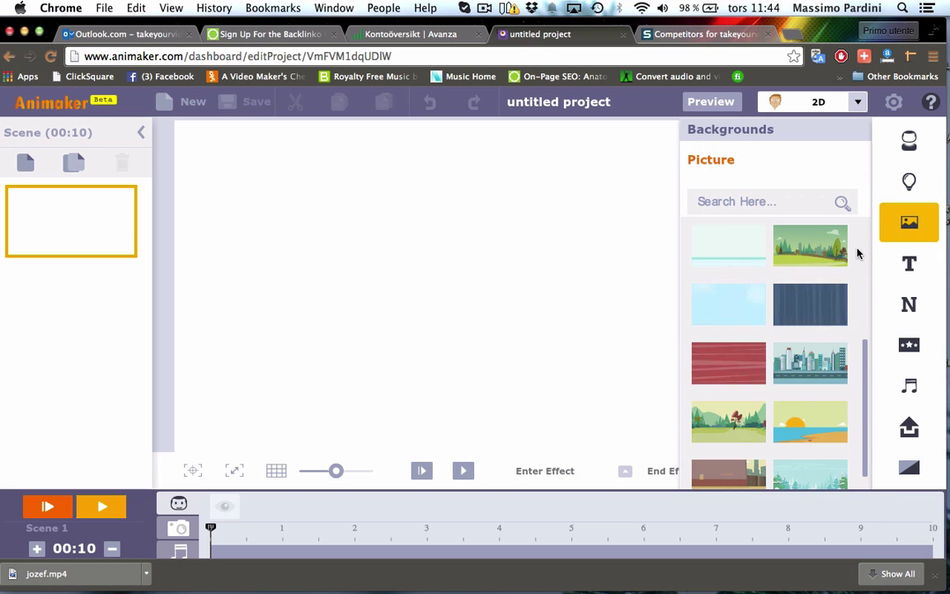
pyautogui.scroll(5, 862, 227)
pyautogui.click(910, 263)
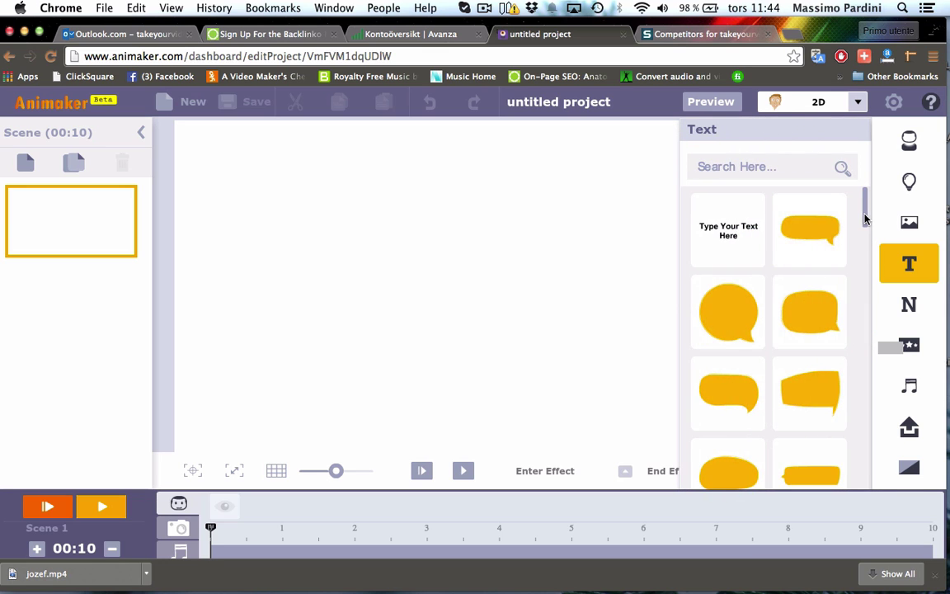
pyautogui.moveTo(866, 218); pyautogui.dragTo(878, 454)
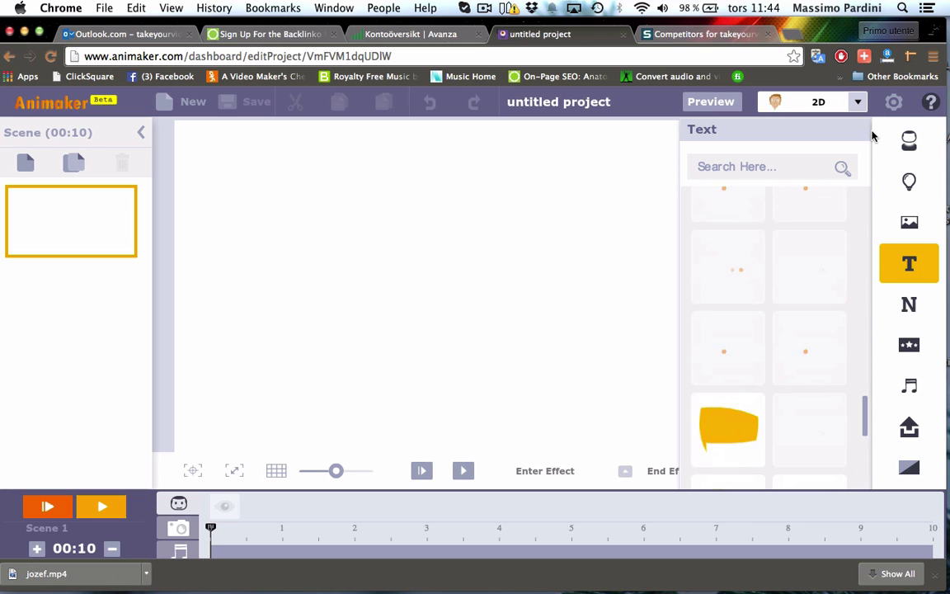
# Step: Add a vertical number bar to the scene, then delete it
pyautogui.click(910, 305)
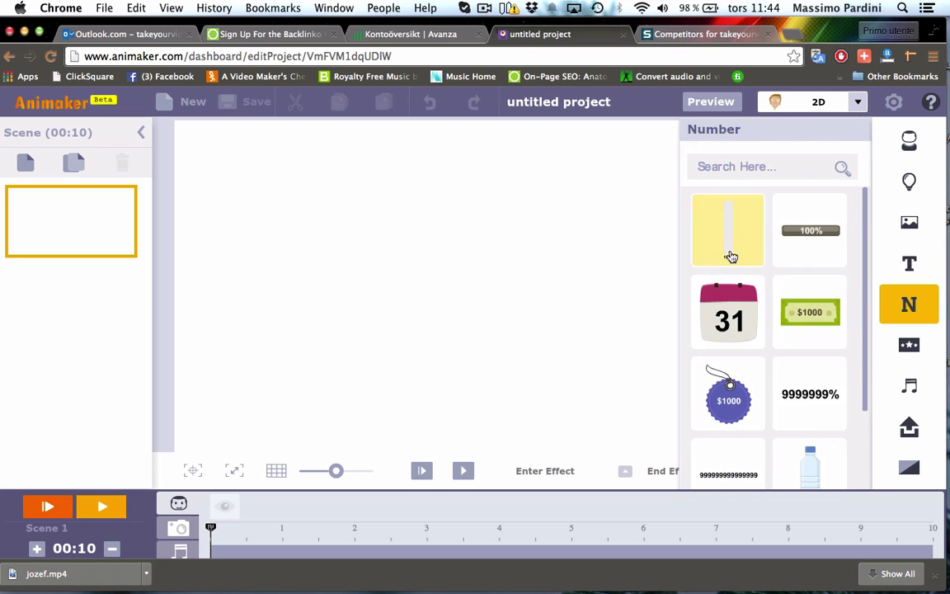
pyautogui.click(726, 249)
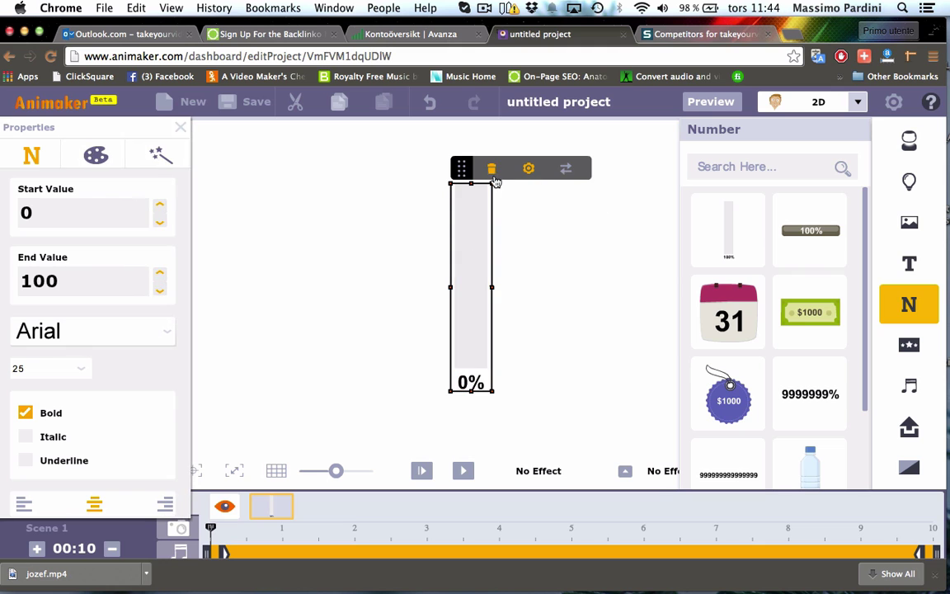
pyautogui.click(491, 169)
pyautogui.click(410, 342)
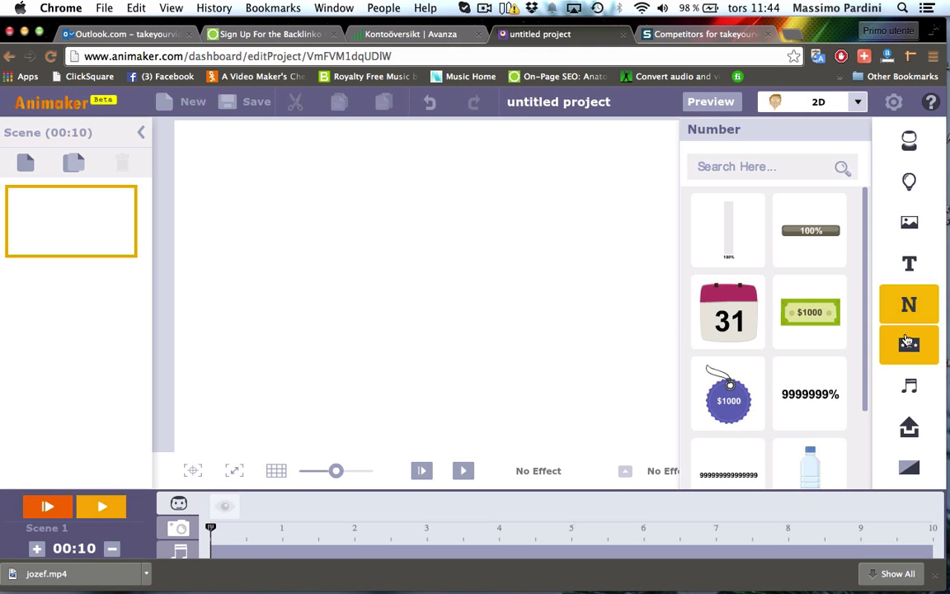
# Step: Add the orange screen effect and zoom the stage out
pyautogui.click(909, 345)
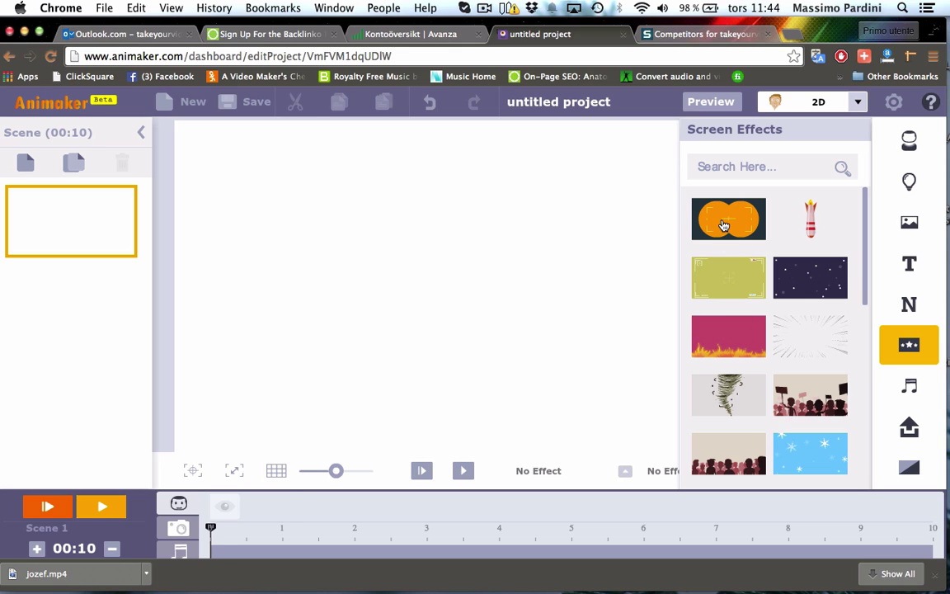
pyautogui.click(723, 225)
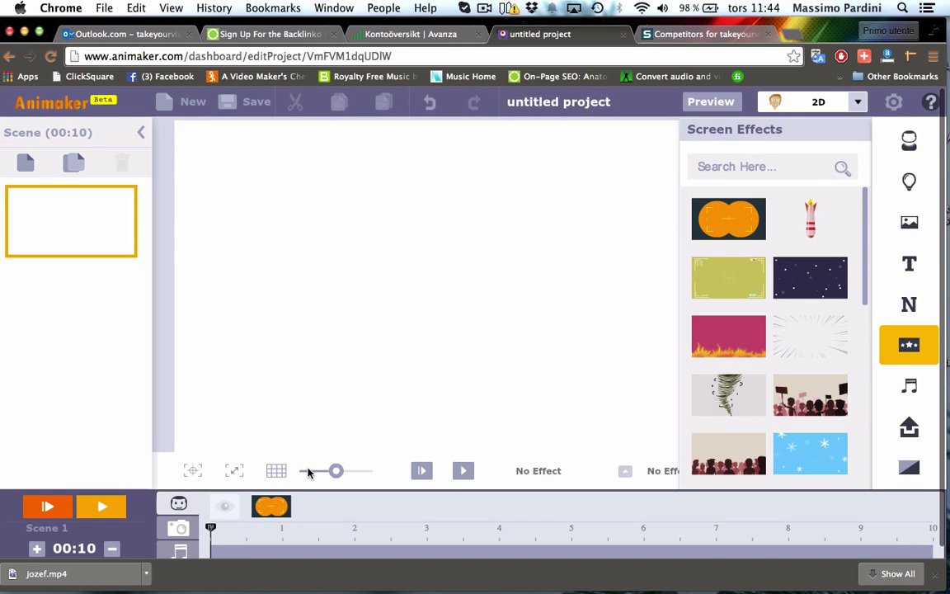
pyautogui.moveTo(335, 471); pyautogui.dragTo(320, 471)
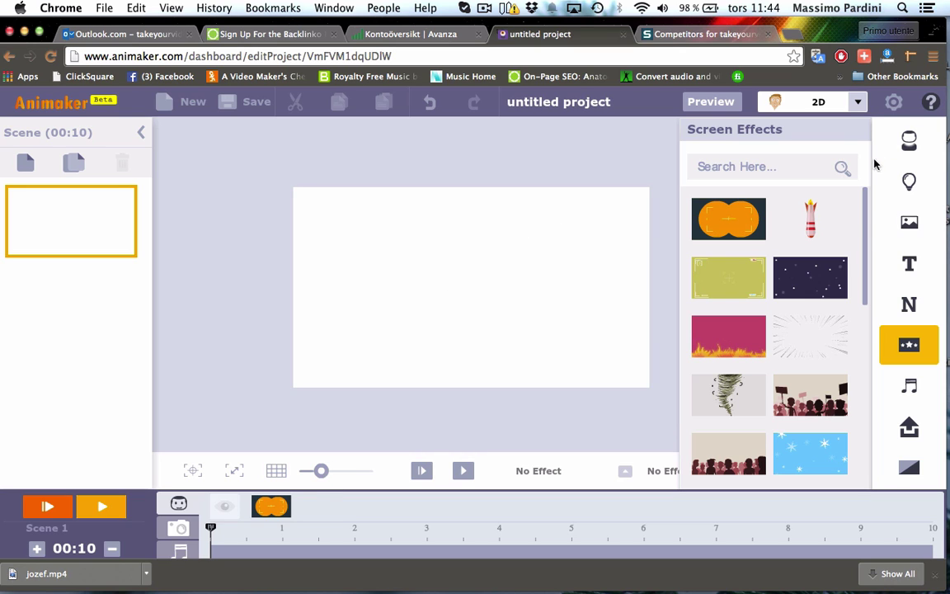
pyautogui.click(911, 386)
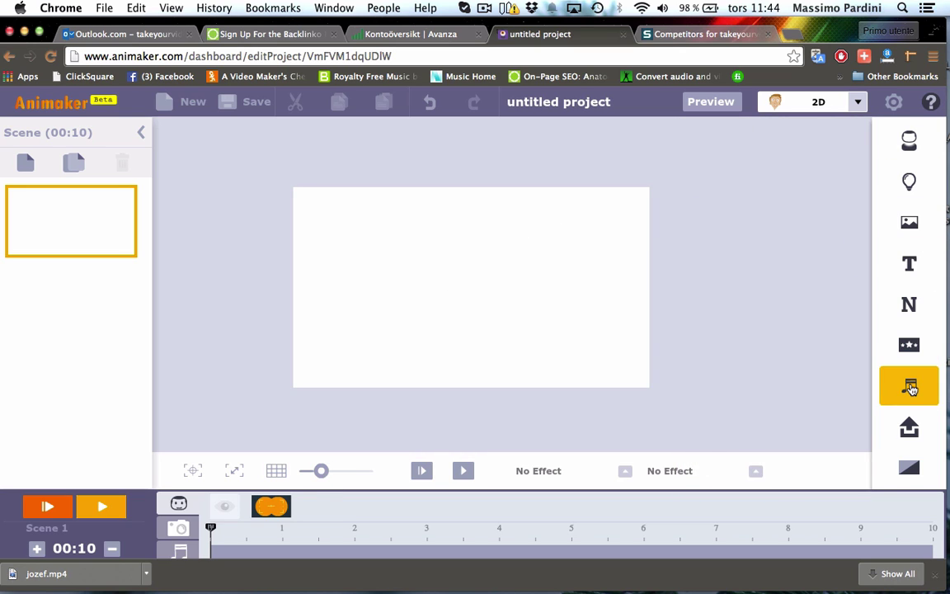
# Step: Preview the alarm-clock, beep-1, bell-short and blast sound effects
pyautogui.click(911, 386)
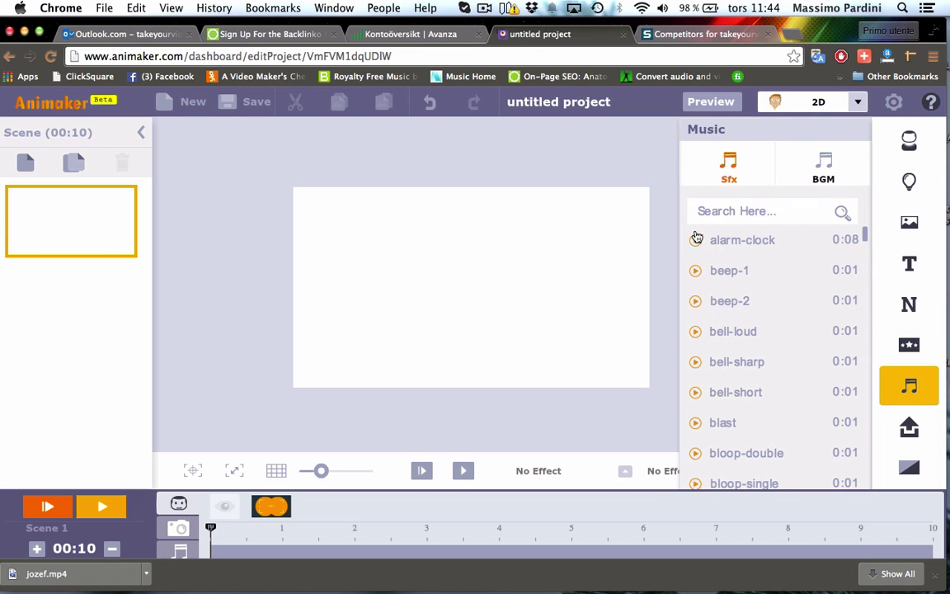
pyautogui.click(697, 242)
pyautogui.press('XF86AudioRaiseVolume')
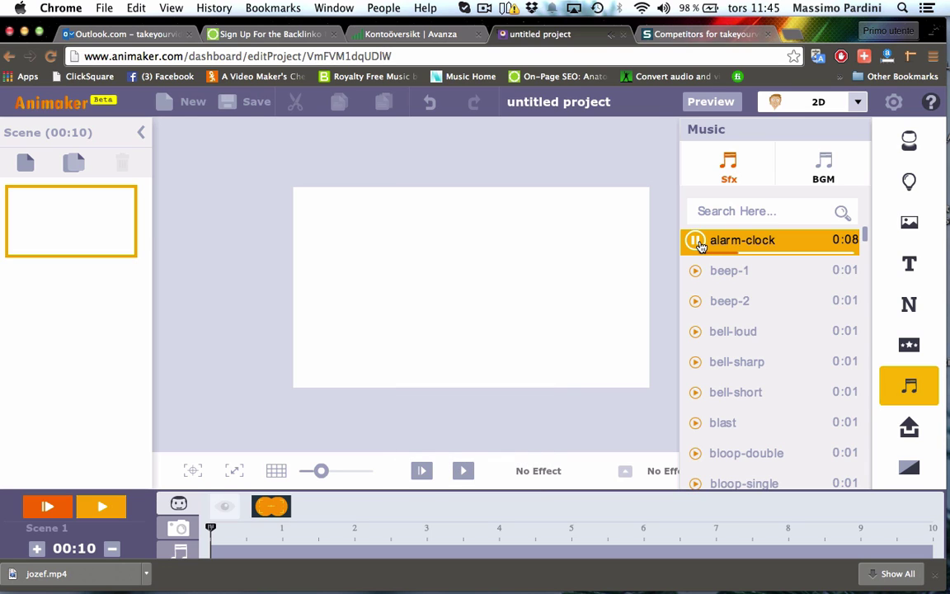
pyautogui.click(697, 241)
pyautogui.click(696, 272)
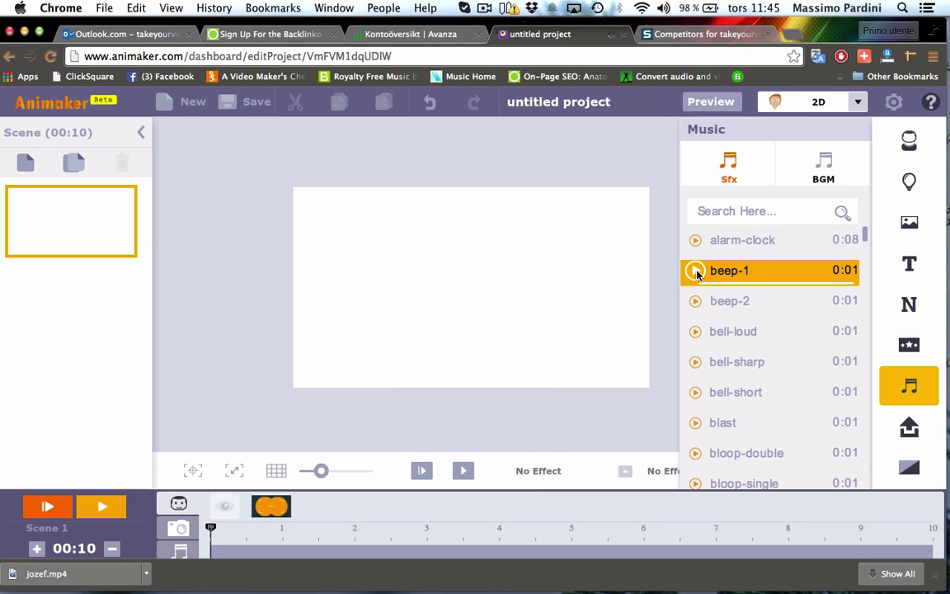
pyautogui.click(784, 210)
pyautogui.click(697, 393)
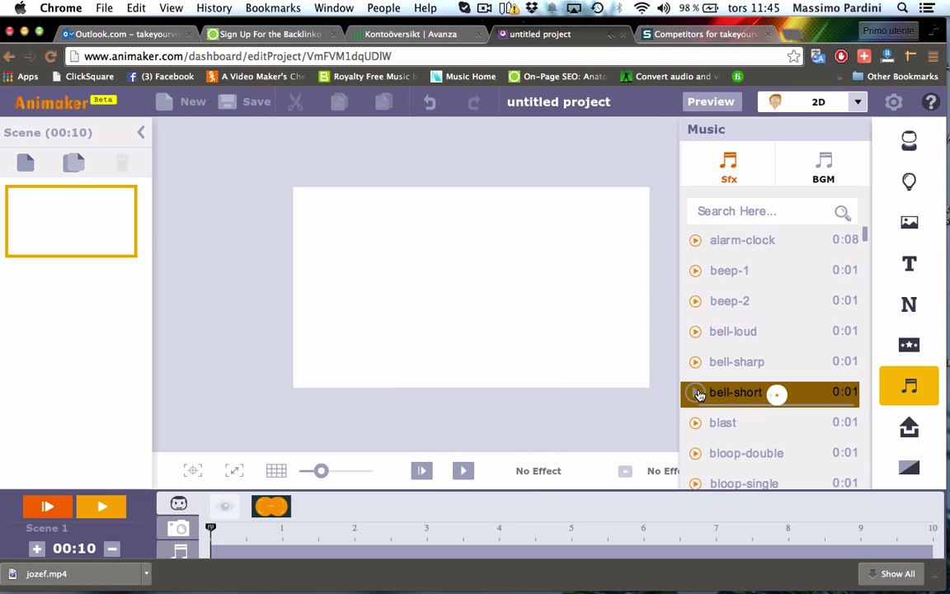
pyautogui.click(694, 423)
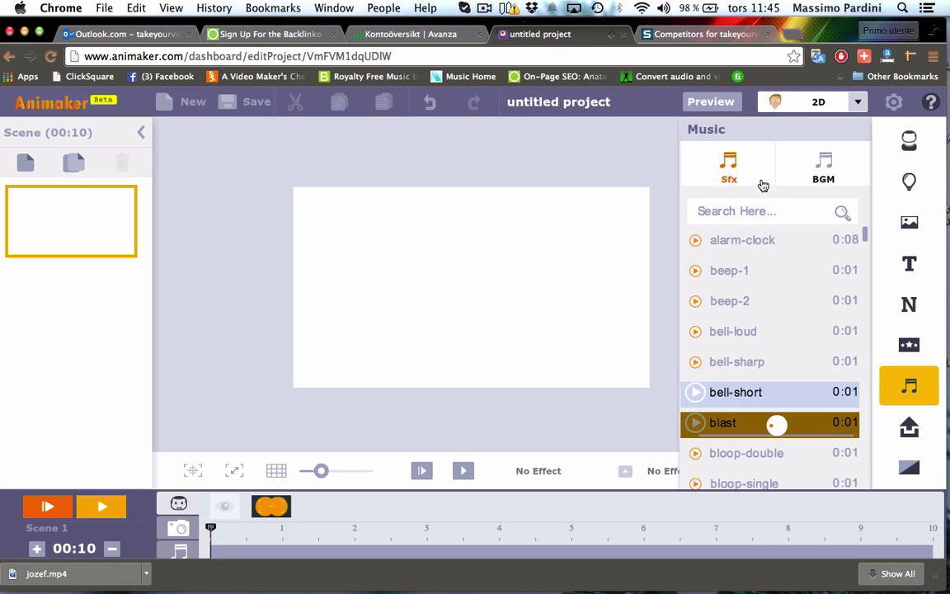
# Step: Preview the pleasant-journey and rock-in-new-way background music tracks
pyautogui.click(815, 170)
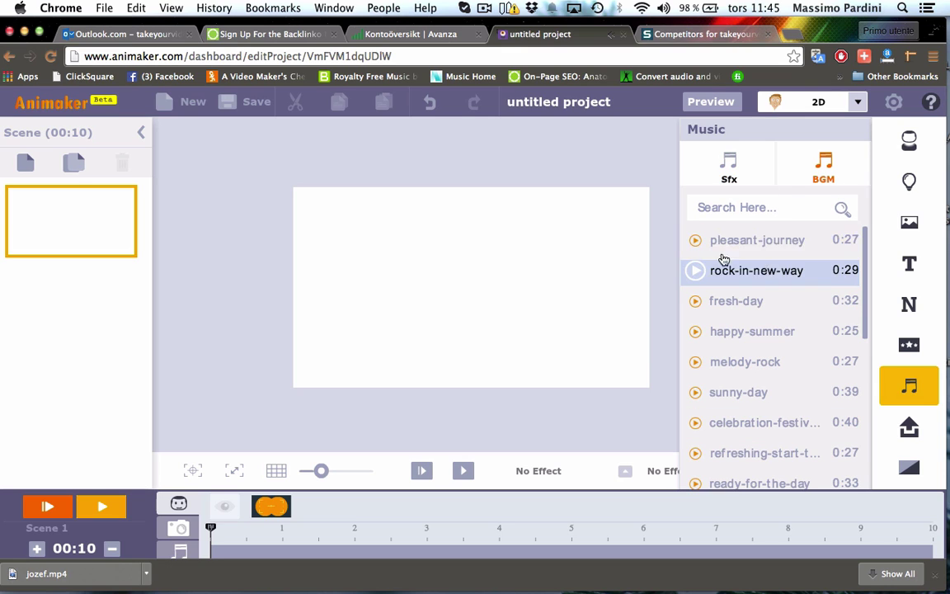
pyautogui.click(695, 241)
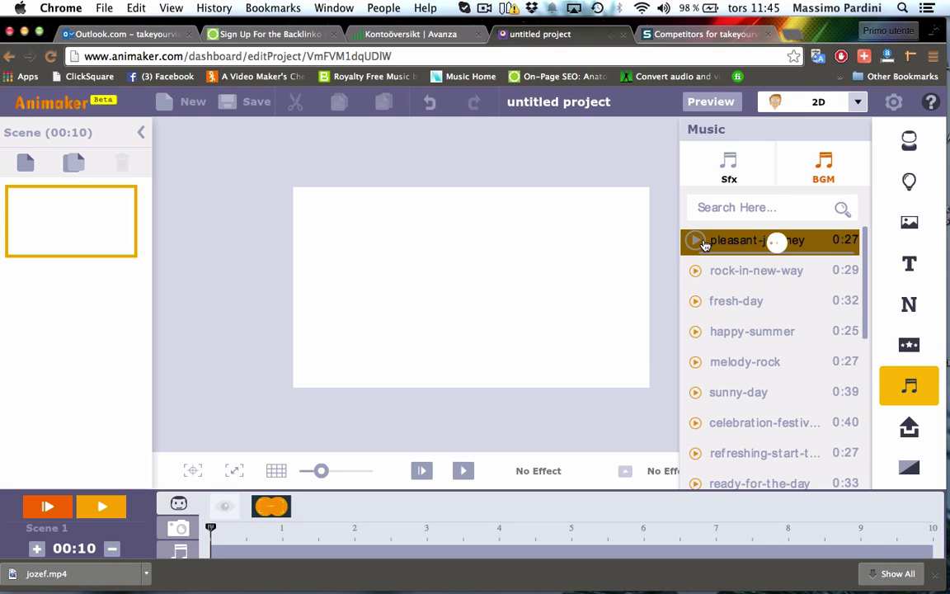
pyautogui.scroll(-5, 726, 317)
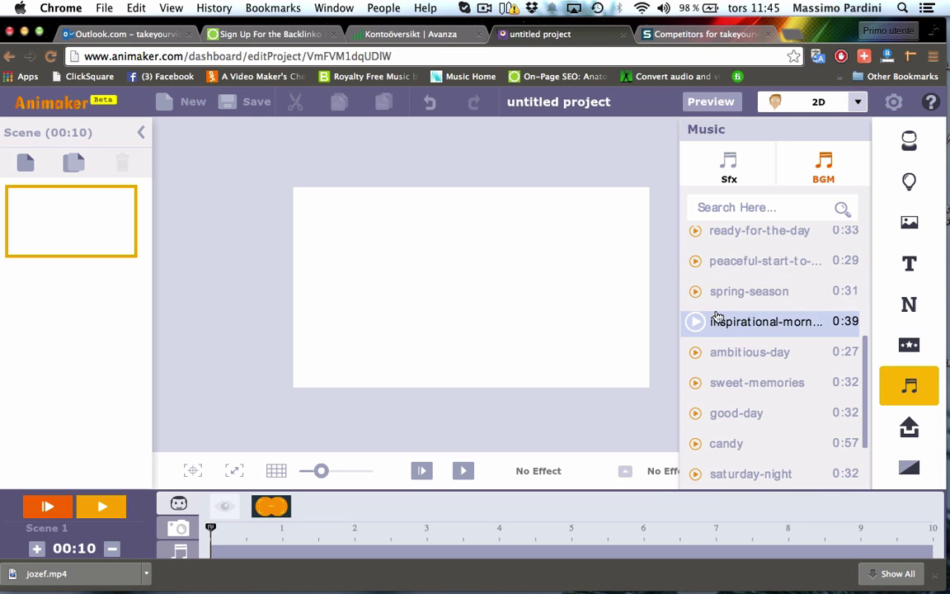
pyautogui.scroll(5, 702, 266)
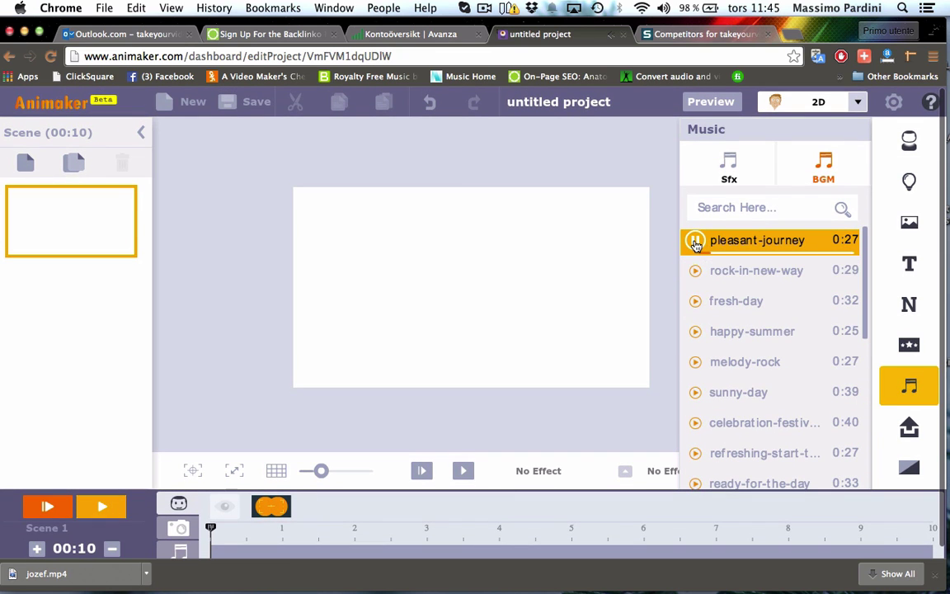
pyautogui.click(696, 273)
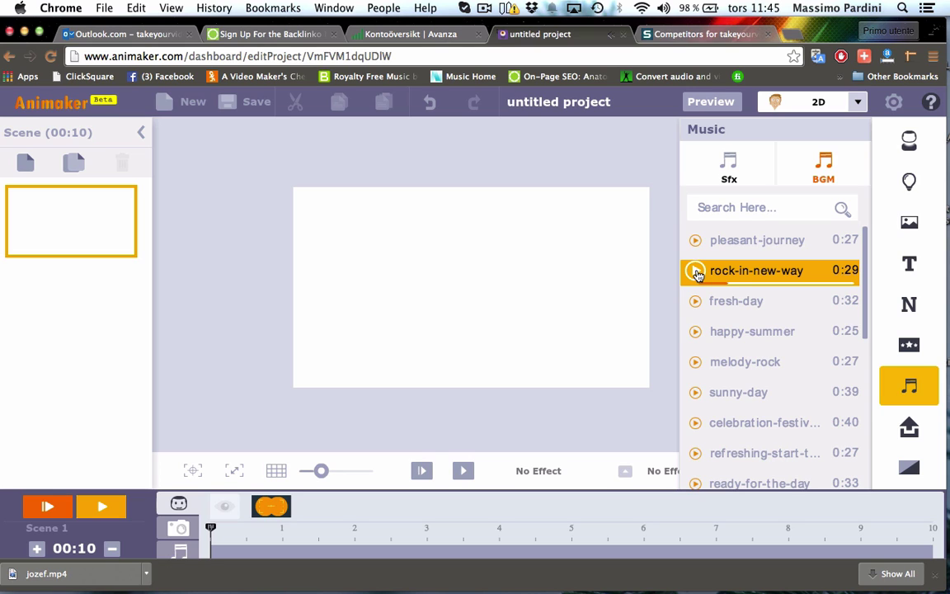
# Step: Check uploaded images, sounds and voice-overs, cancelling an image upload
pyautogui.click(907, 425)
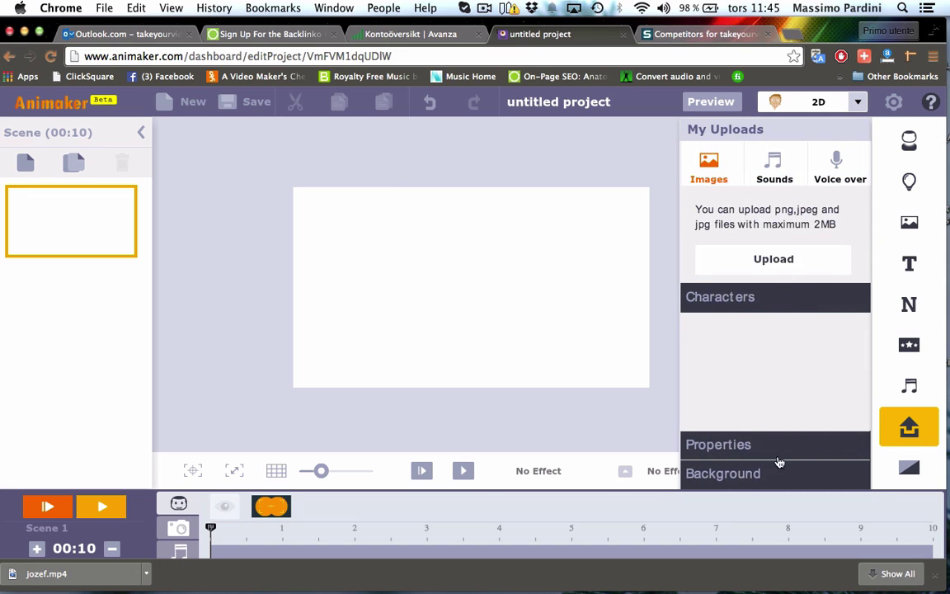
pyautogui.click(755, 259)
pyautogui.click(648, 371)
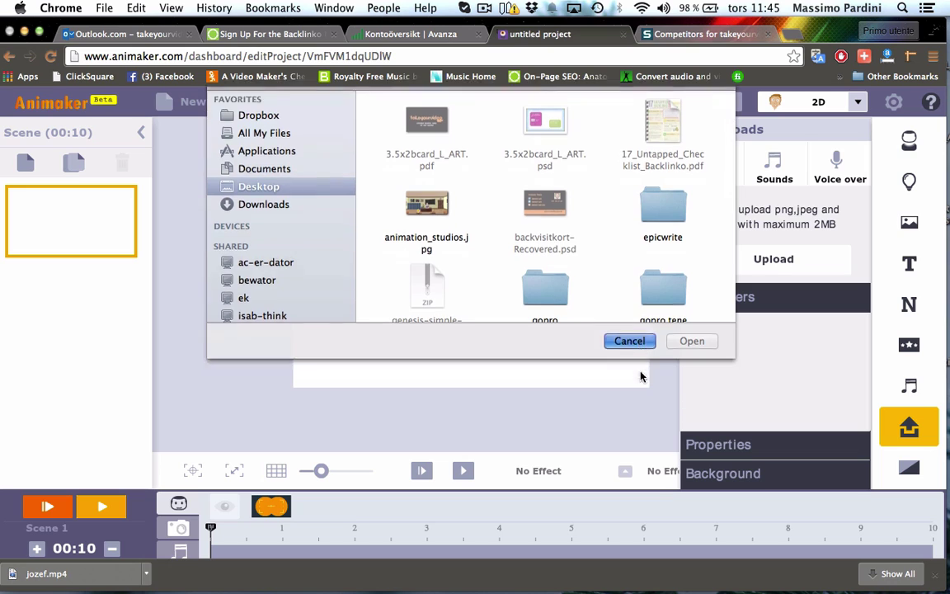
pyautogui.click(775, 167)
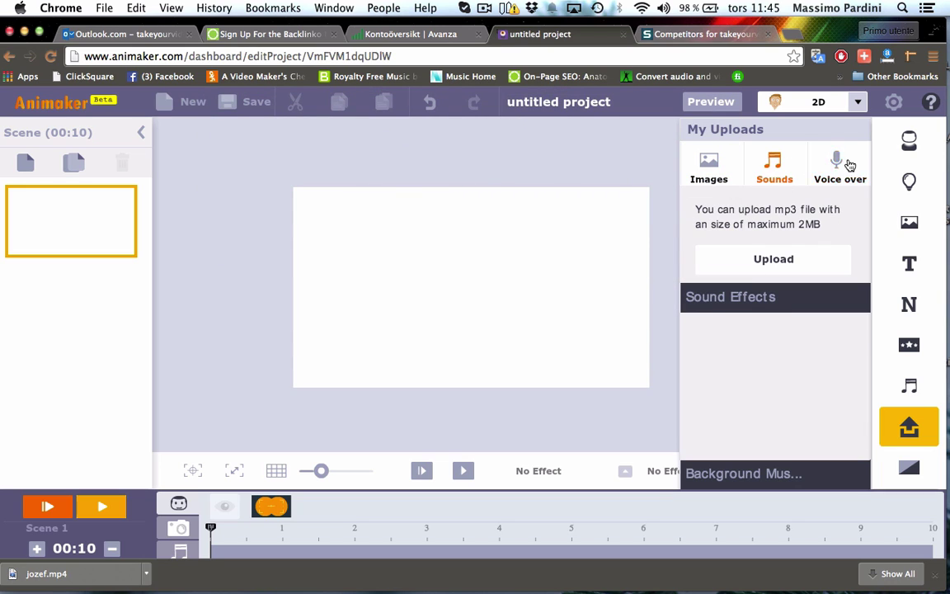
pyautogui.click(841, 163)
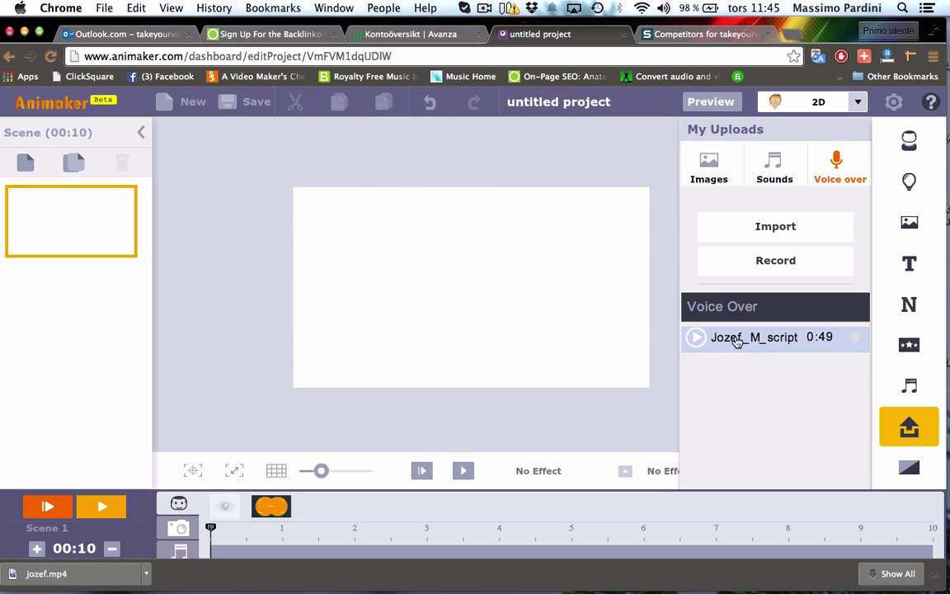
pyautogui.click(710, 169)
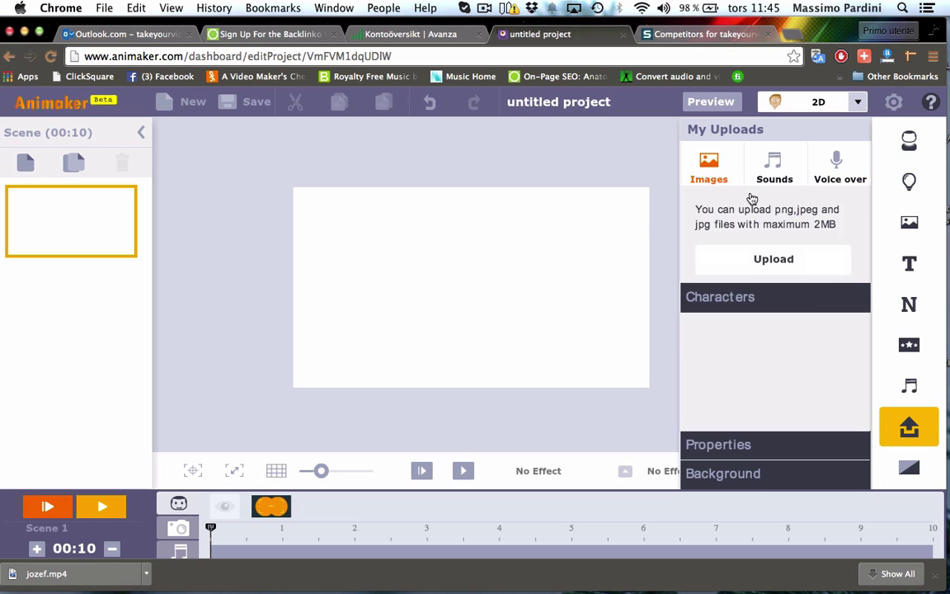
# Step: Browse the transitions and characters, then scroll through the backgrounds library
pyautogui.click(909, 468)
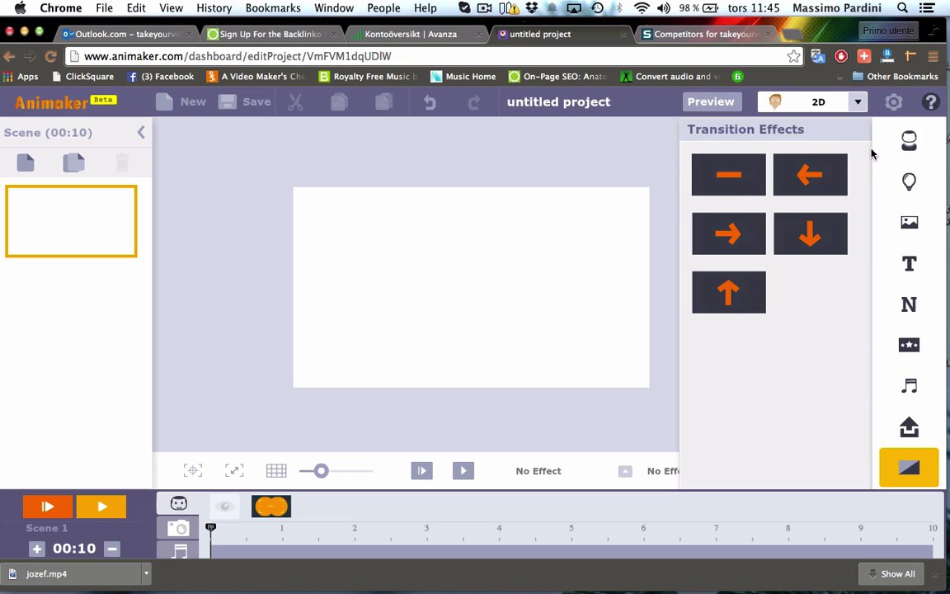
pyautogui.click(909, 140)
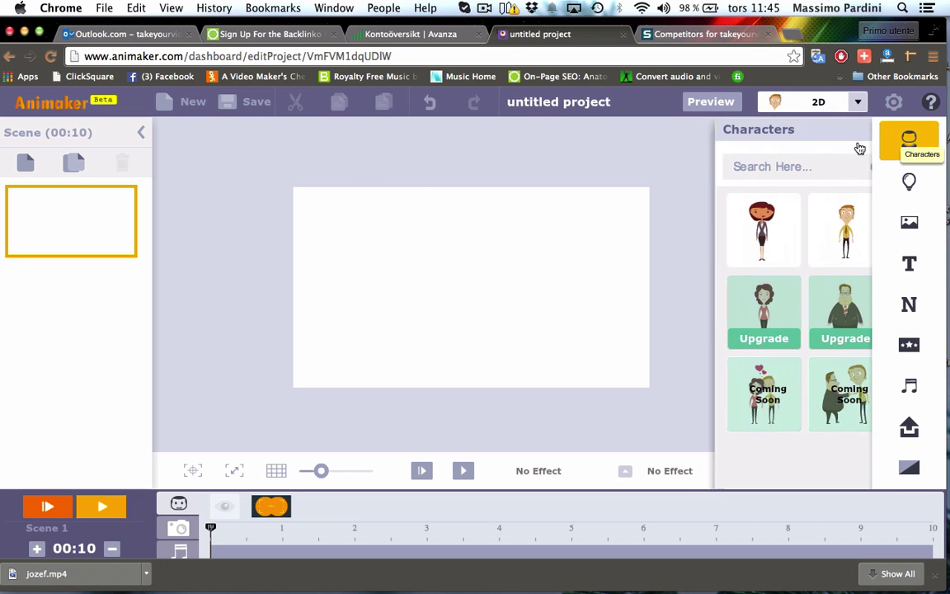
pyautogui.click(909, 221)
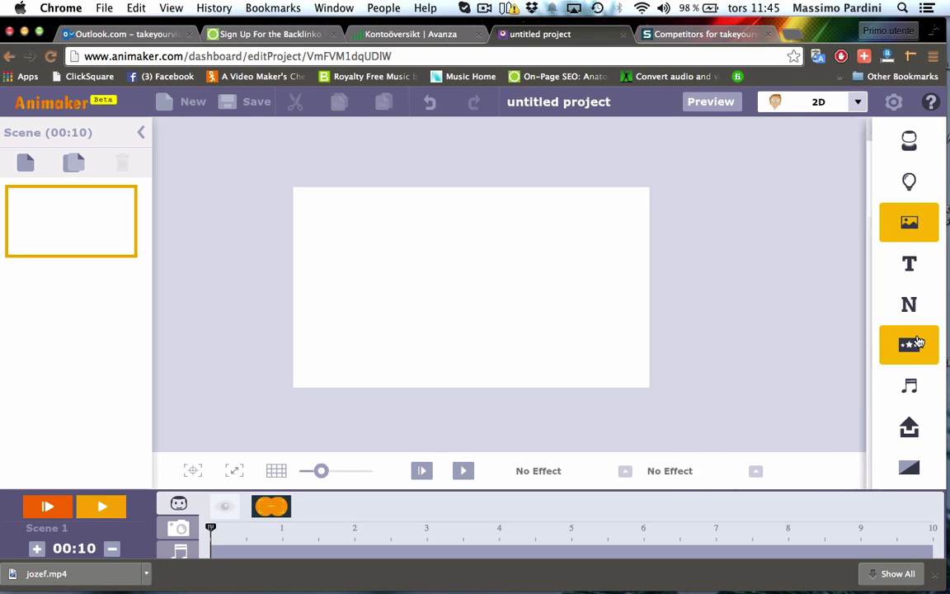
pyautogui.scroll(-2, 865, 347)
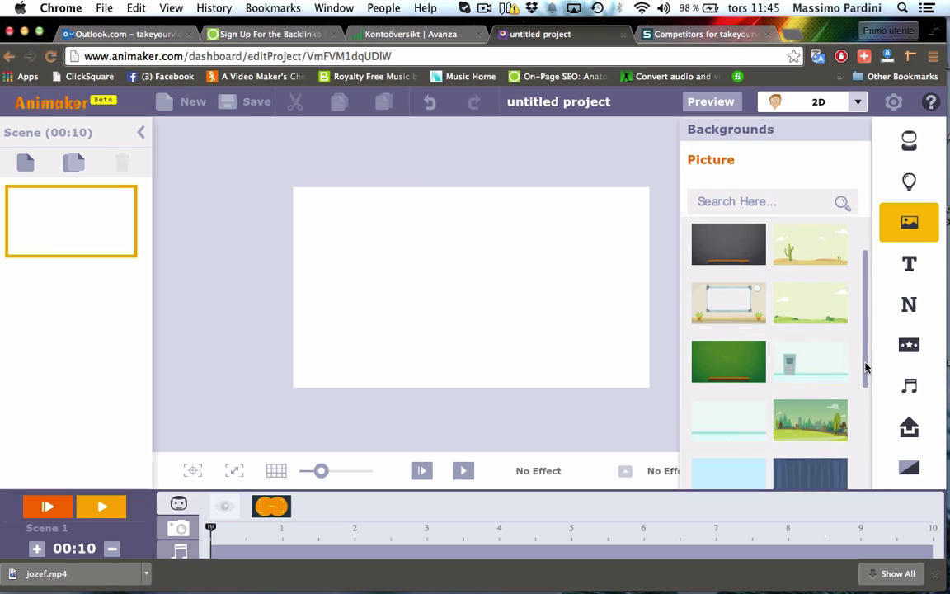
# Step: Apply the Office Room background and add a shrunken chair at the right
pyautogui.click(811, 359)
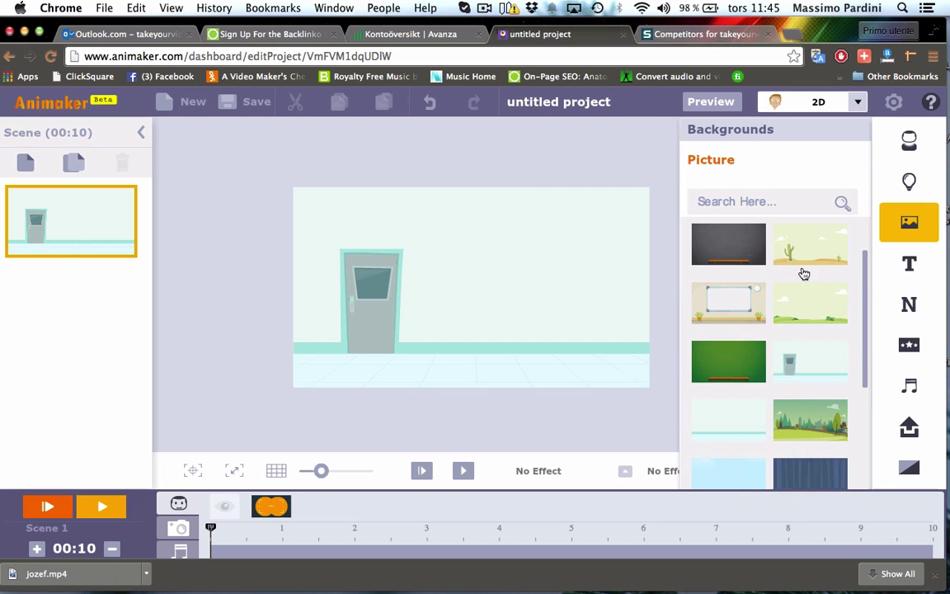
pyautogui.click(912, 190)
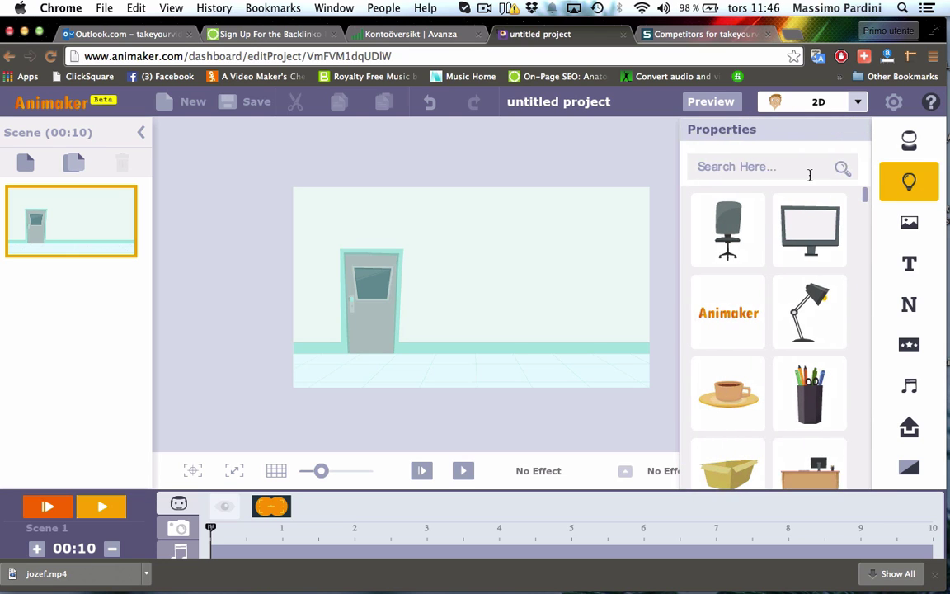
pyautogui.click(810, 175)
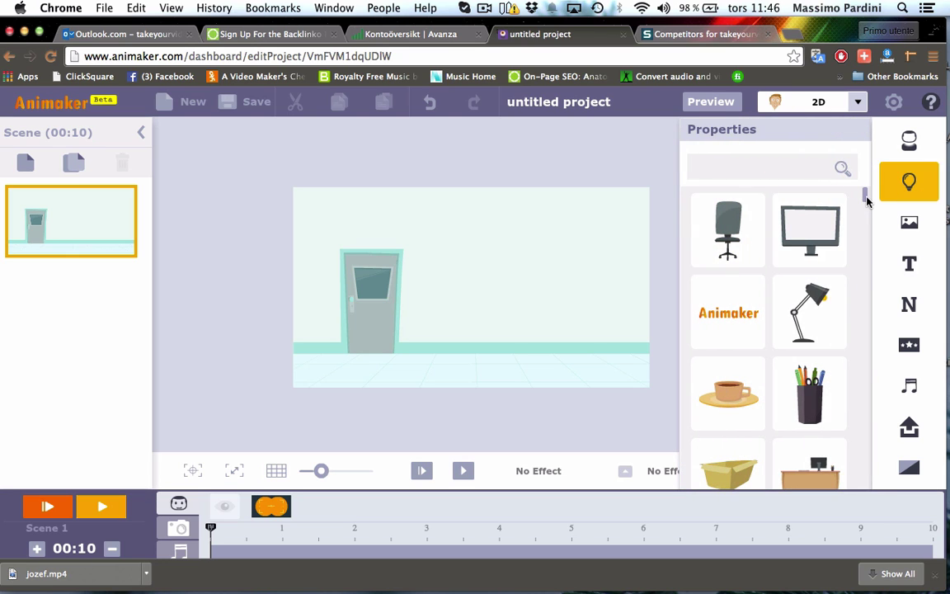
pyautogui.moveTo(865, 197)
pyautogui.mouseDown()
pyautogui.moveTo(869, 224)
pyautogui.moveTo(865, 202)
pyautogui.mouseUp()
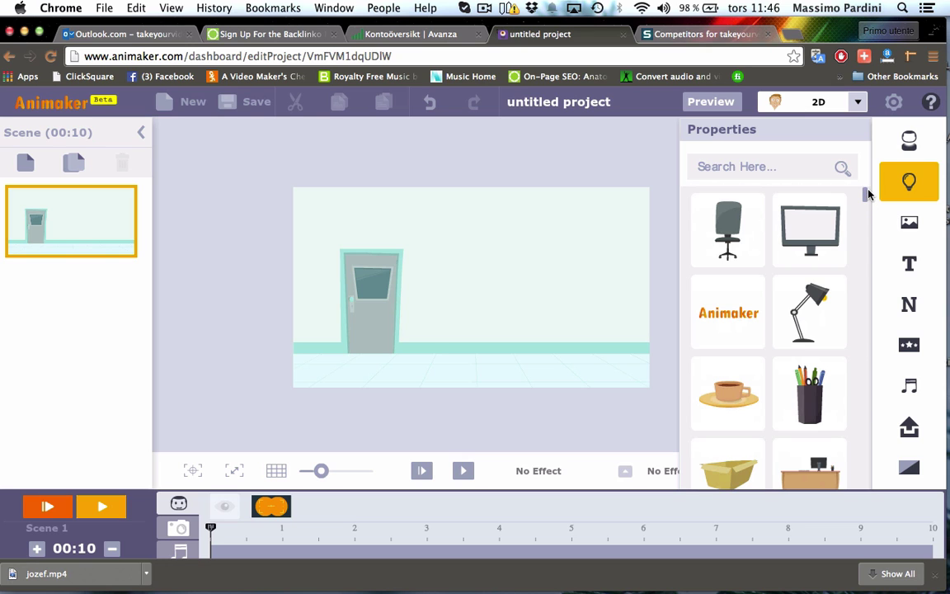
pyautogui.click(733, 220)
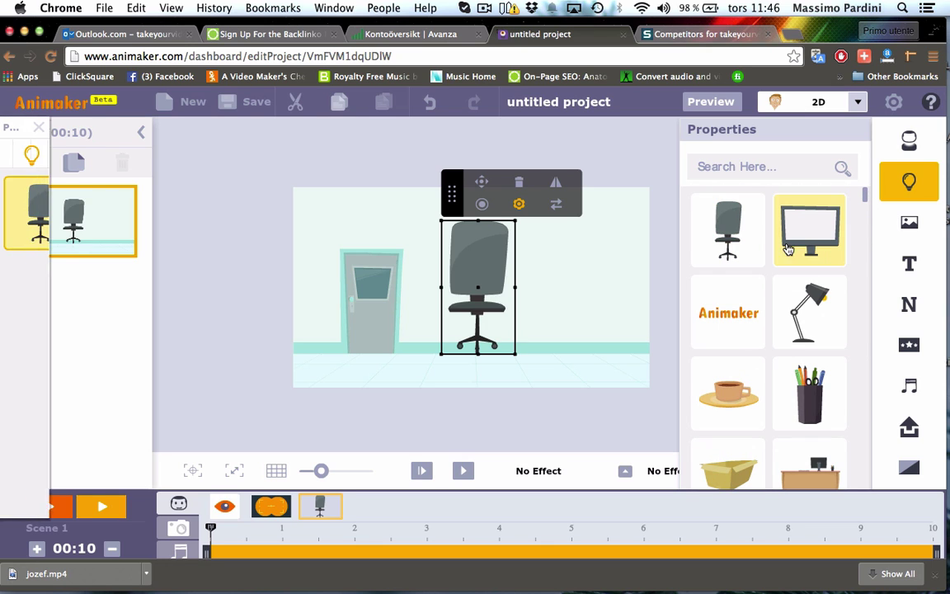
pyautogui.moveTo(484, 261); pyautogui.dragTo(601, 278)
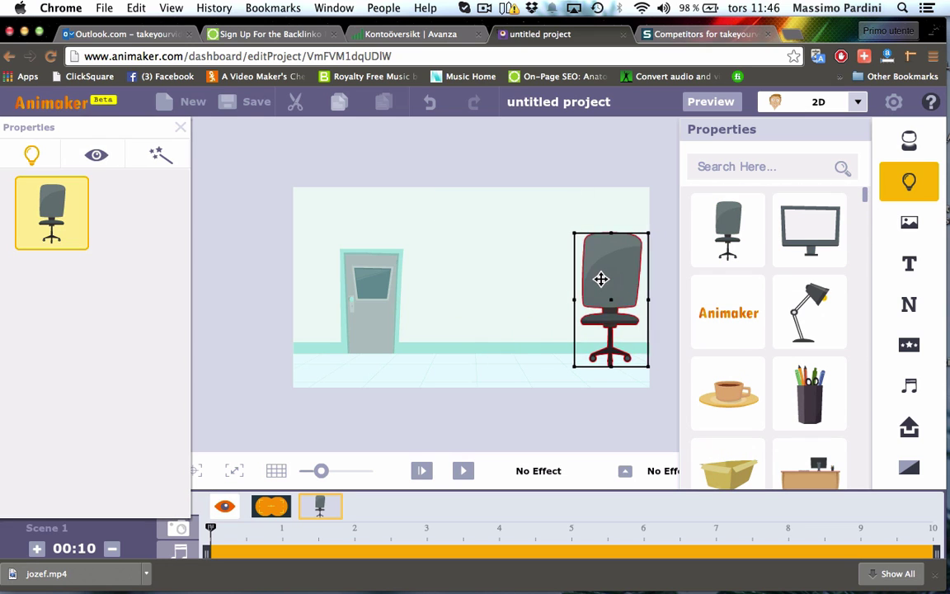
pyautogui.moveTo(633, 236); pyautogui.dragTo(630, 255)
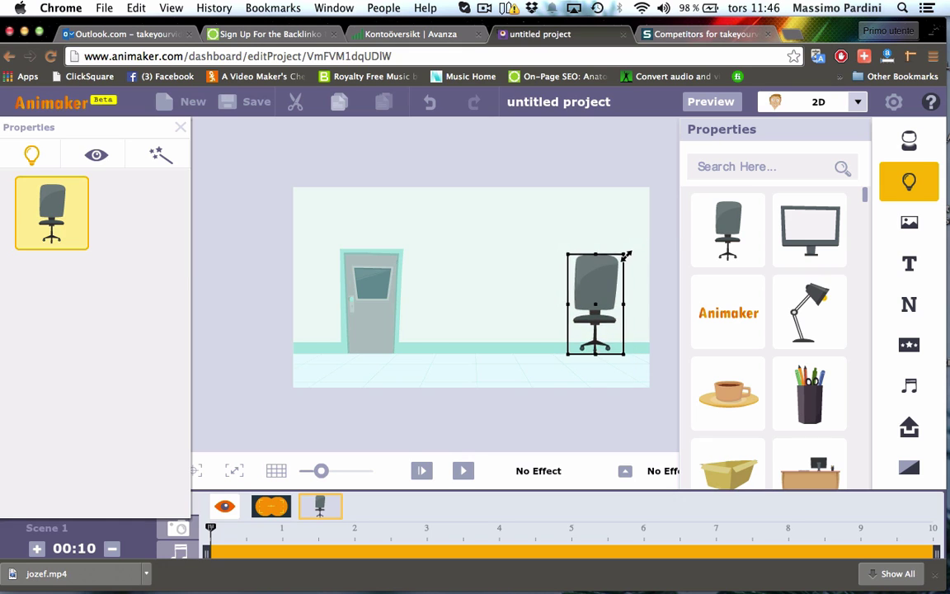
pyautogui.moveTo(597, 291); pyautogui.dragTo(604, 302)
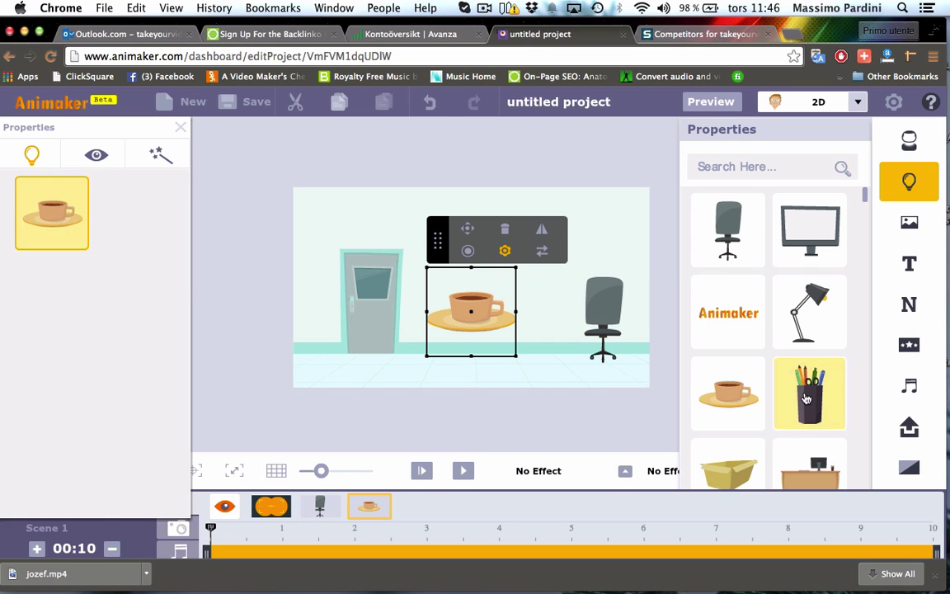
# Step: Add a small pencil holder beside the chair and shrink the coffee cup nearby
pyautogui.click(806, 399)
pyautogui.moveTo(475, 309); pyautogui.dragTo(639, 283)
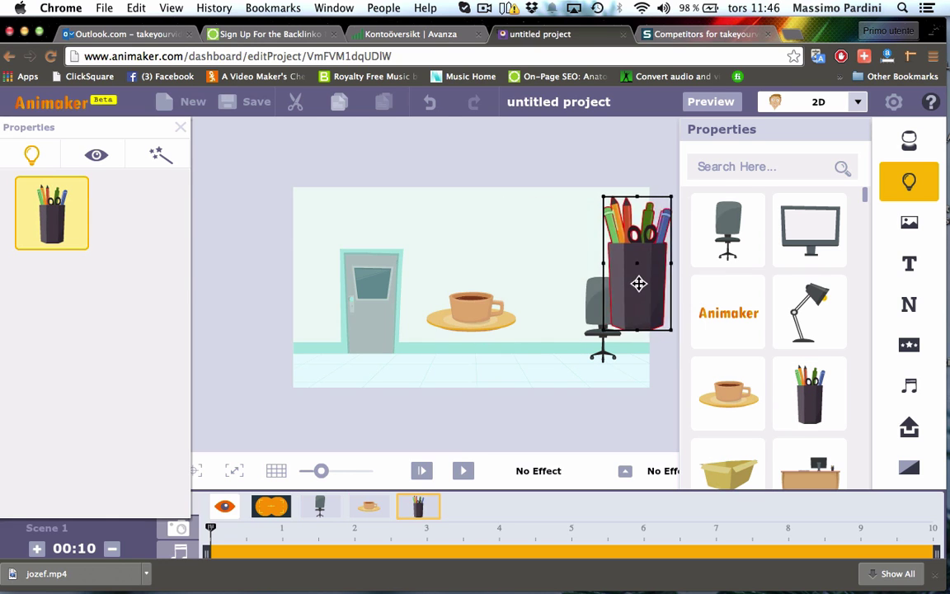
pyautogui.moveTo(672, 196)
pyautogui.mouseDown()
pyautogui.moveTo(637, 245)
pyautogui.moveTo(624, 304)
pyautogui.mouseUp()
pyautogui.click(619, 276)
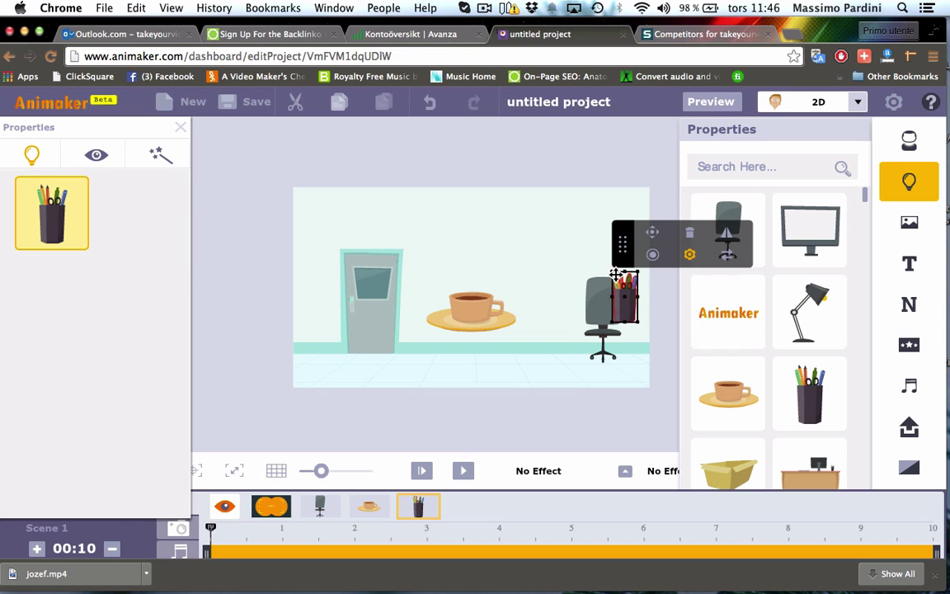
pyautogui.moveTo(608, 269); pyautogui.dragTo(618, 279)
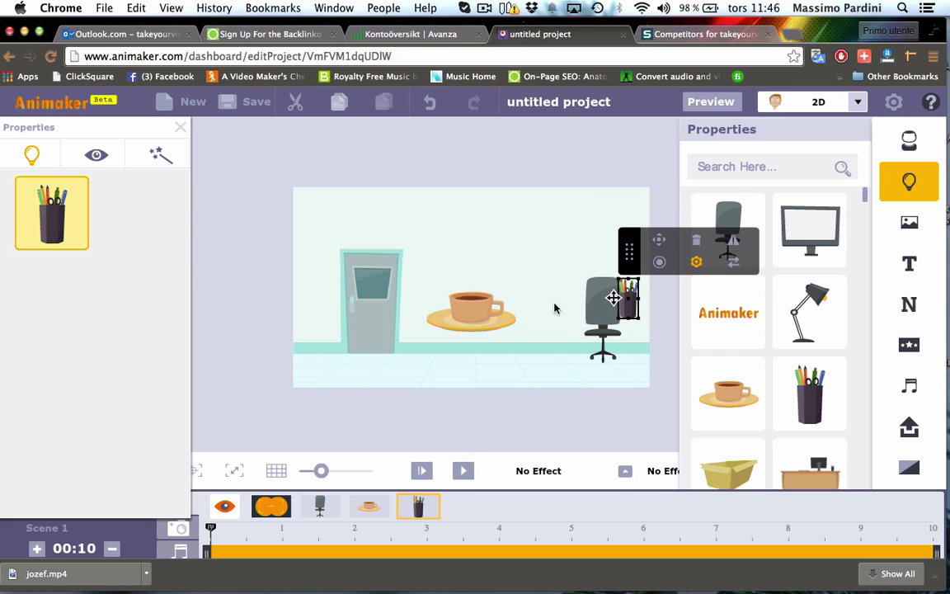
pyautogui.moveTo(471, 312)
pyautogui.mouseDown()
pyautogui.moveTo(569, 304)
pyautogui.moveTo(515, 300)
pyautogui.mouseUp()
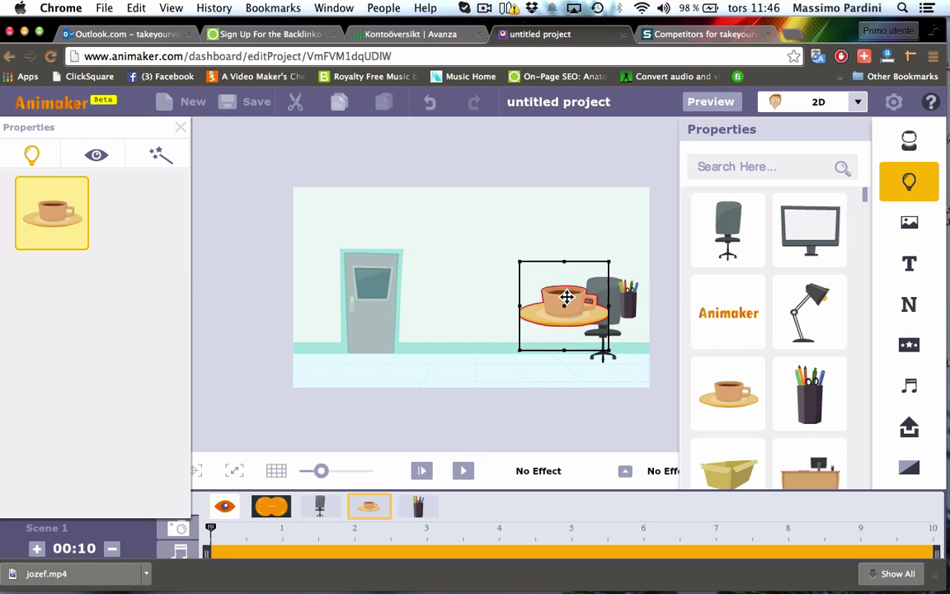
pyautogui.moveTo(475, 258); pyautogui.dragTo(512, 305)
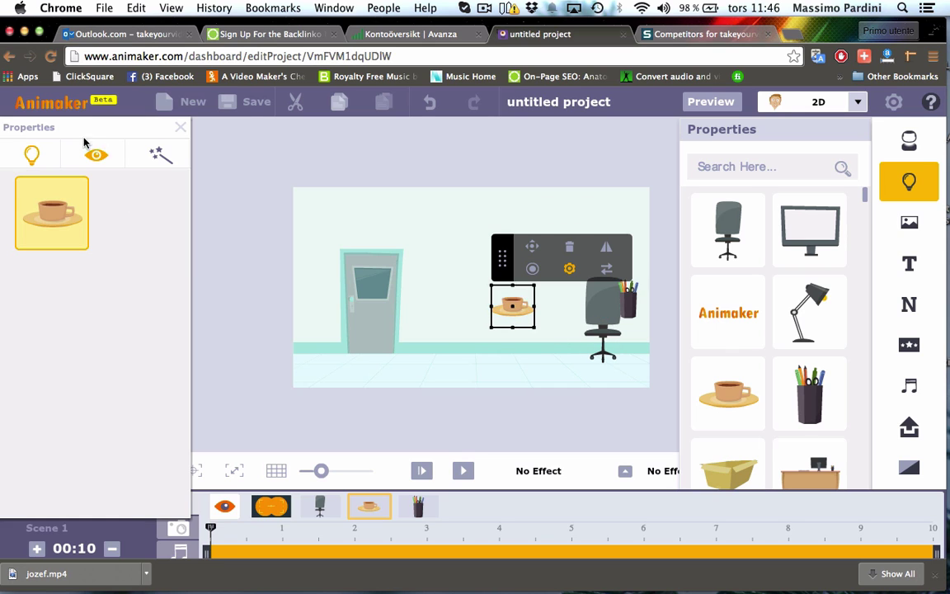
pyautogui.scroll(-1, 865, 202)
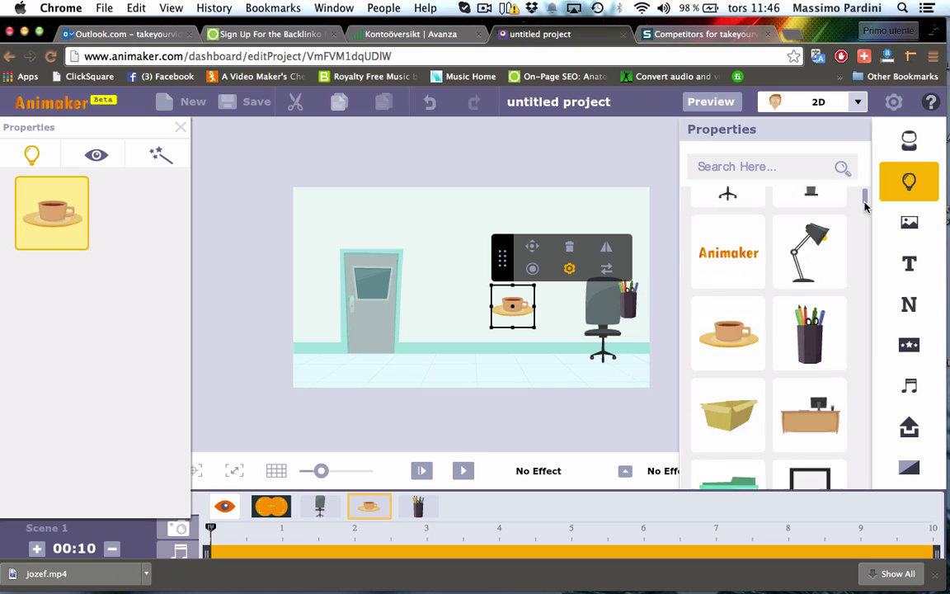
pyautogui.scroll(-2, 820, 249)
# Step: Add a desk, enlarged and placed at the lower right
pyautogui.click(821, 249)
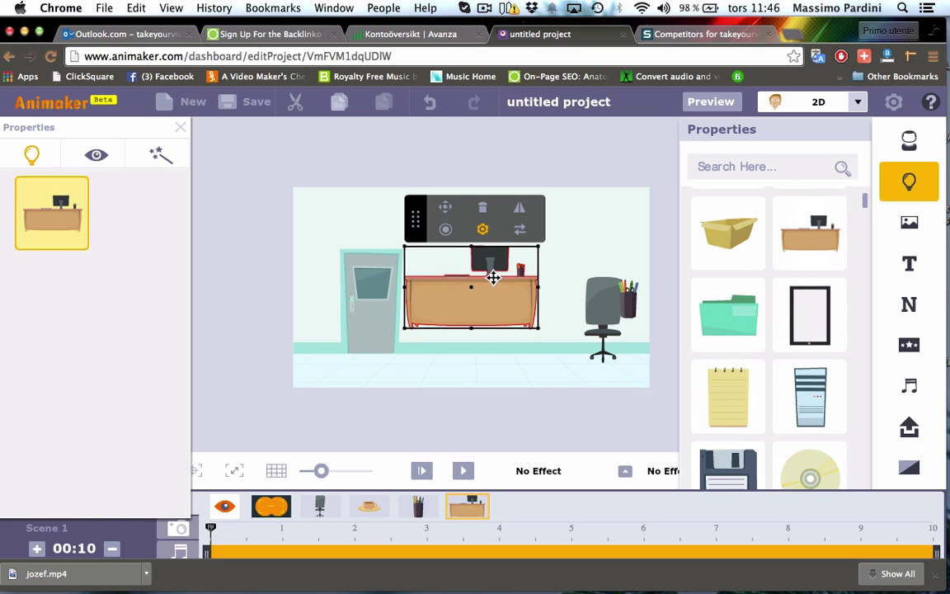
pyautogui.moveTo(490, 271); pyautogui.dragTo(575, 346)
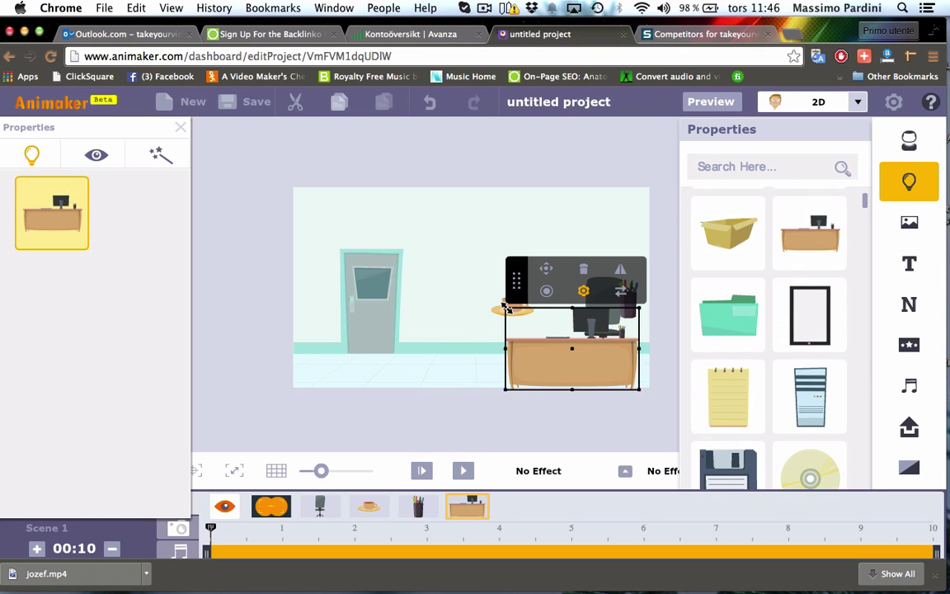
pyautogui.moveTo(507, 308); pyautogui.dragTo(486, 294)
pyautogui.moveTo(536, 346); pyautogui.dragTo(530, 325)
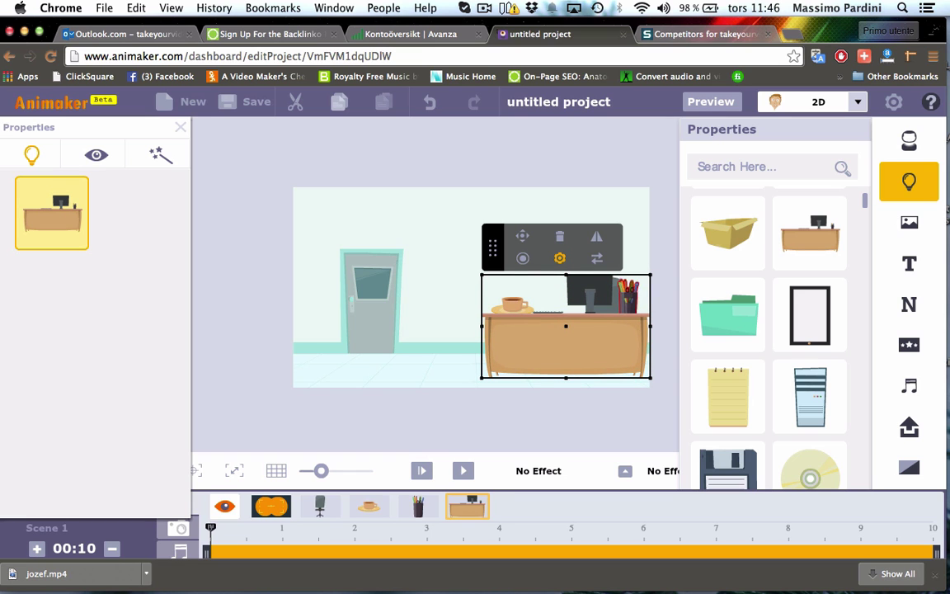
# Step: Delete the pencil holder and nudge the desk into its final spot
pyautogui.click(631, 289)
pyautogui.click(698, 242)
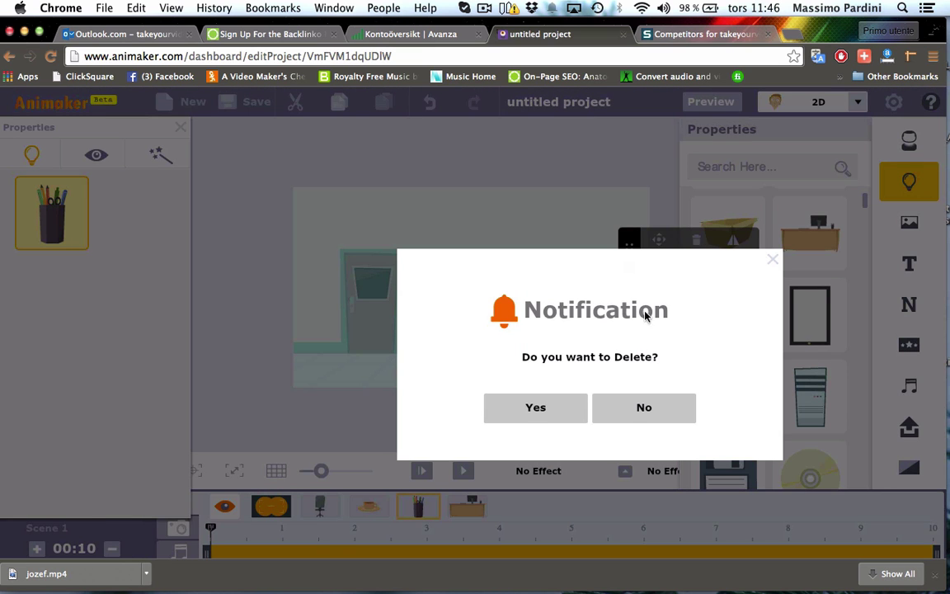
pyautogui.click(542, 410)
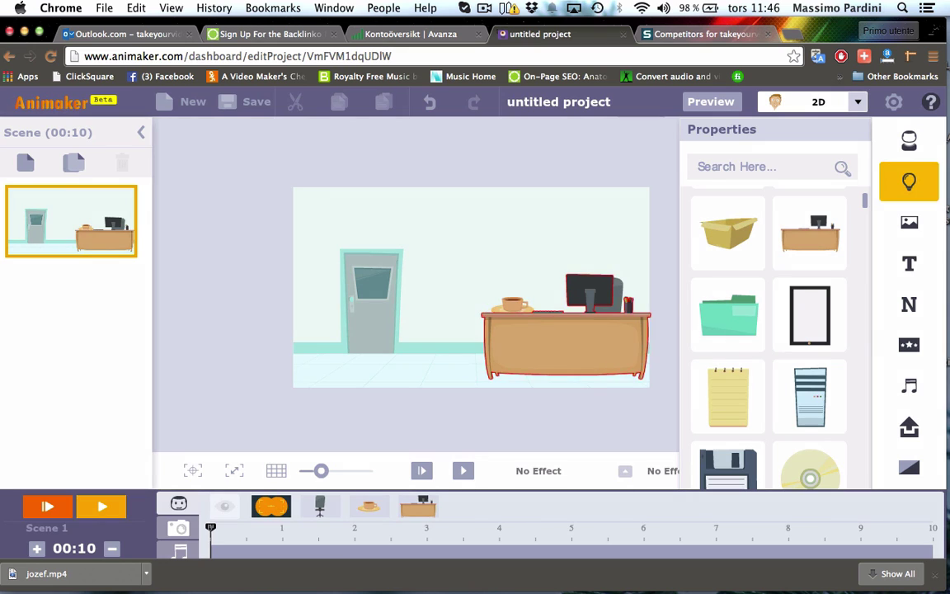
pyautogui.moveTo(573, 337); pyautogui.dragTo(584, 338)
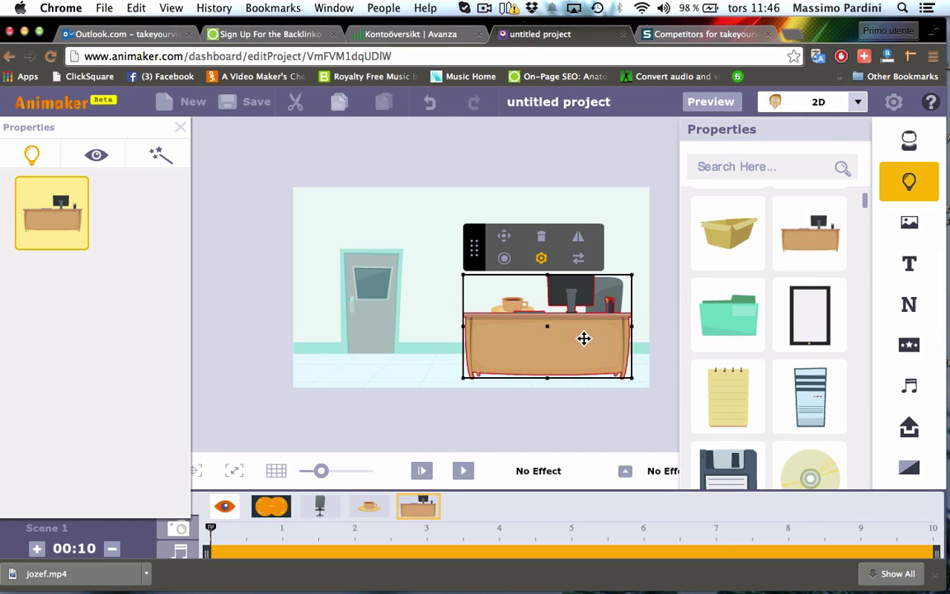
pyautogui.click(455, 169)
pyautogui.click(909, 141)
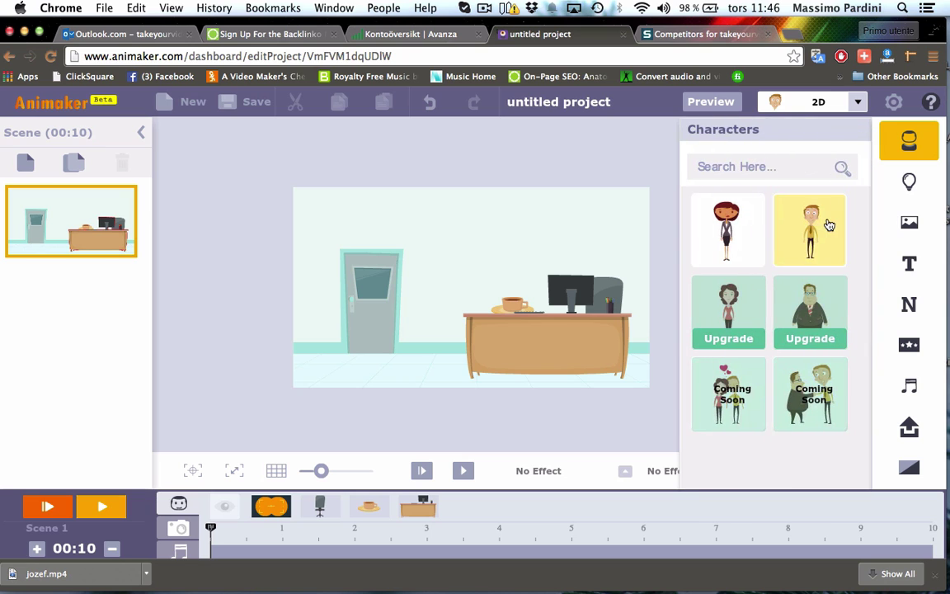
# Step: Add a standing man and place him in front of the door
pyautogui.click(828, 223)
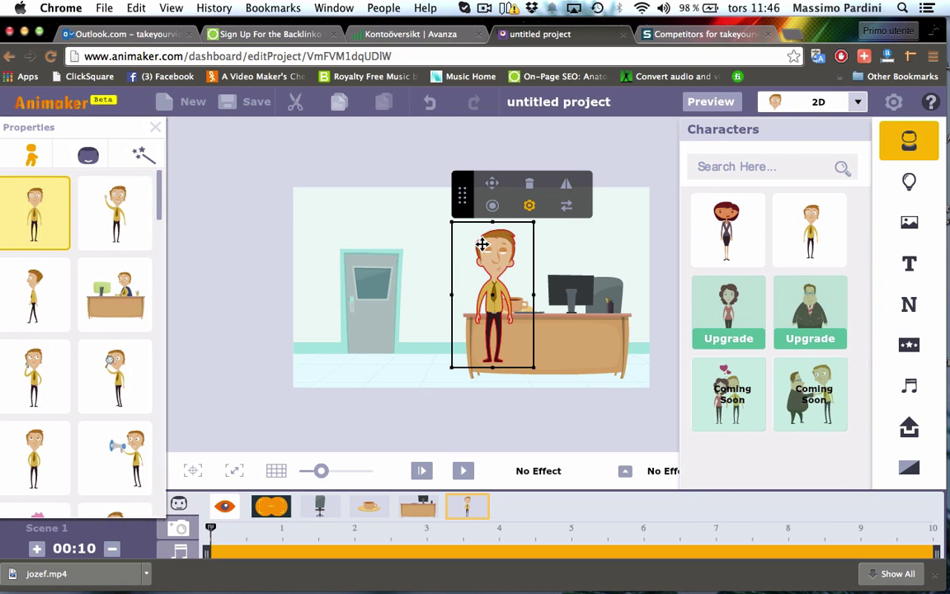
pyautogui.moveTo(483, 249); pyautogui.dragTo(543, 250)
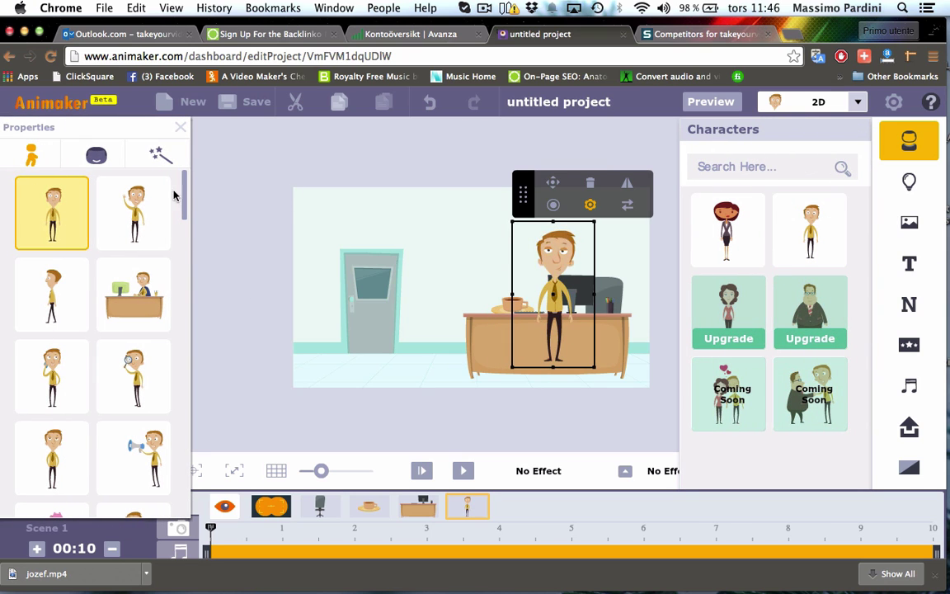
pyautogui.scroll(-2, 183, 210)
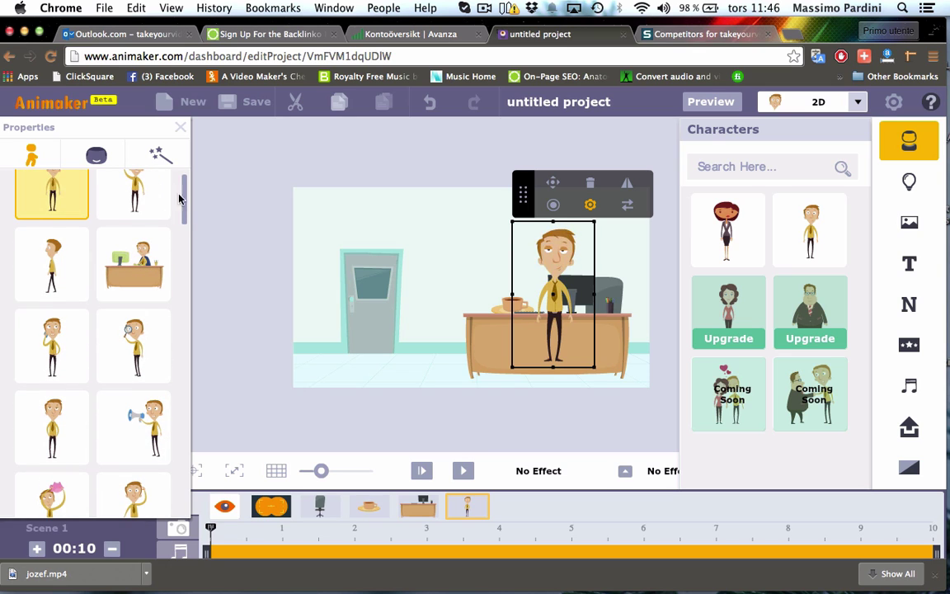
pyautogui.moveTo(552, 251); pyautogui.dragTo(350, 251)
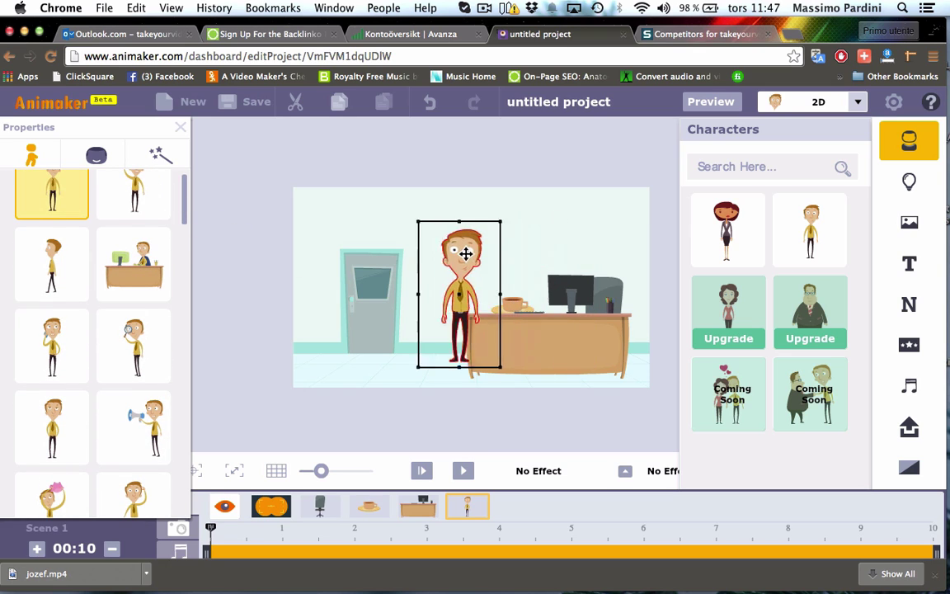
pyautogui.click(421, 224)
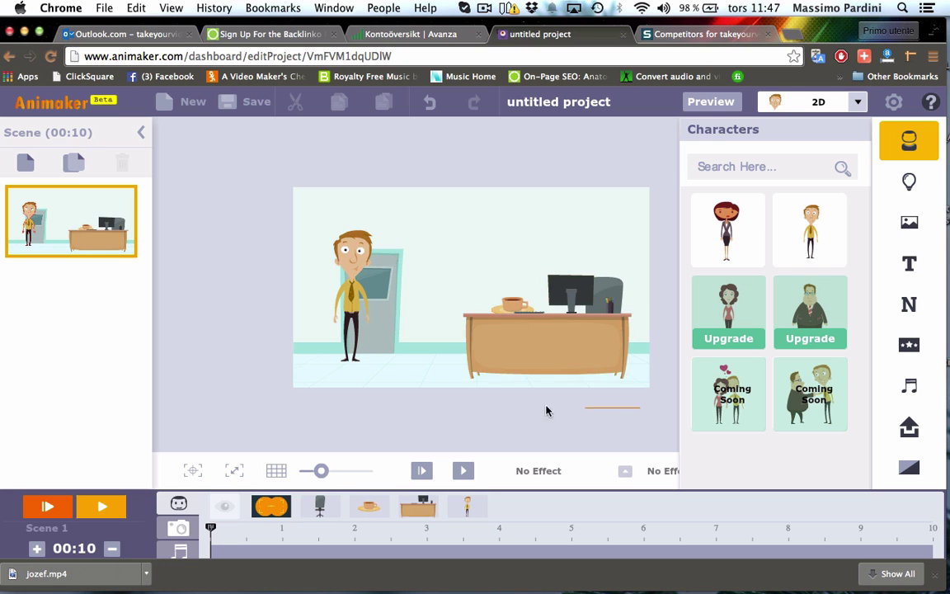
# Step: Delete the desk and move the man toward the right side
pyautogui.click(462, 257)
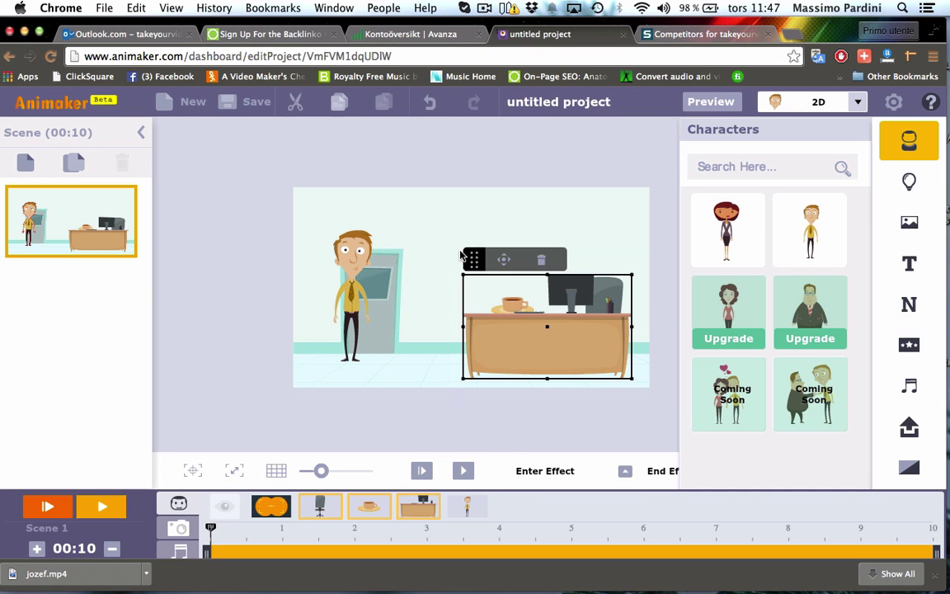
pyautogui.click(542, 262)
pyautogui.click(537, 407)
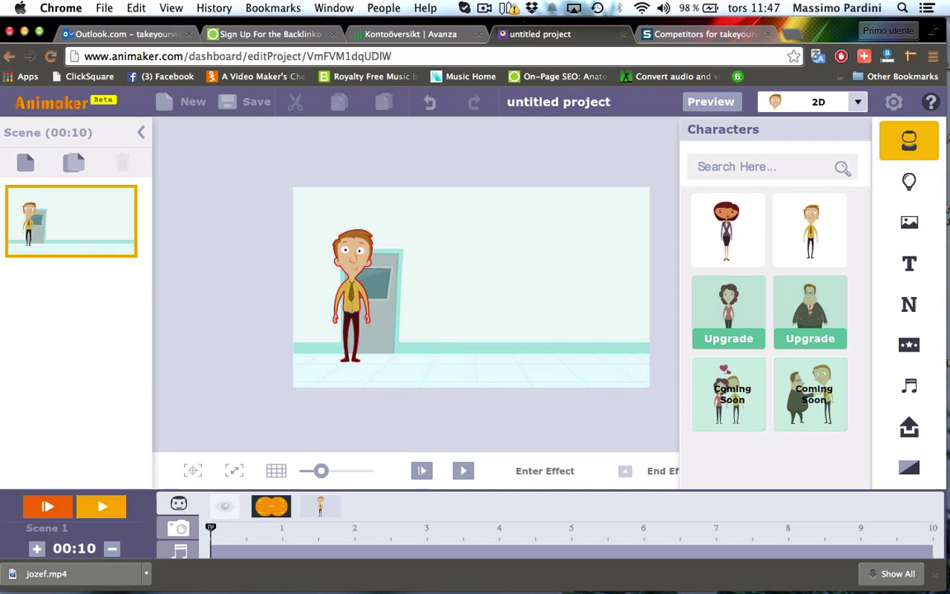
pyautogui.moveTo(355, 252); pyautogui.dragTo(609, 255)
# Step: Give the man the Working on a PC pose, fitted inside the stage
pyautogui.click(152, 295)
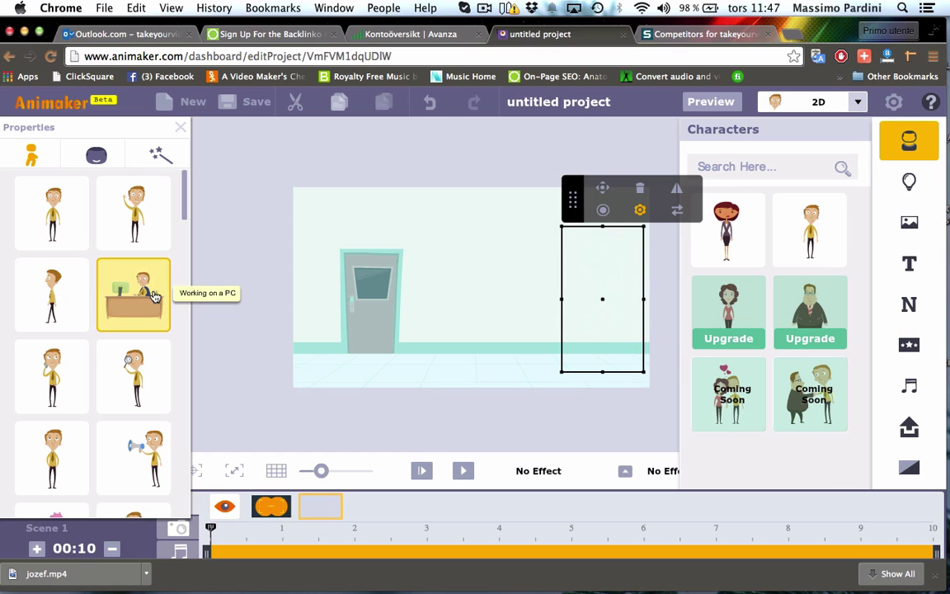
pyautogui.moveTo(591, 311); pyautogui.dragTo(497, 322)
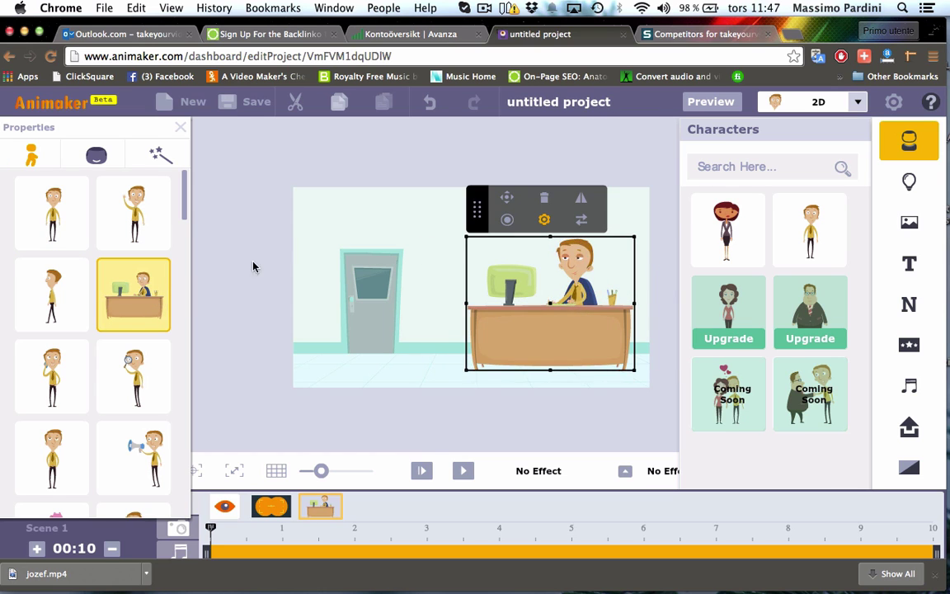
pyautogui.click(231, 274)
pyautogui.click(534, 331)
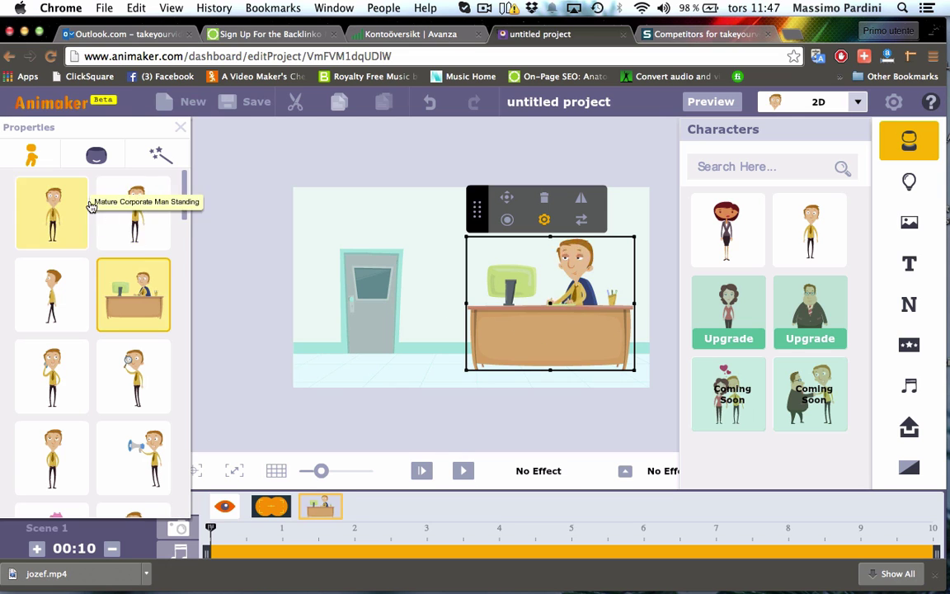
# Step: Try rear, slumped, side and happy desk actions, settling on Normal half-side
pyautogui.click(96, 156)
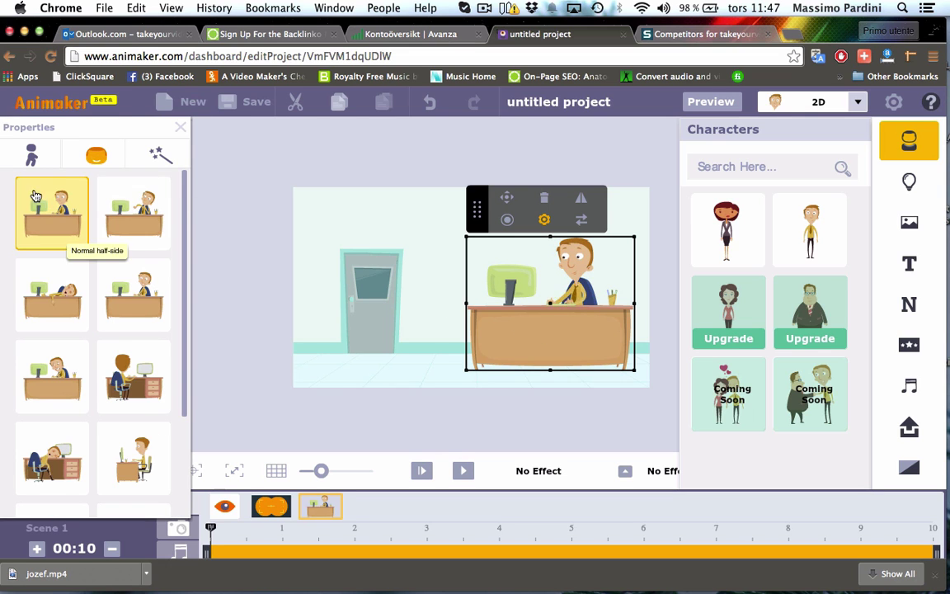
pyautogui.moveTo(183, 267); pyautogui.dragTo(185, 355)
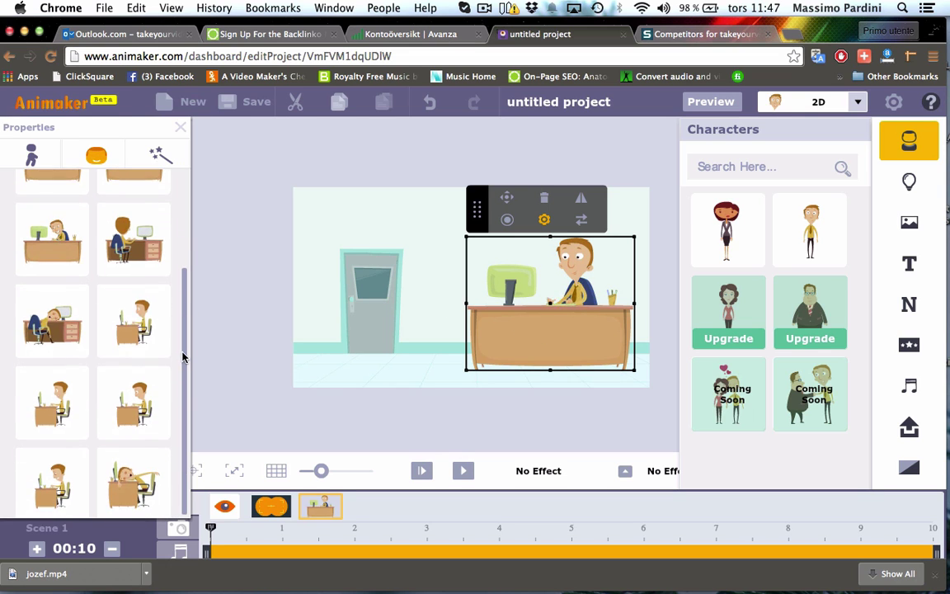
pyautogui.click(131, 233)
pyautogui.click(41, 322)
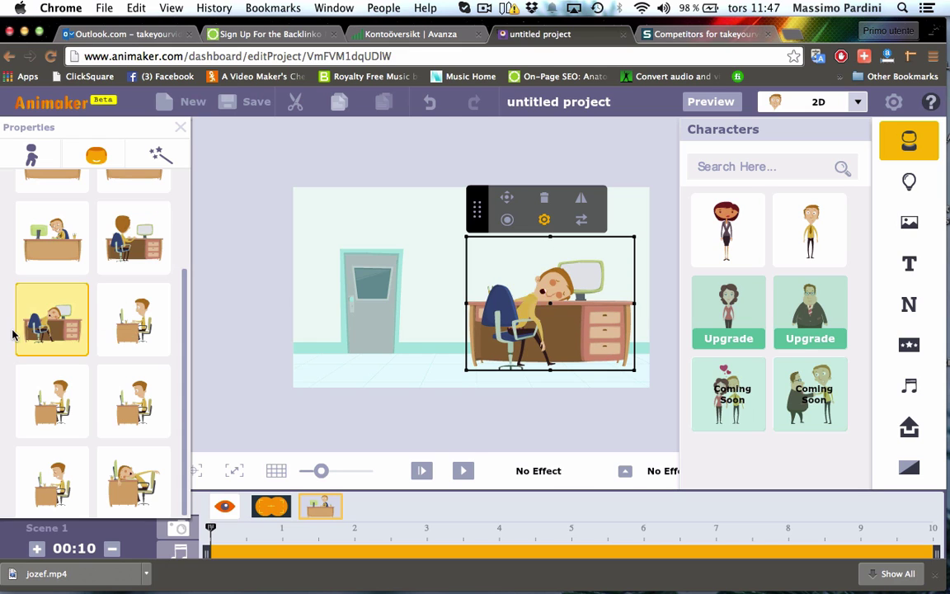
pyautogui.click(134, 329)
pyautogui.click(58, 394)
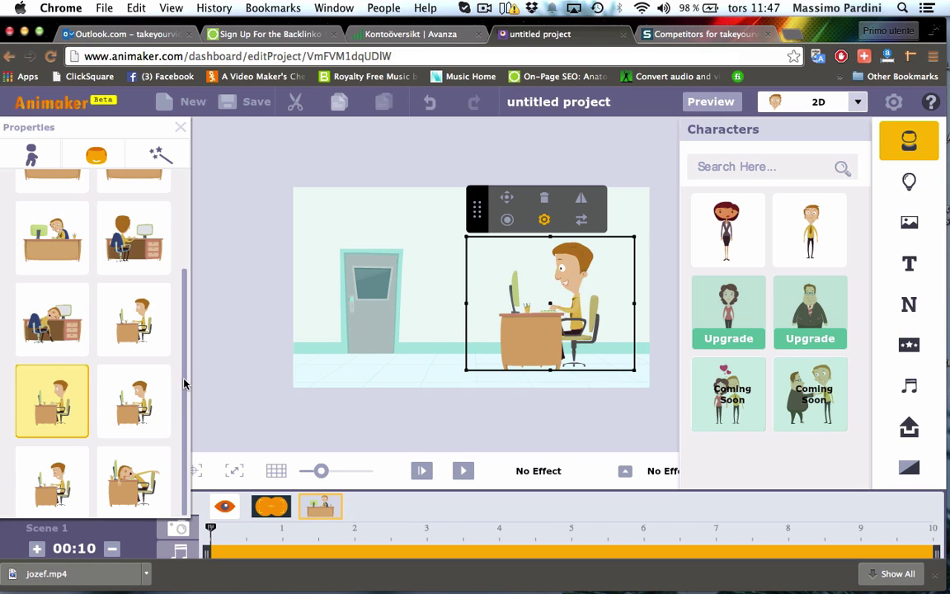
pyautogui.moveTo(184, 382); pyautogui.dragTo(189, 278)
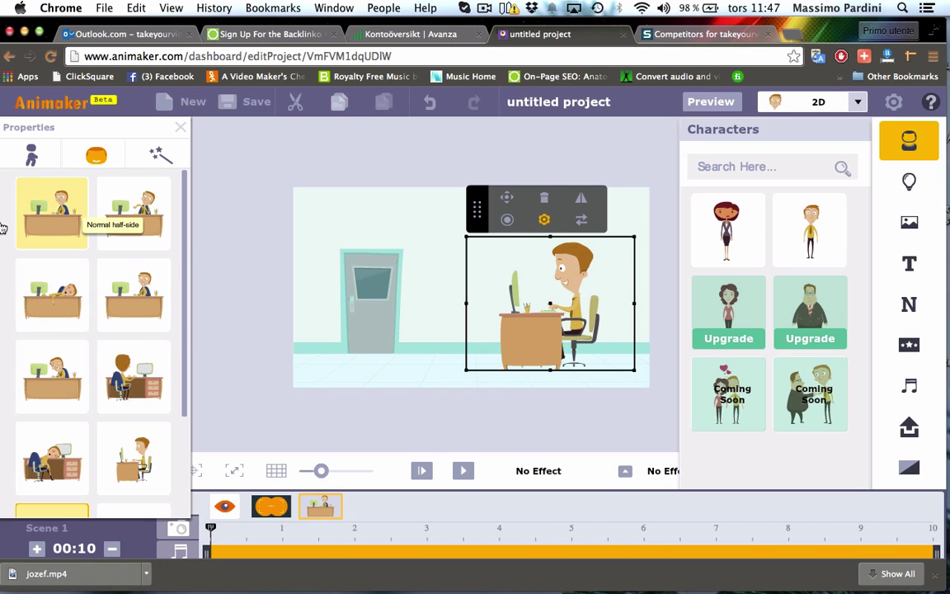
pyautogui.click(56, 226)
# Step: Record the desk worker's actions: Sad half-side, then Sleepy half-side, and add them
pyautogui.moveTo(564, 333); pyautogui.dragTo(554, 331)
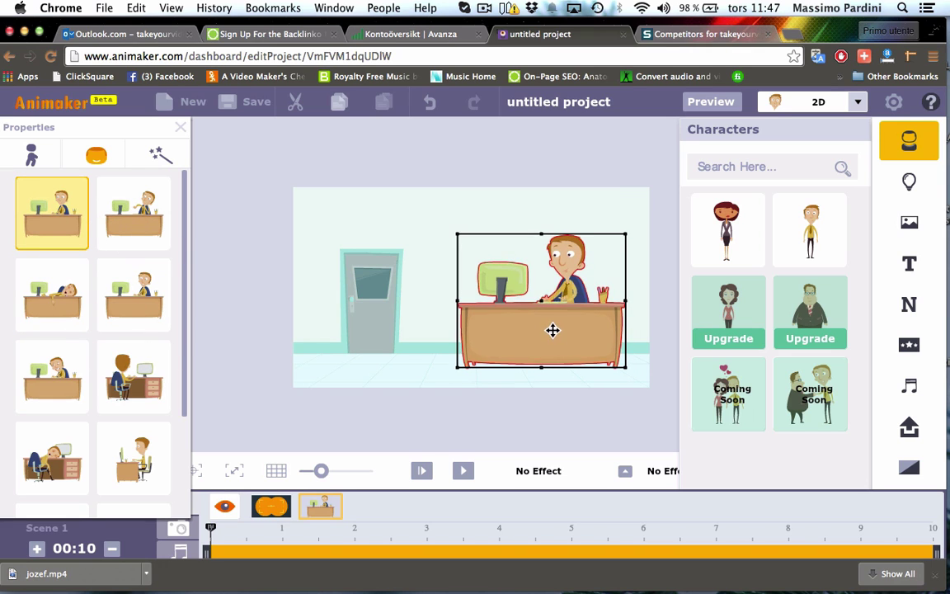
pyautogui.click(498, 217)
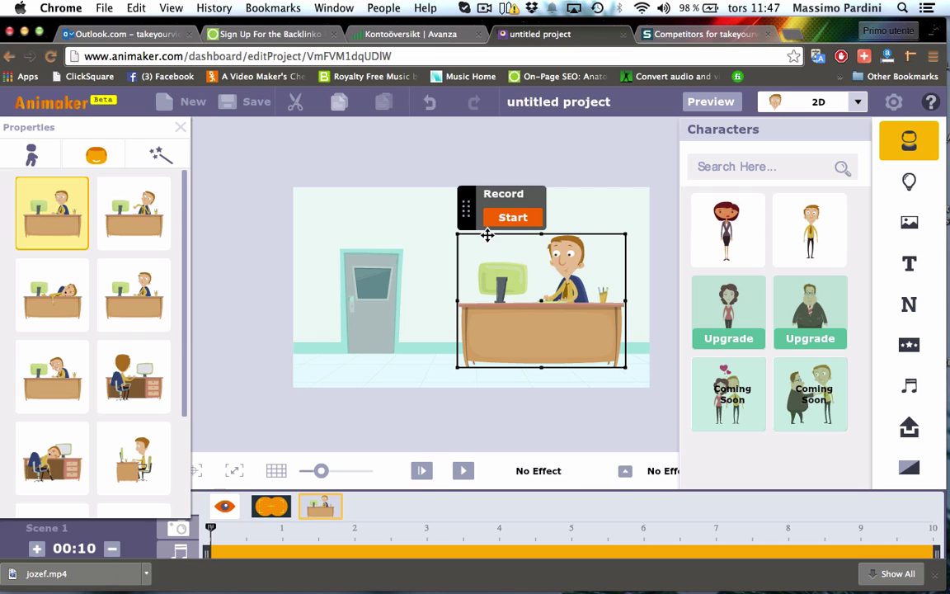
pyautogui.click(511, 219)
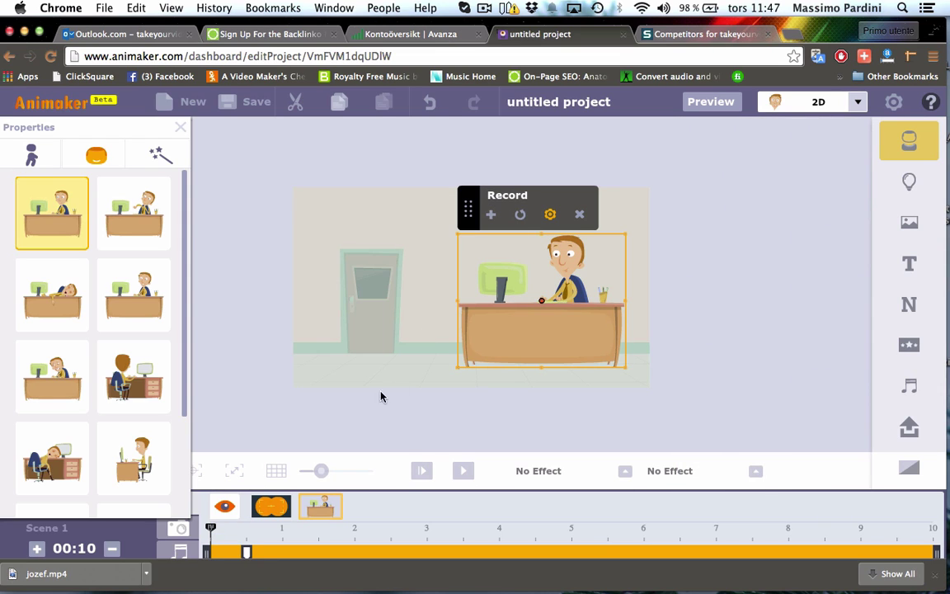
pyautogui.click(140, 212)
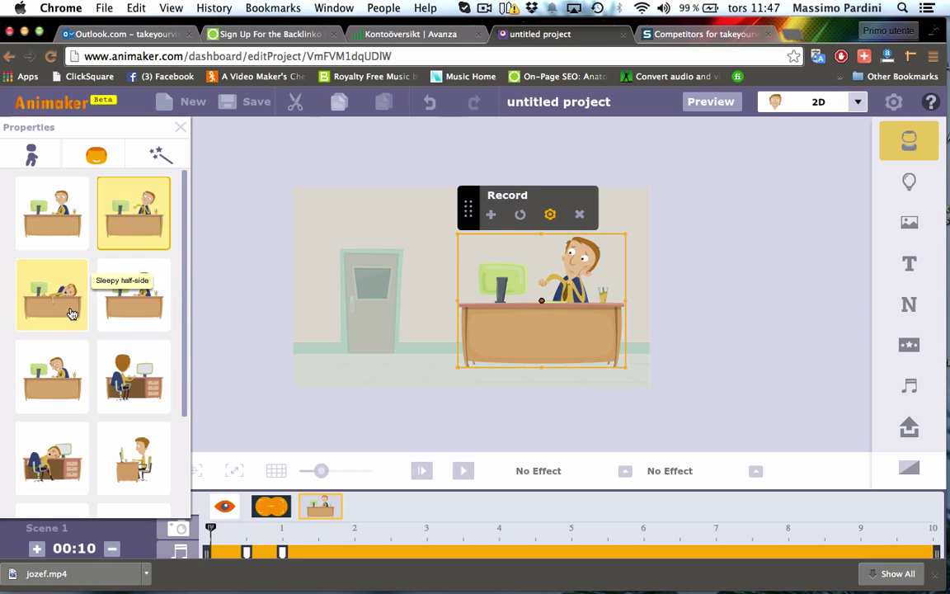
pyautogui.click(48, 300)
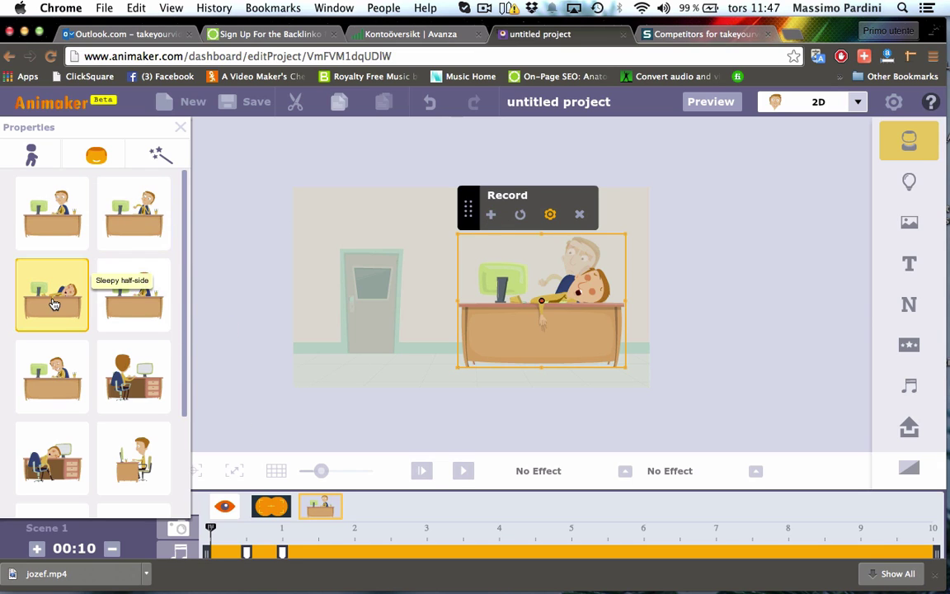
pyautogui.click(492, 216)
# Step: Move the sleepy action later on the timeline and check the worker's earlier poses
pyautogui.moveTo(320, 551)
pyautogui.mouseDown()
pyautogui.moveTo(422, 538)
pyautogui.moveTo(639, 542)
pyautogui.mouseUp()
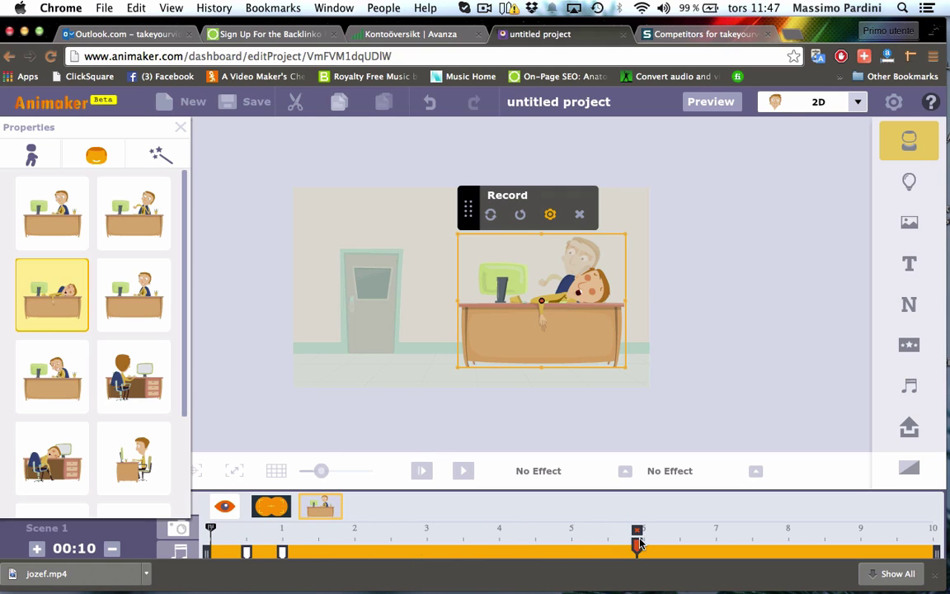
pyautogui.moveTo(278, 551); pyautogui.dragTo(502, 548)
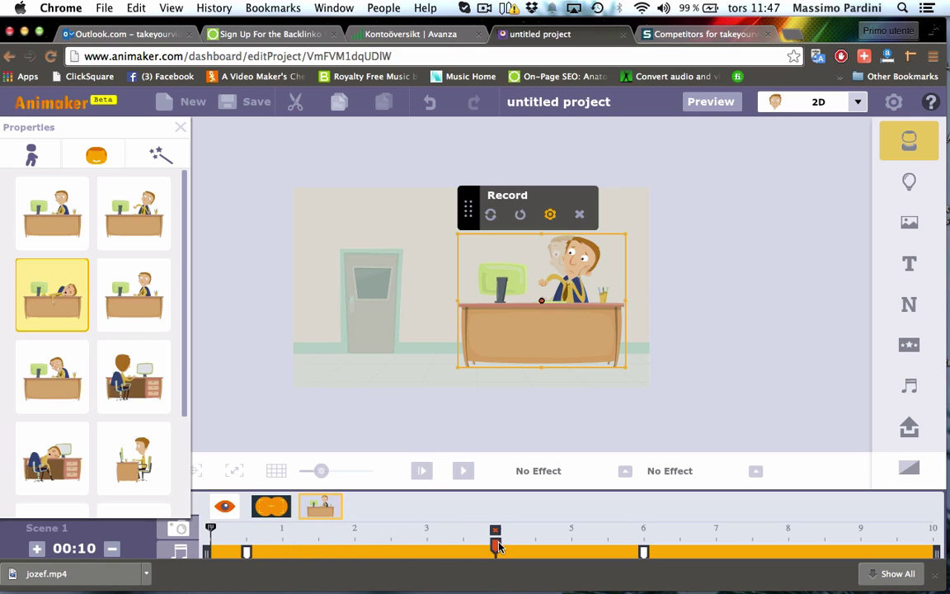
pyautogui.moveTo(239, 553)
pyautogui.mouseDown()
pyautogui.moveTo(367, 546)
pyautogui.moveTo(355, 548)
pyautogui.mouseUp()
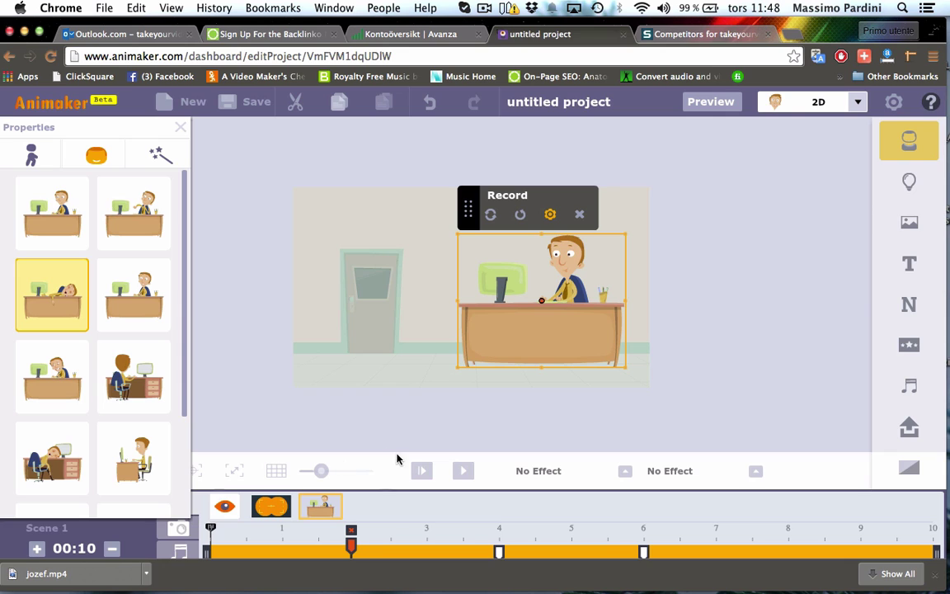
# Step: Close the worker's properties and preview Scene 1's sad-to-sleepy mood changes
pyautogui.click(181, 128)
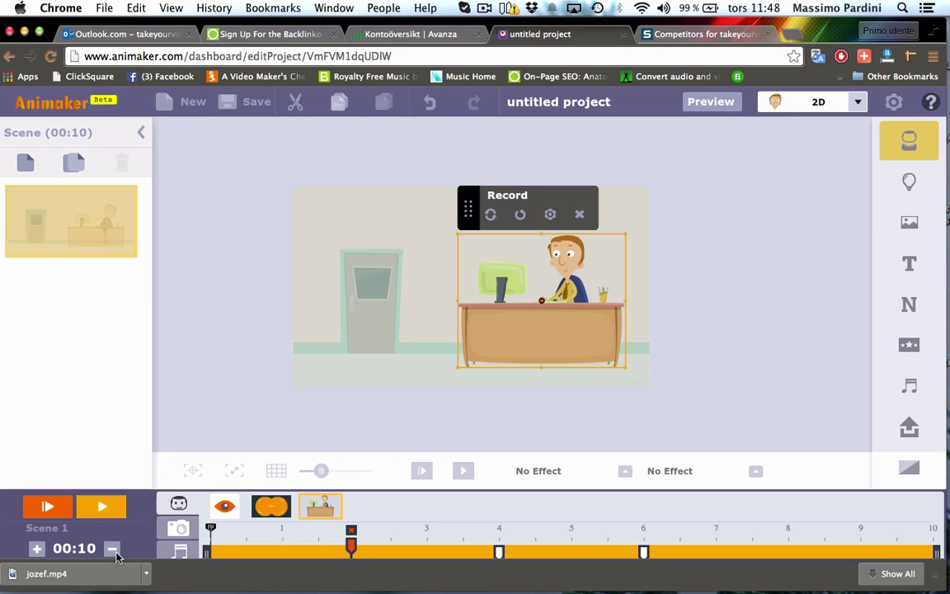
pyautogui.click(103, 510)
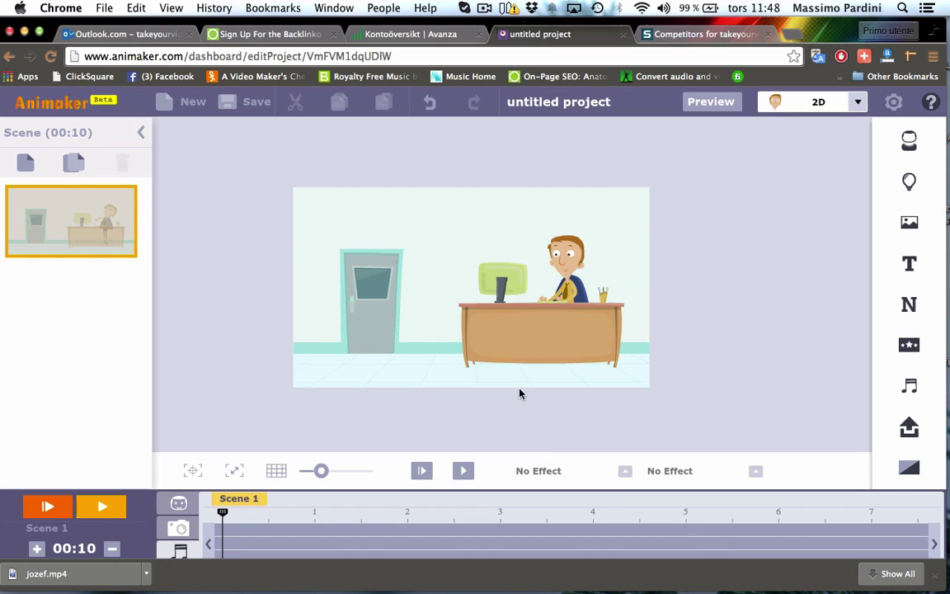
# Step: Apply the binoculars screen effect, then delete it and confirm
pyautogui.click(911, 347)
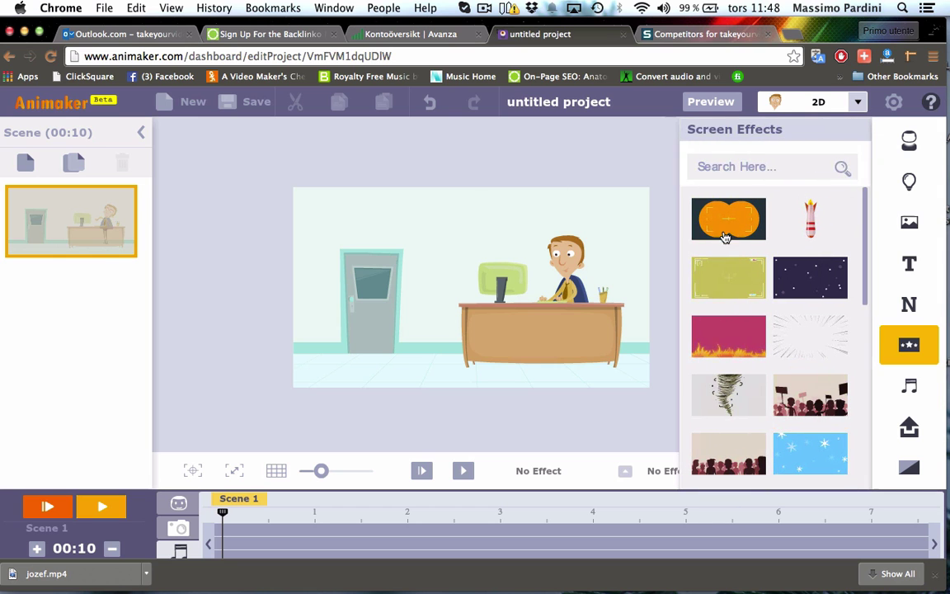
pyautogui.click(740, 236)
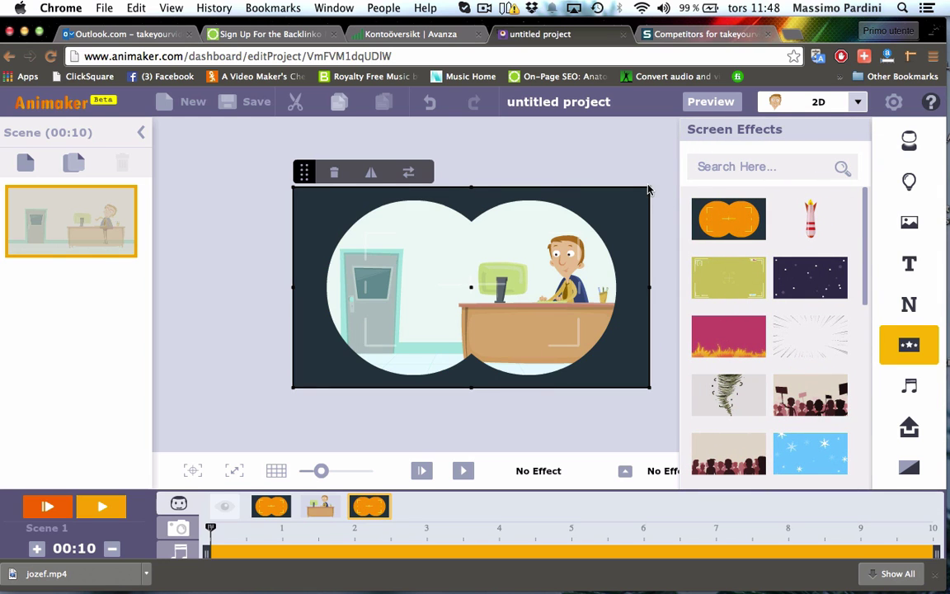
pyautogui.click(334, 174)
pyautogui.click(528, 405)
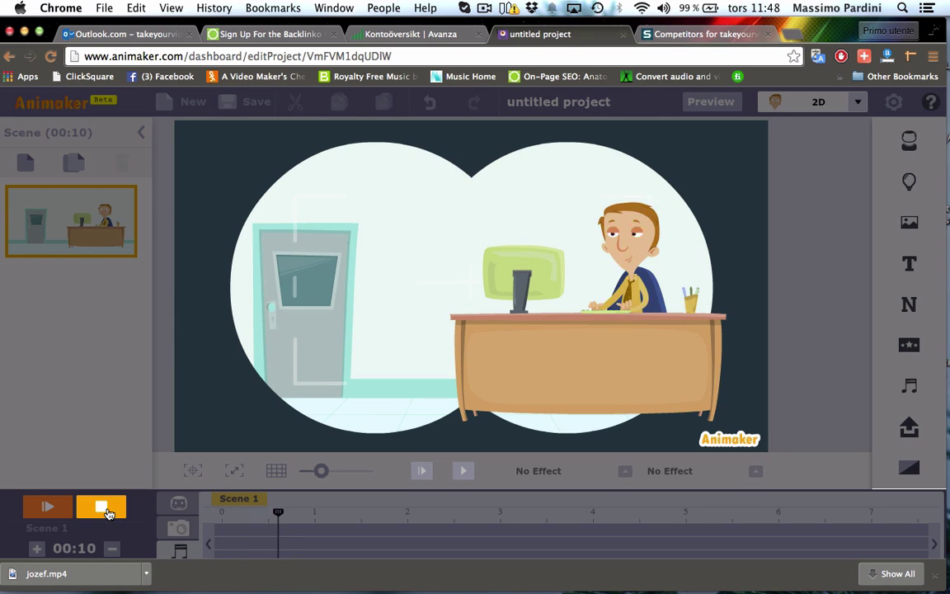
# Step: Replay the scene, then select the remaining binoculars effect in the timeline and delete it
pyautogui.click(430, 421)
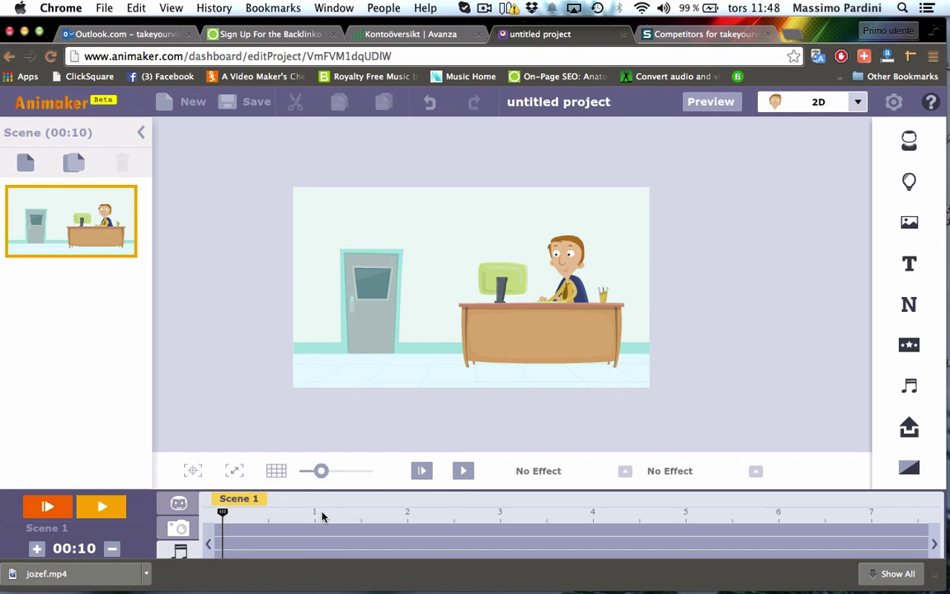
pyautogui.scroll(-1, 321, 517)
pyautogui.click(178, 517)
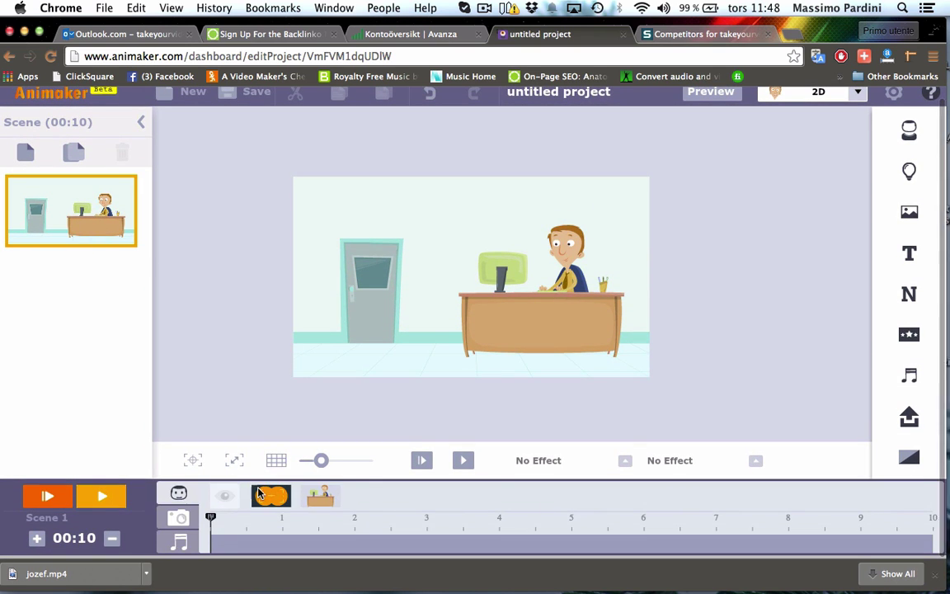
pyautogui.click(272, 496)
pyautogui.click(333, 163)
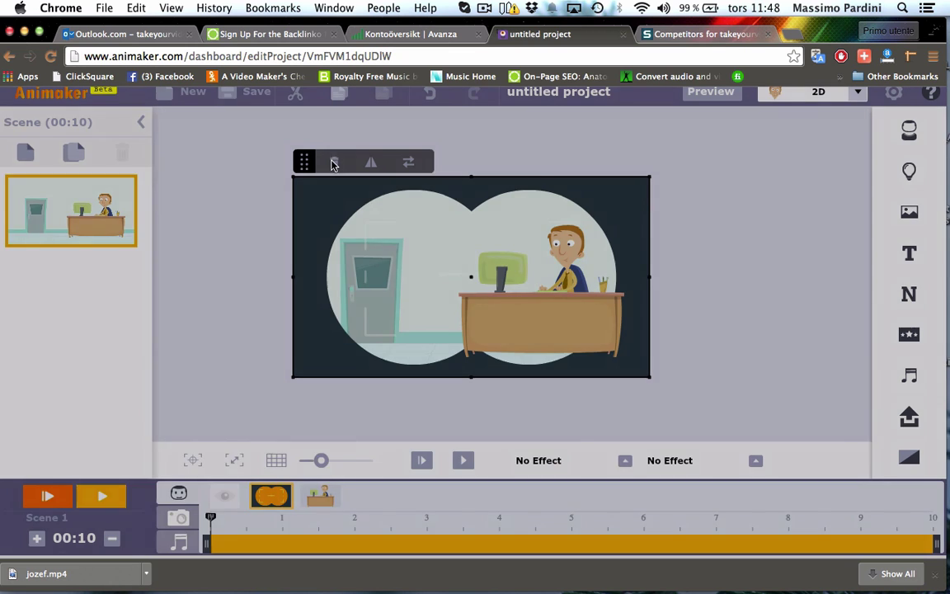
pyautogui.click(522, 404)
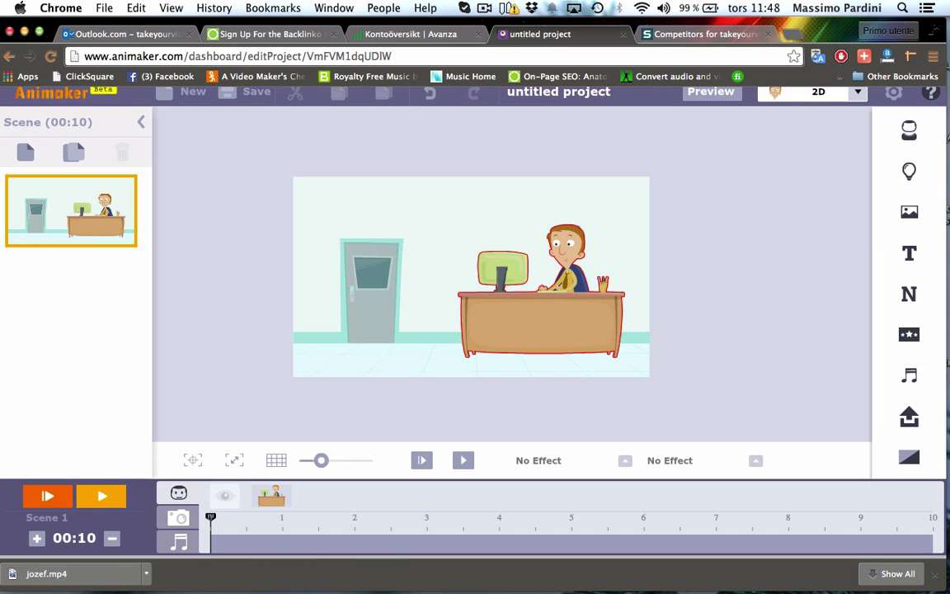
# Step: Select and deselect the desk-and-man group, then zoom the stage view out
pyautogui.click(541, 321)
pyautogui.click(160, 292)
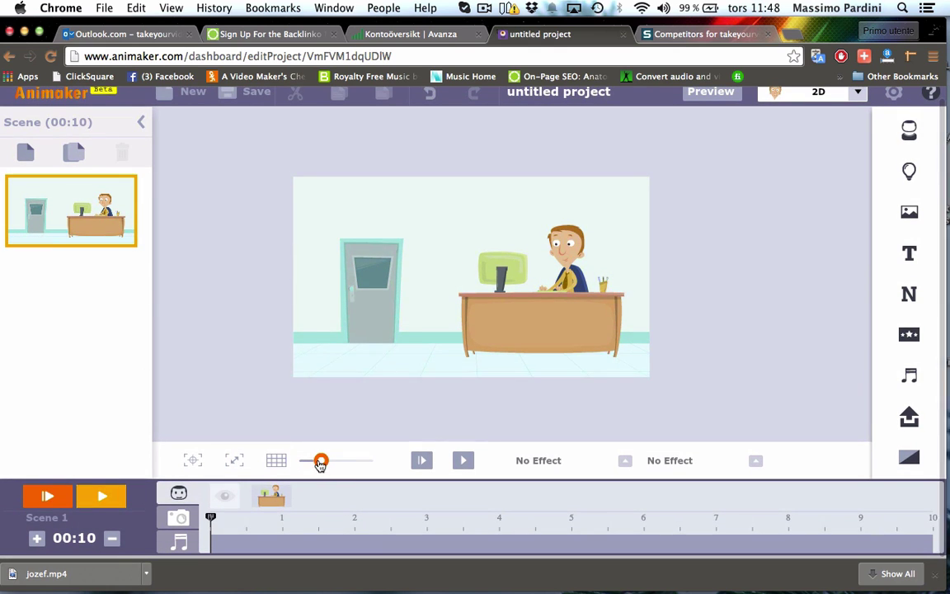
pyautogui.moveTo(323, 465); pyautogui.dragTo(313, 462)
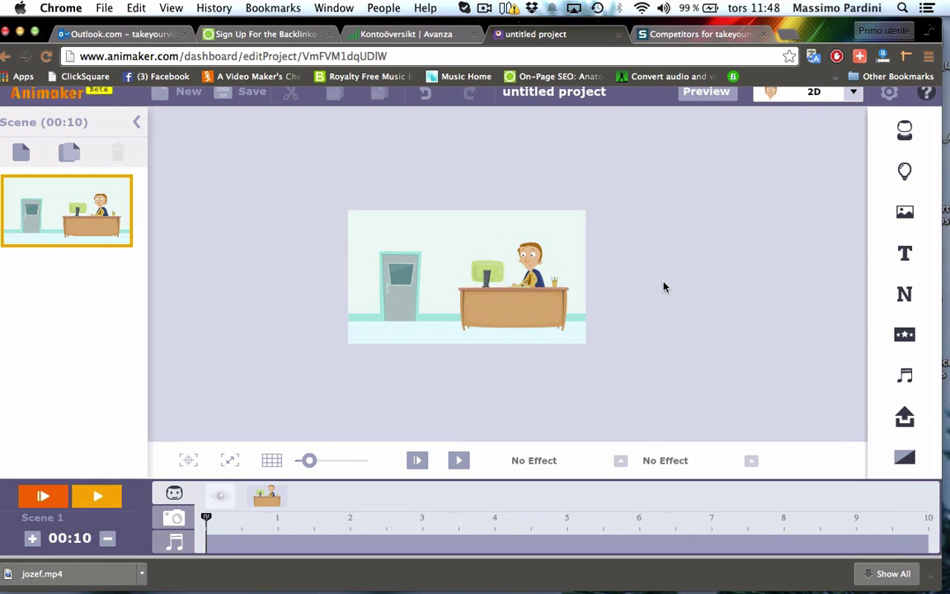
# Step: Set the office scene duration to 00:07 and add a blank Scene 2 after it
pyautogui.click(107, 541)
pyautogui.click(107, 541)
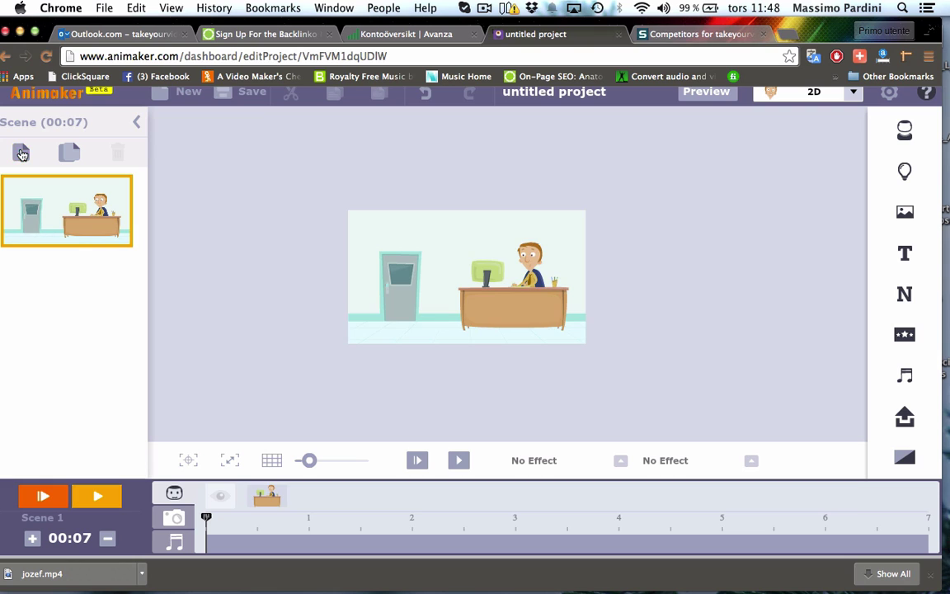
pyautogui.click(22, 154)
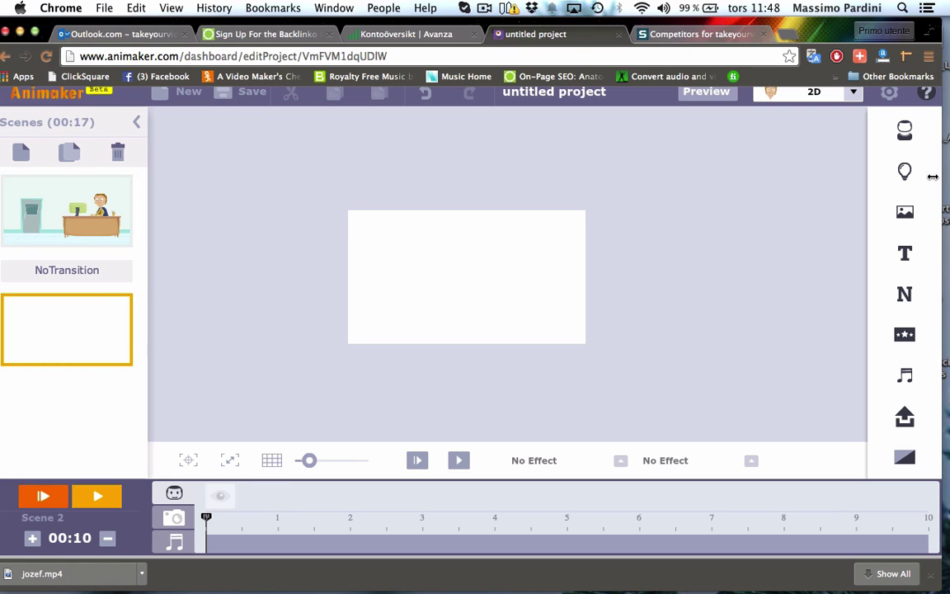
# Step: Add the woman character to Scene 2, move her right, and give her the Being a Car pose
pyautogui.click(904, 129)
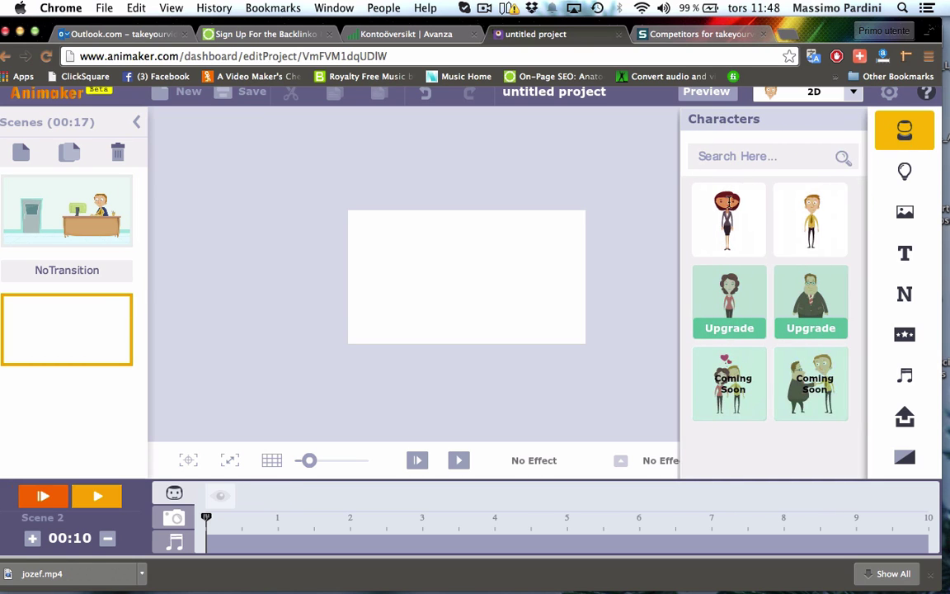
pyautogui.click(729, 216)
pyautogui.moveTo(468, 257); pyautogui.dragTo(634, 245)
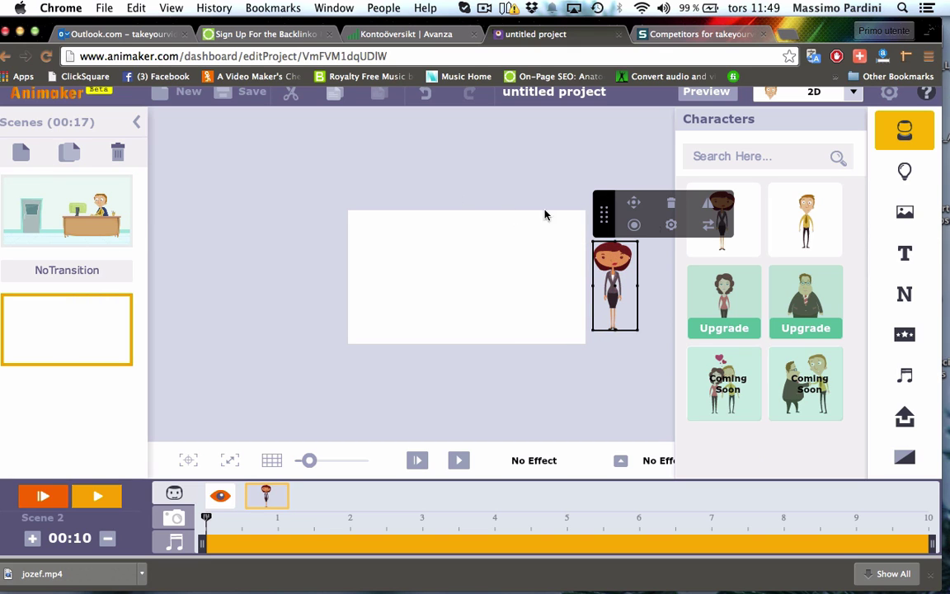
pyautogui.click(672, 225)
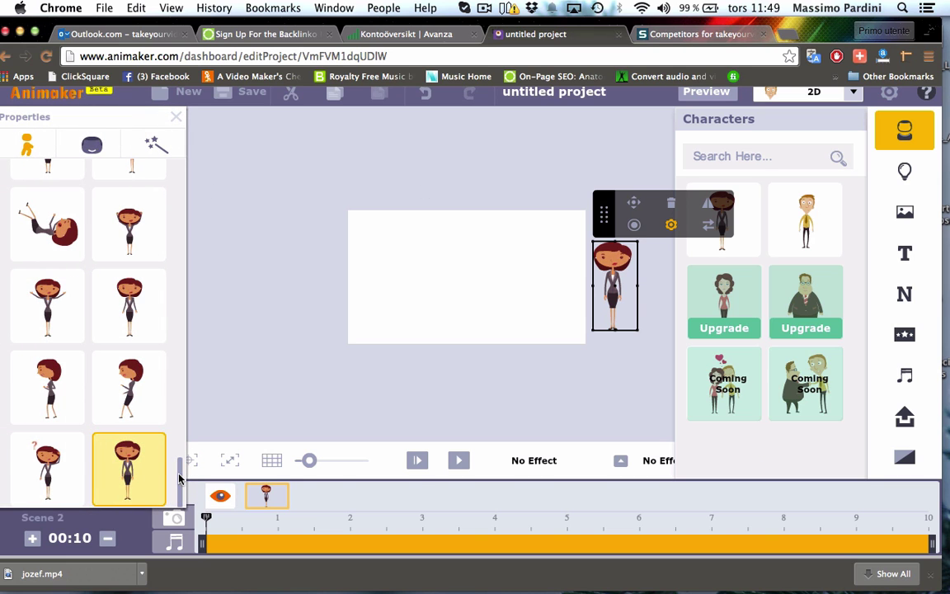
pyautogui.moveTo(179, 478); pyautogui.dragTo(177, 376)
pyautogui.click(68, 367)
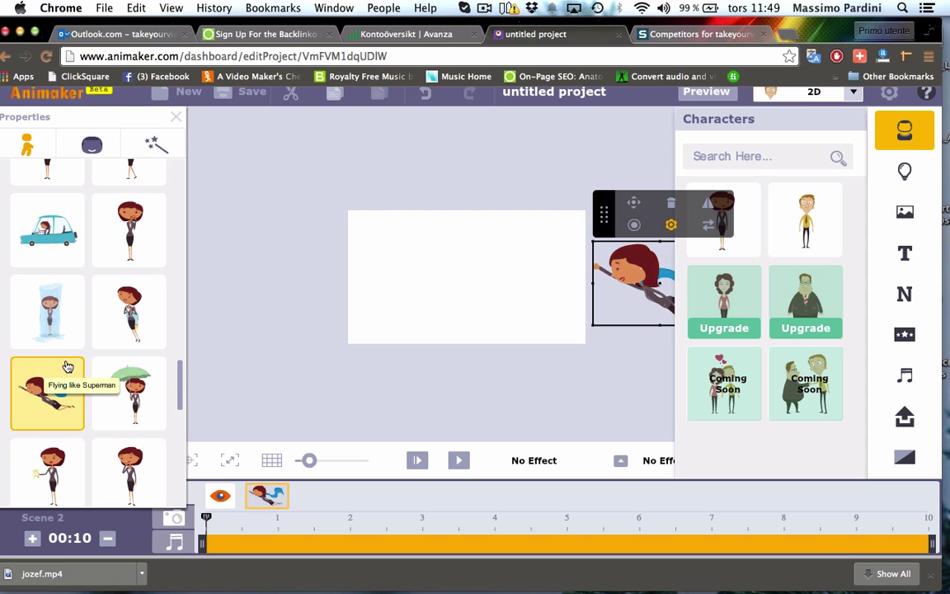
pyautogui.click(73, 202)
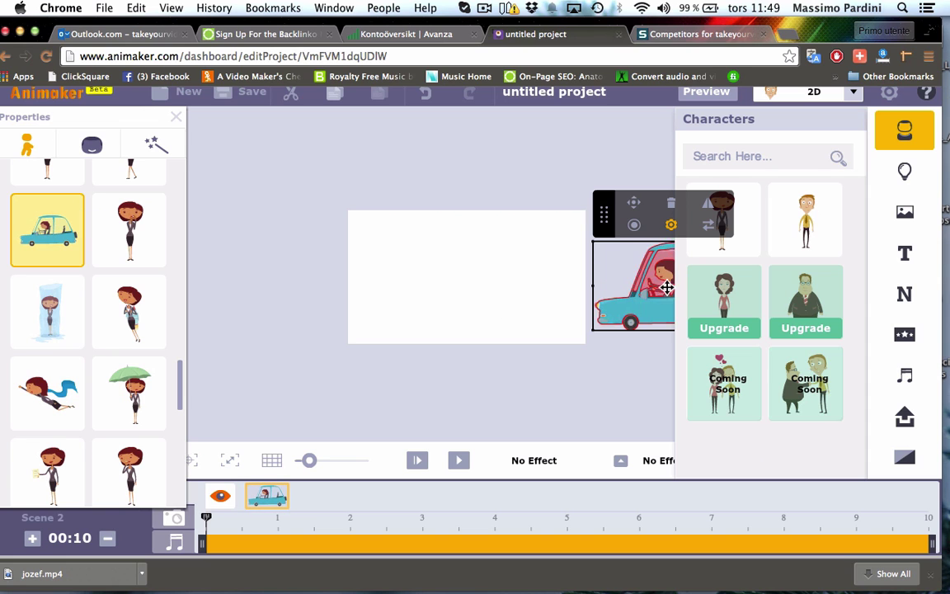
# Step: Shrink the woman's car and place it just right of the stage
pyautogui.moveTo(666, 287)
pyautogui.mouseDown()
pyautogui.moveTo(611, 312)
pyautogui.moveTo(488, 318)
pyautogui.moveTo(572, 322)
pyautogui.mouseUp()
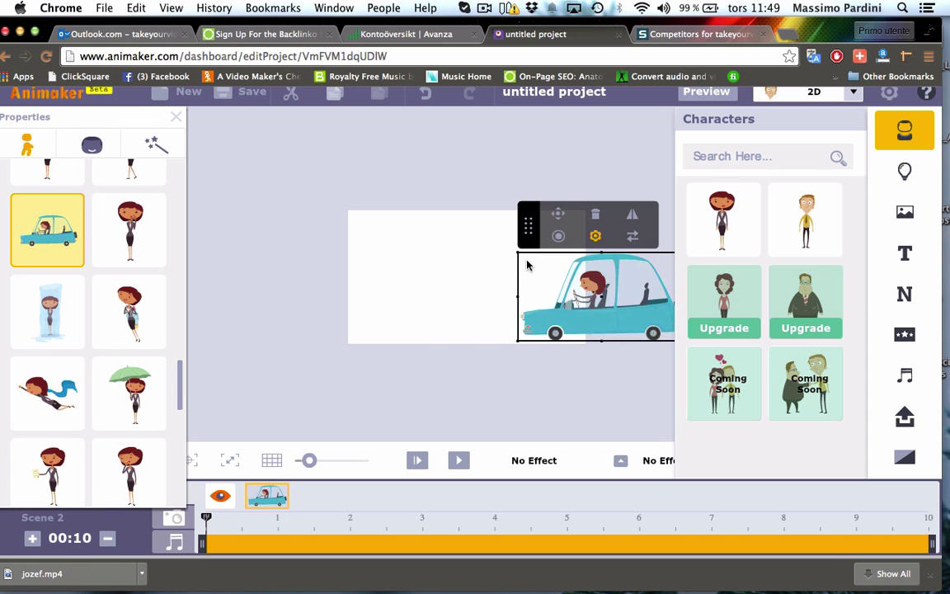
pyautogui.moveTo(516, 252); pyautogui.dragTo(545, 259)
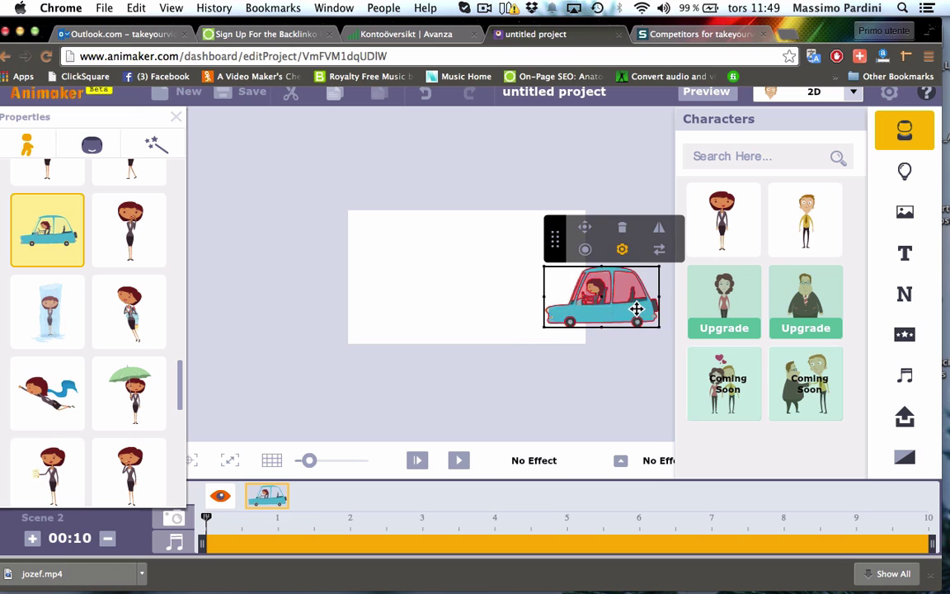
pyautogui.moveTo(635, 310)
pyautogui.mouseDown()
pyautogui.moveTo(693, 328)
pyautogui.moveTo(680, 326)
pyautogui.mouseUp()
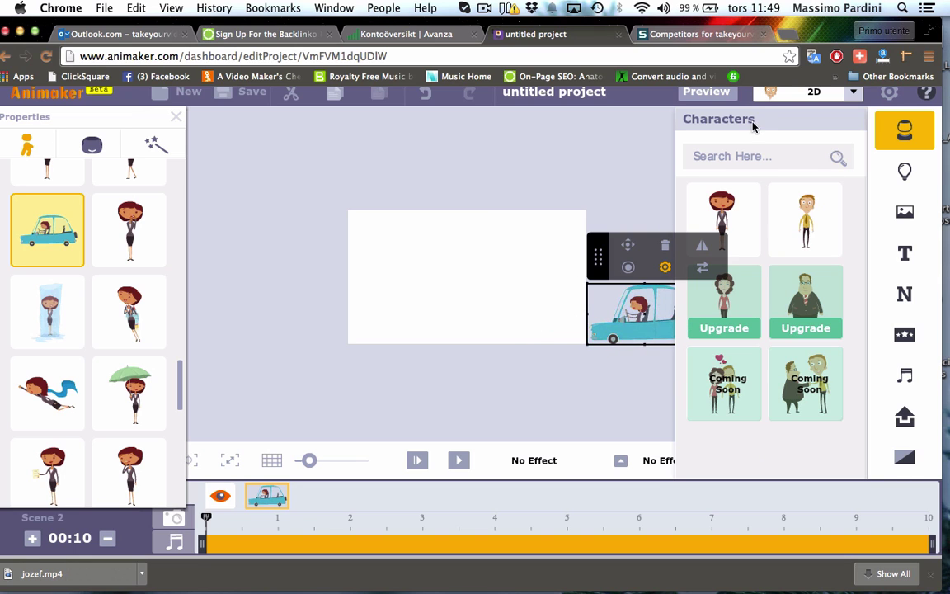
pyautogui.click(907, 217)
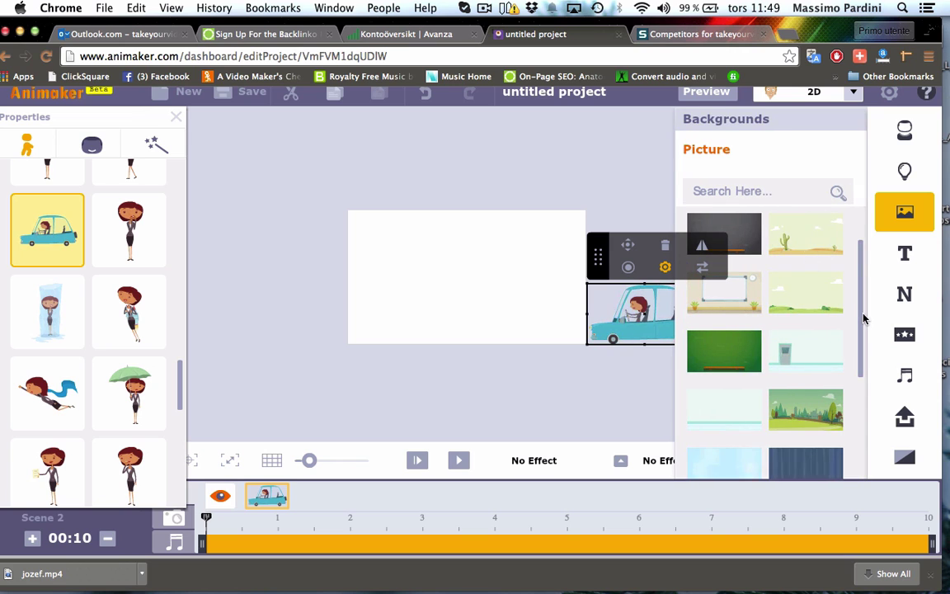
# Step: Apply the city skyline street background and shrink the car much smaller
pyautogui.moveTo(861, 318)
pyautogui.mouseDown()
pyautogui.moveTo(861, 392)
pyautogui.moveTo(877, 443)
pyautogui.mouseUp()
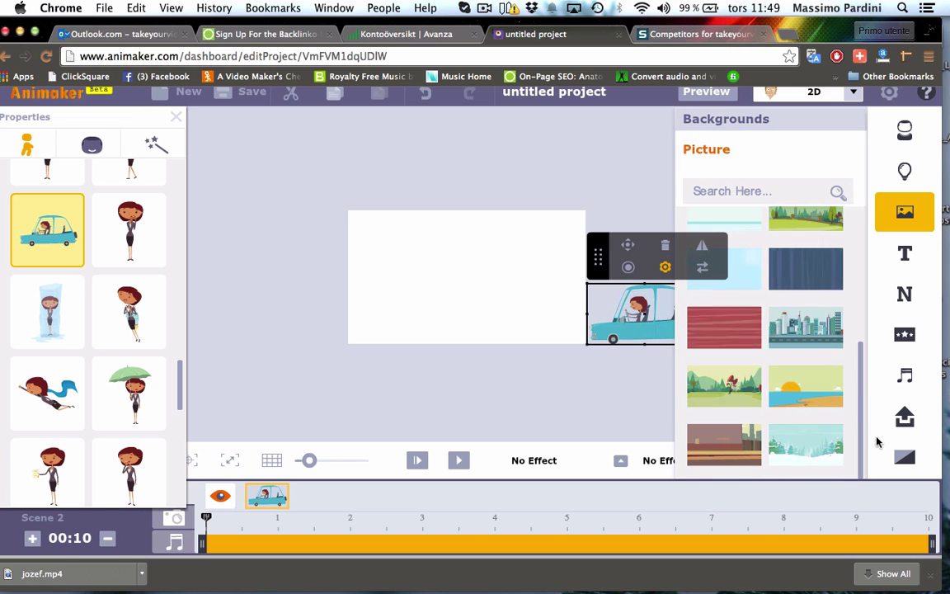
pyautogui.click(806, 328)
pyautogui.click(630, 278)
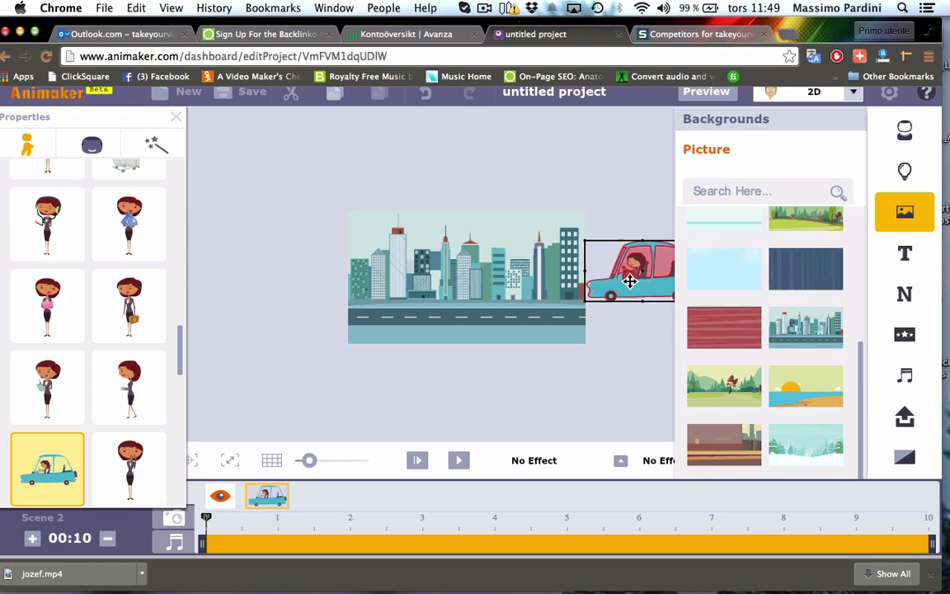
pyautogui.moveTo(584, 256); pyautogui.dragTo(623, 303)
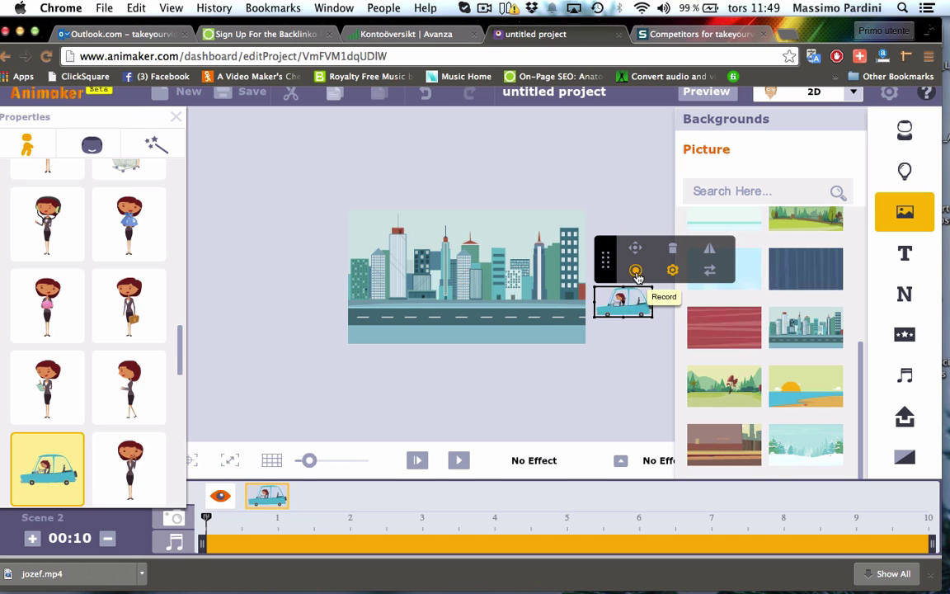
# Step: Record the car driving left across the road with MultiMove, then preview it
pyautogui.click(636, 251)
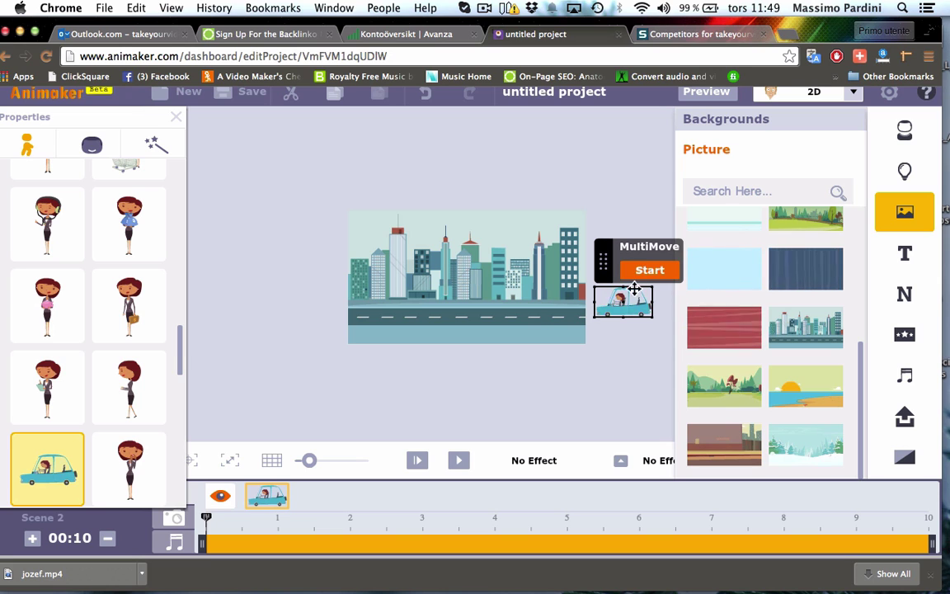
pyautogui.click(648, 271)
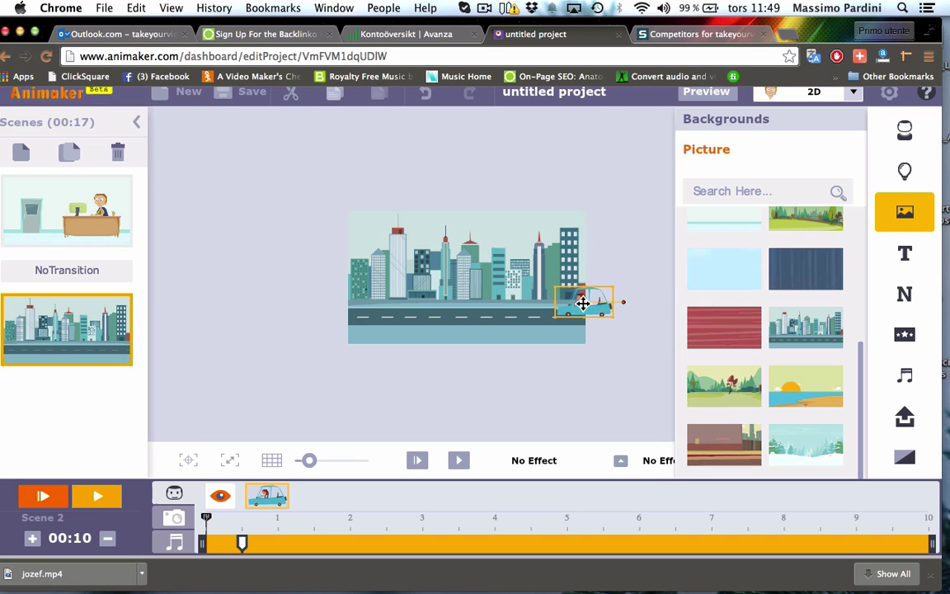
pyautogui.moveTo(584, 304); pyautogui.dragTo(374, 306)
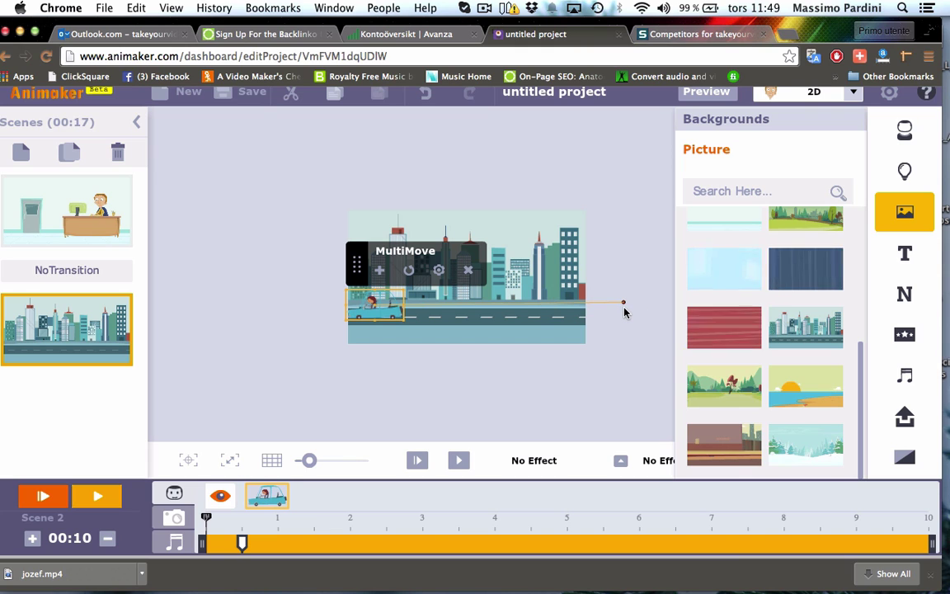
pyautogui.moveTo(243, 542)
pyautogui.mouseDown()
pyautogui.moveTo(445, 536)
pyautogui.moveTo(242, 532)
pyautogui.mouseUp()
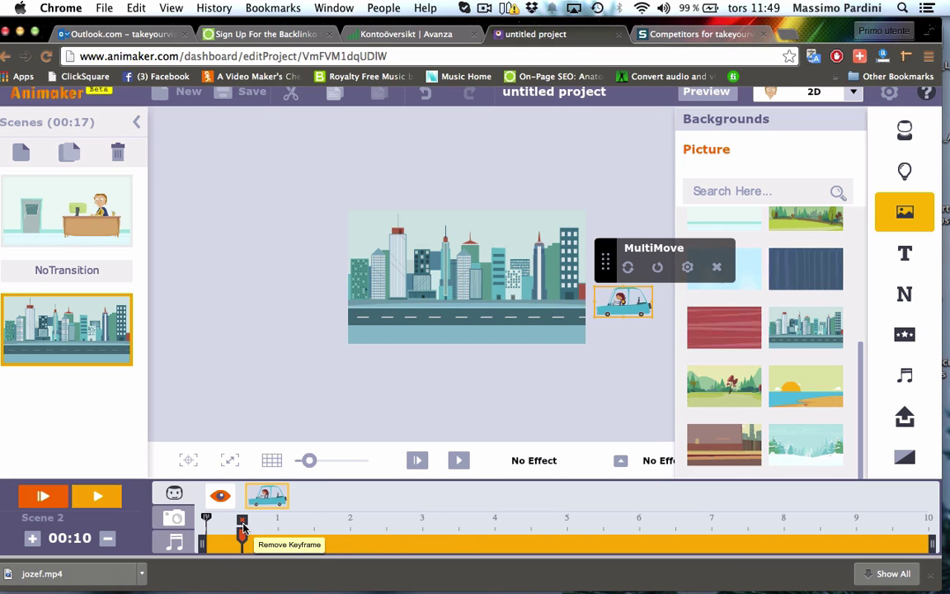
pyautogui.click(95, 496)
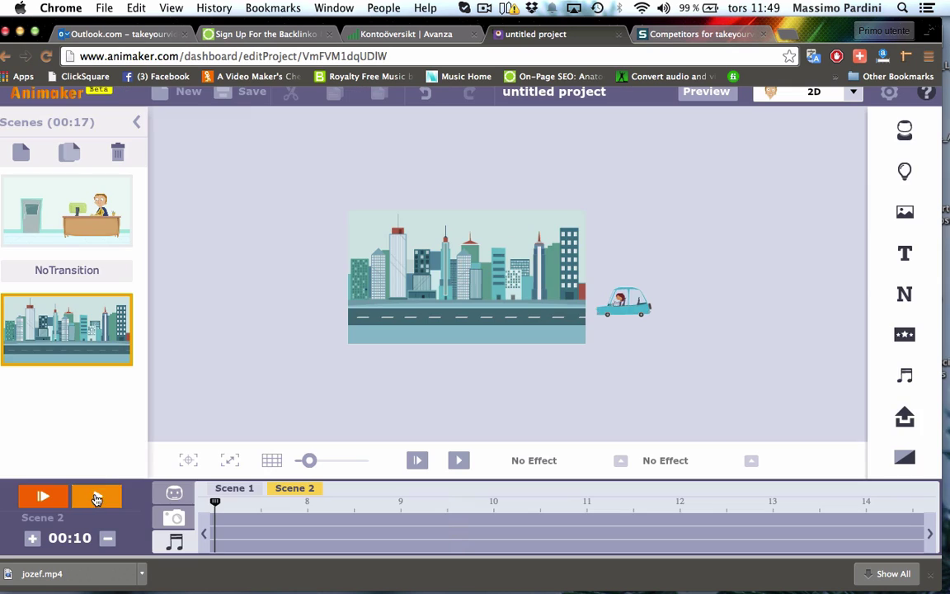
# Step: Add another left-road path point for the car, stretch its movement to about 6 seconds, and replay
pyautogui.click(623, 301)
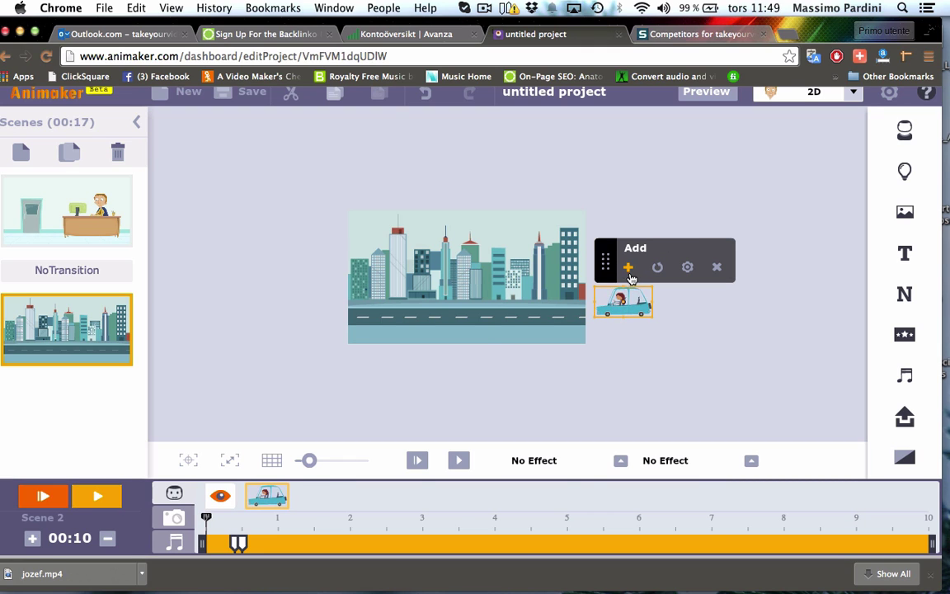
pyautogui.click(629, 267)
pyautogui.moveTo(619, 303); pyautogui.dragTo(378, 305)
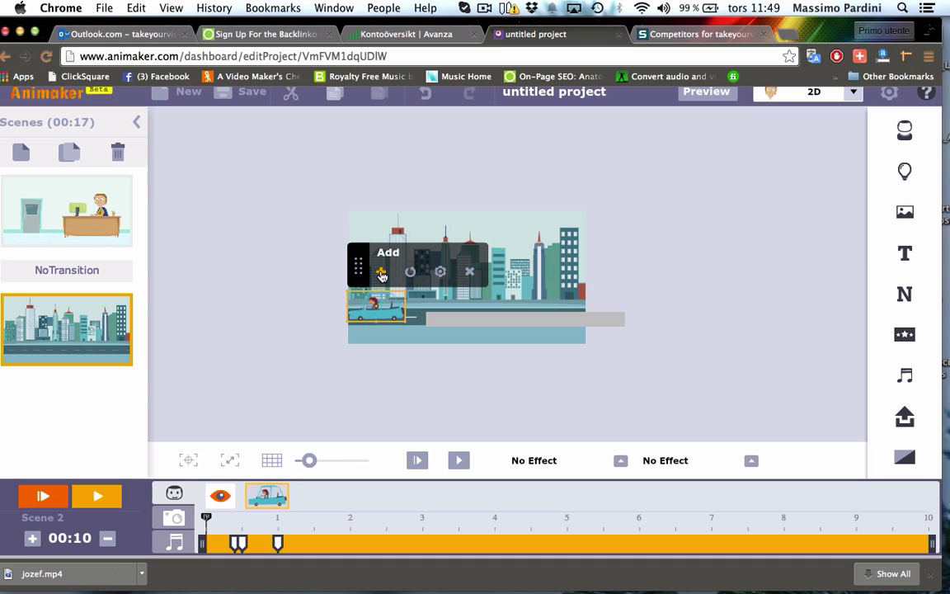
pyautogui.moveTo(279, 542); pyautogui.dragTo(634, 537)
pyautogui.click(238, 544)
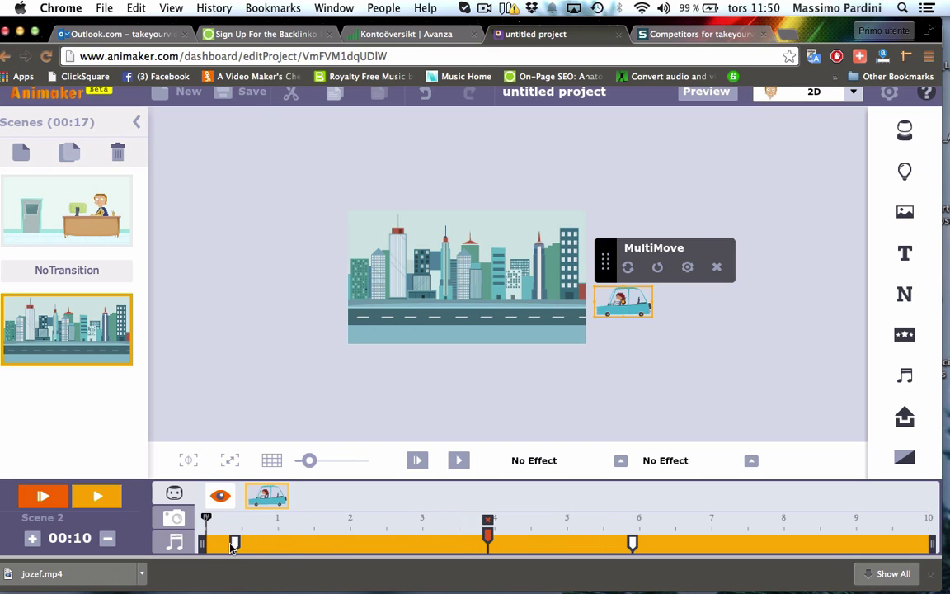
pyautogui.click(106, 504)
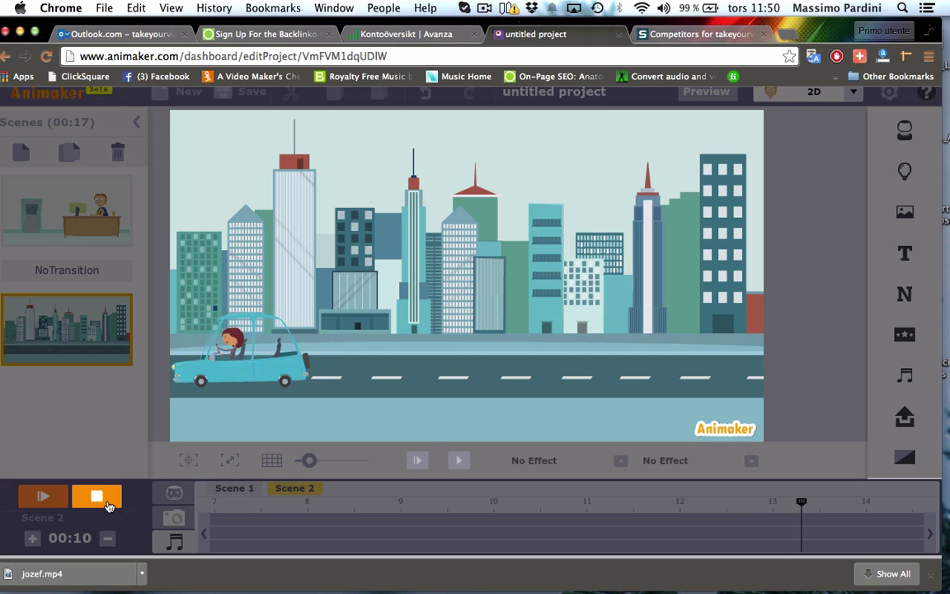
# Step: Drag the car's later keyframe earlier on the timeline and replay Scene 2 to check the drive
pyautogui.click(108, 506)
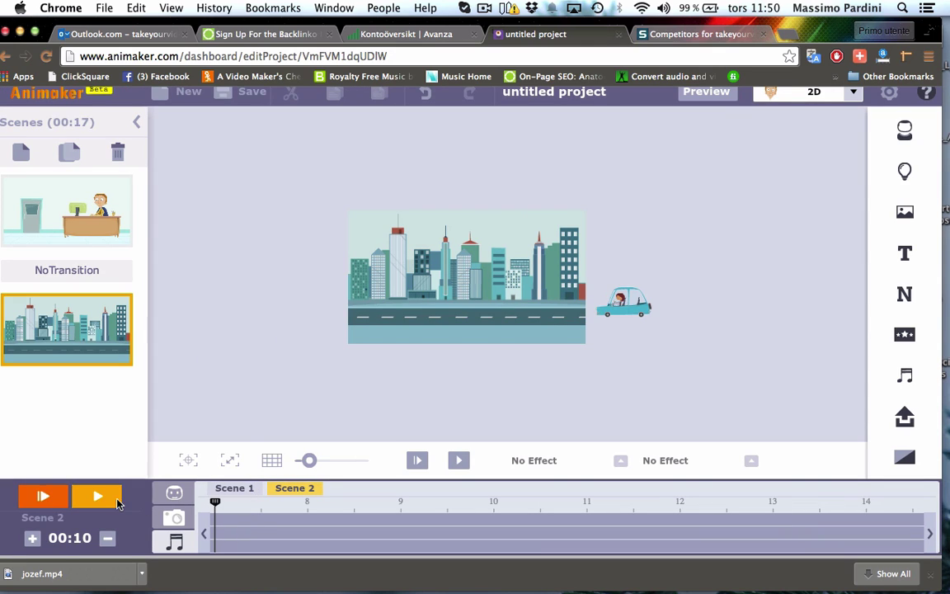
pyautogui.click(623, 303)
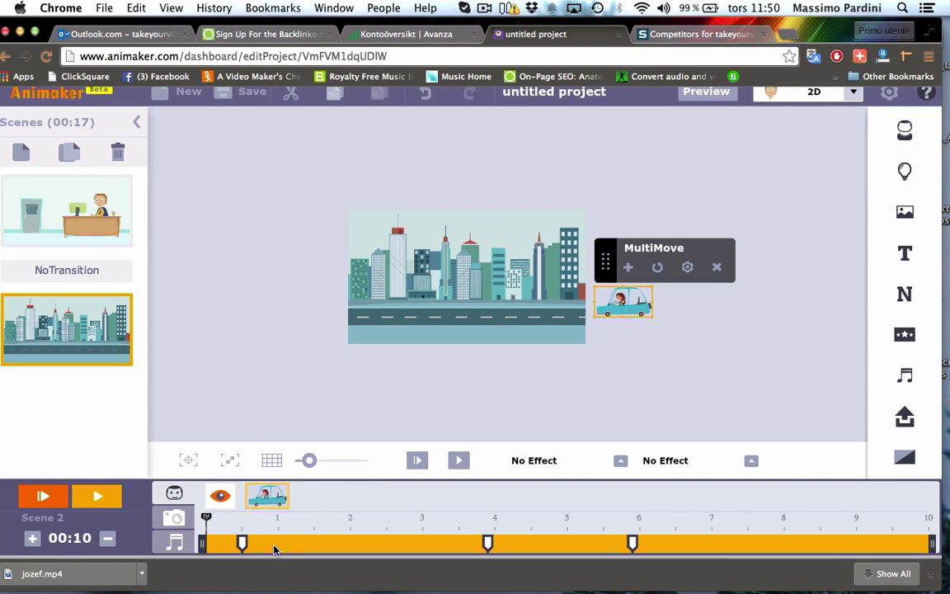
pyautogui.click(242, 542)
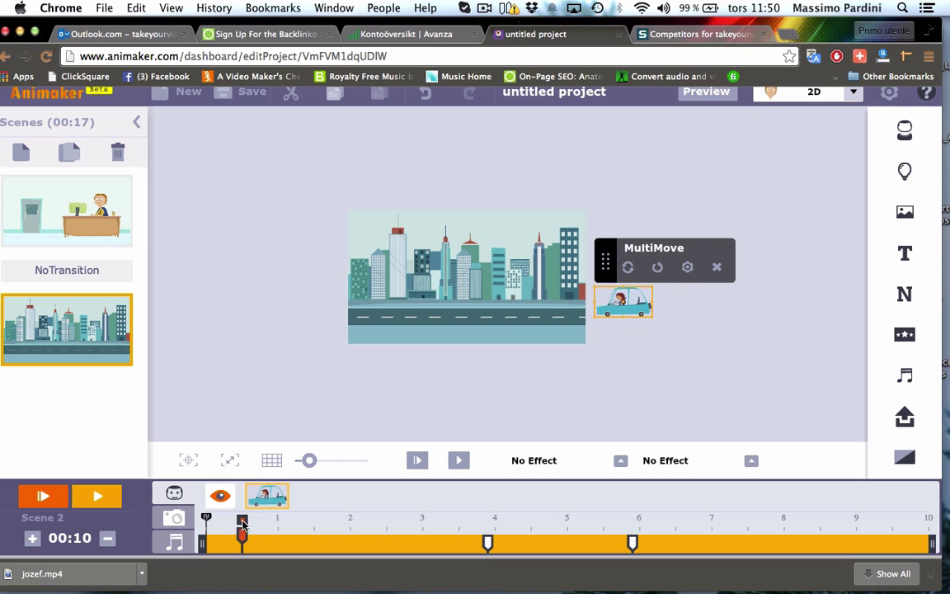
pyautogui.moveTo(487, 542); pyautogui.dragTo(266, 542)
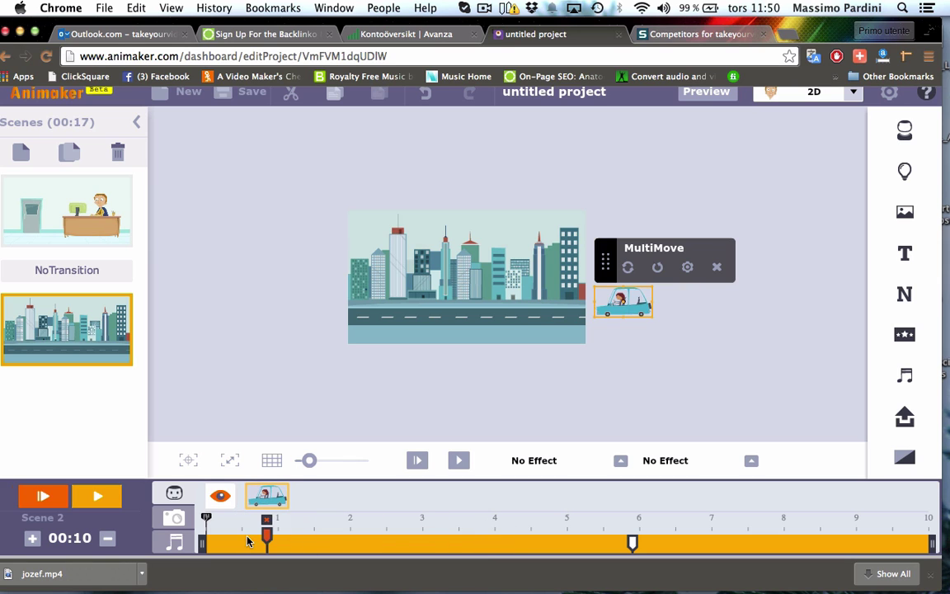
pyautogui.click(94, 497)
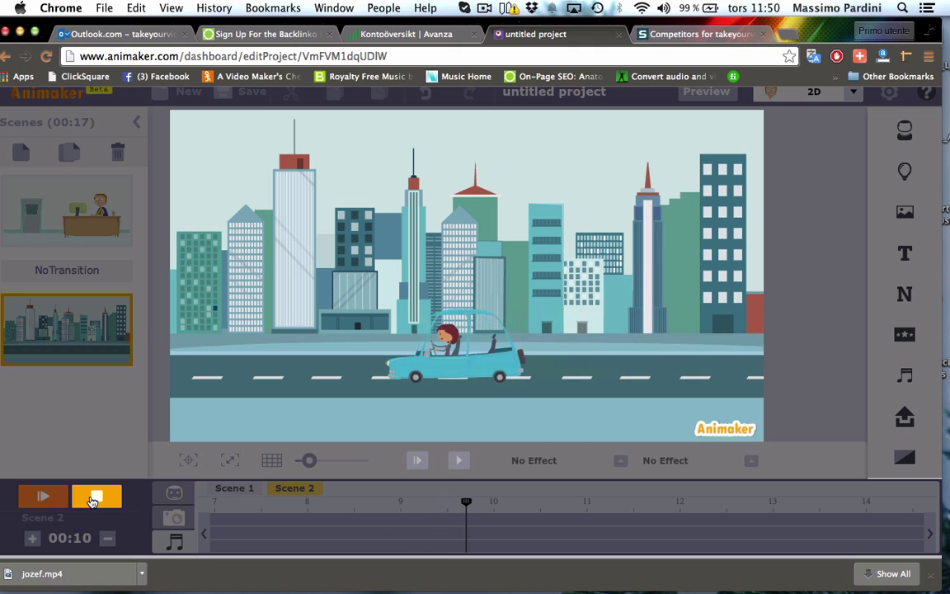
pyautogui.click(95, 497)
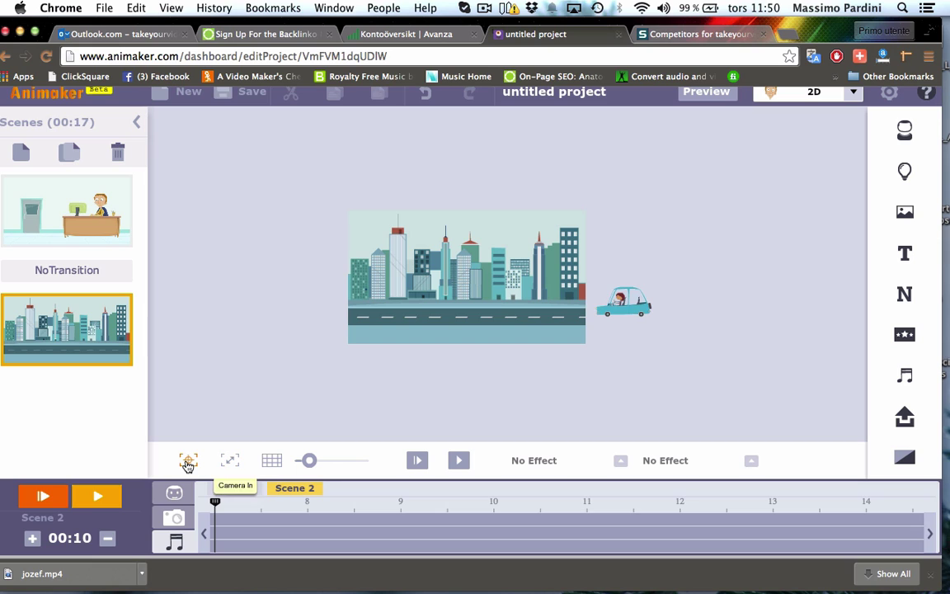
# Step: Add a Camera In zoom frame over the city street near the car
pyautogui.click(188, 462)
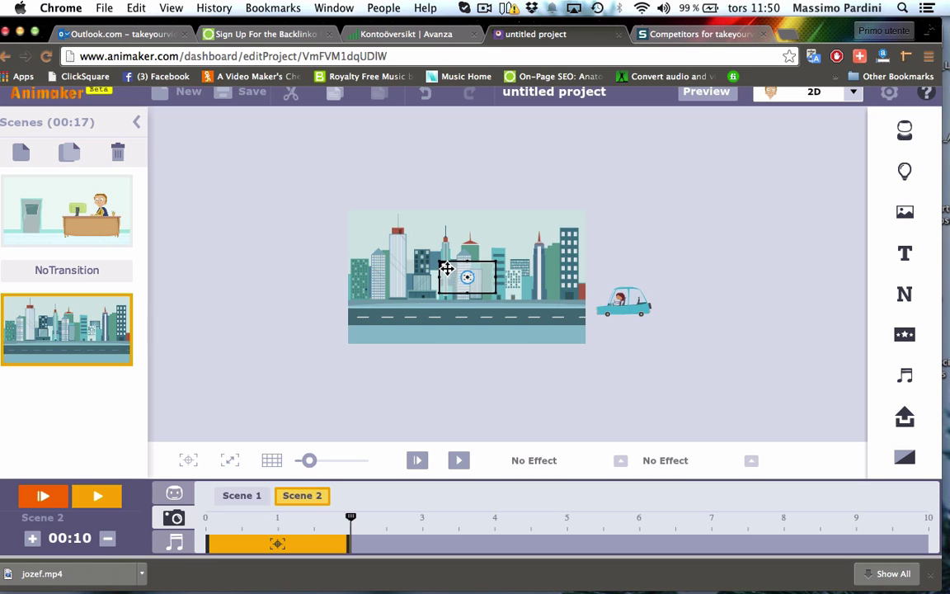
pyautogui.moveTo(446, 269); pyautogui.dragTo(549, 299)
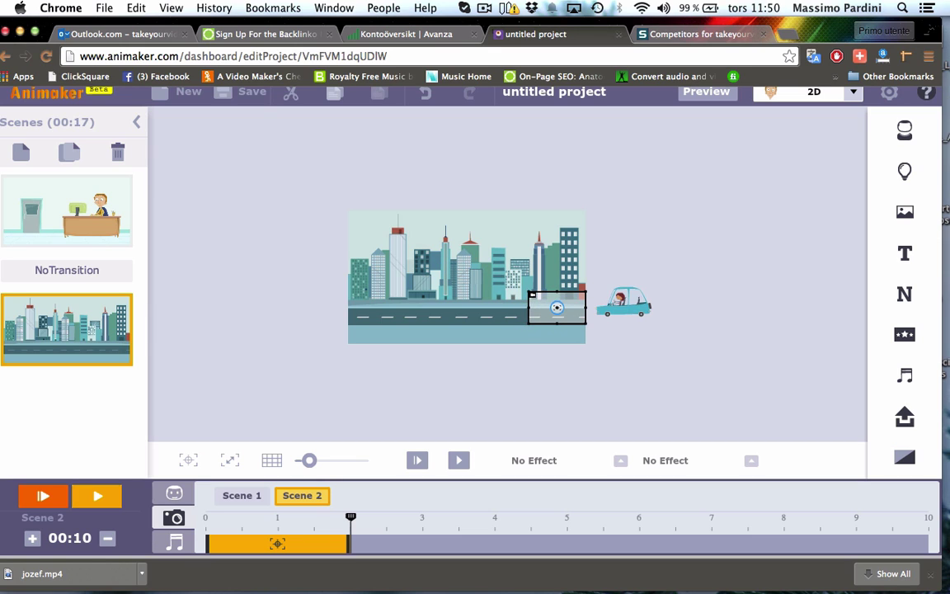
pyautogui.moveTo(532, 293)
pyautogui.mouseDown()
pyautogui.moveTo(520, 303)
pyautogui.moveTo(560, 321)
pyautogui.mouseUp()
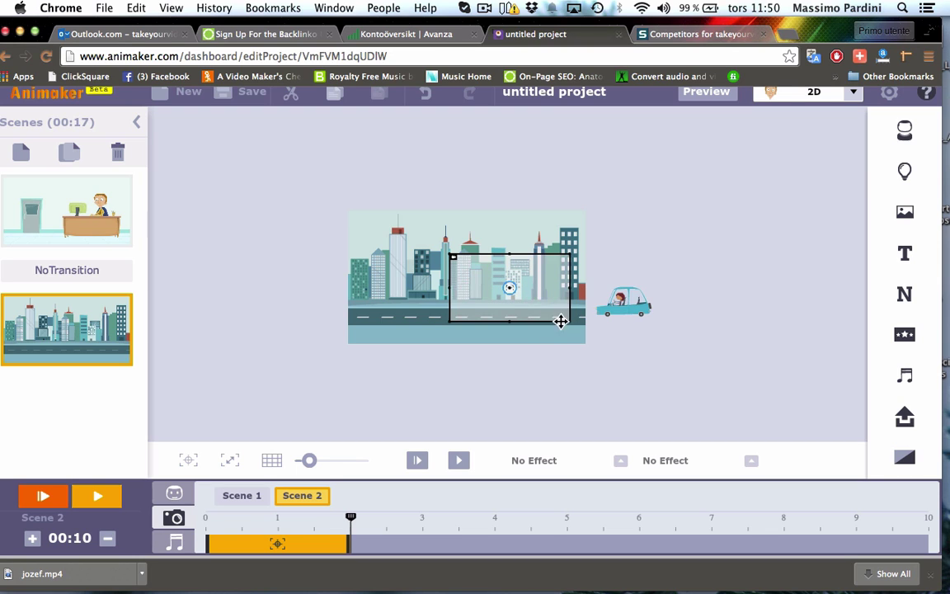
pyautogui.moveTo(510, 287); pyautogui.dragTo(526, 292)
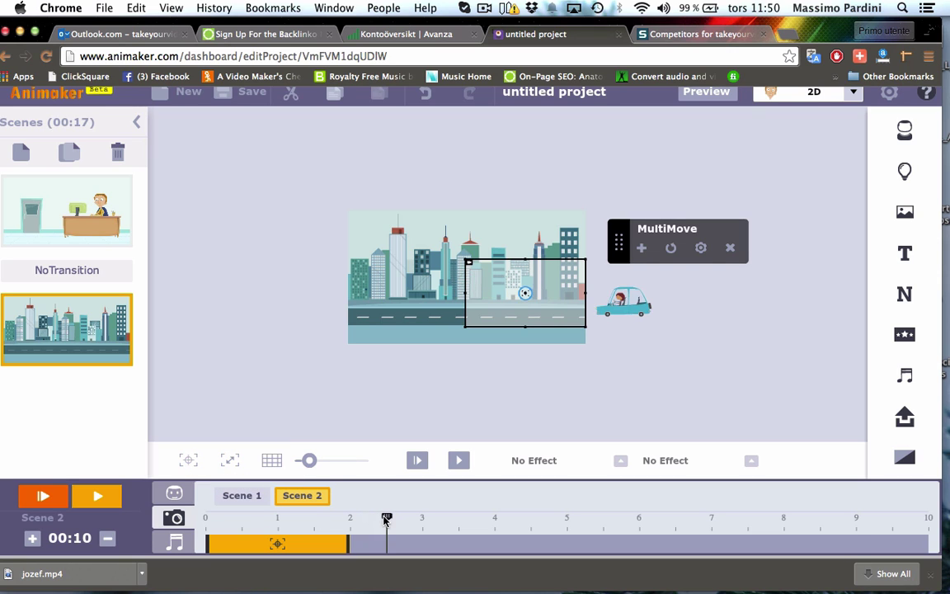
# Step: Add a second camera position, lengthen the camera clip to about 4.3 s, and frame the city's left half
pyautogui.moveTo(385, 519); pyautogui.dragTo(394, 538)
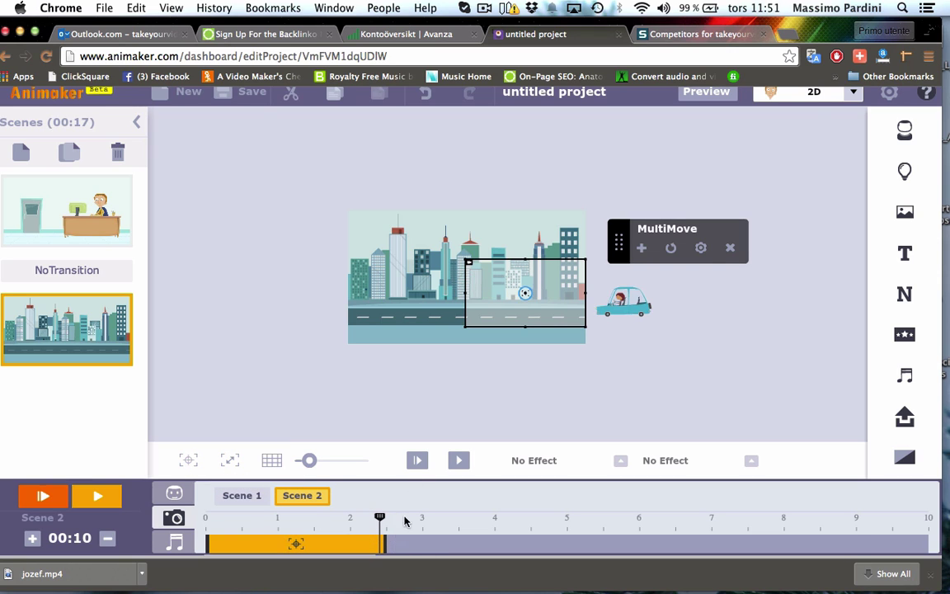
pyautogui.click(642, 249)
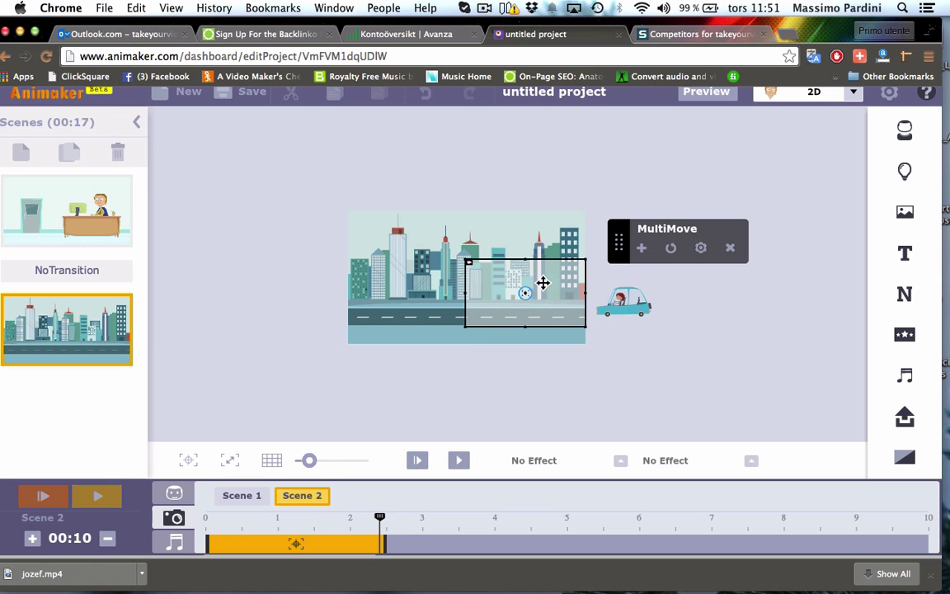
pyautogui.moveTo(542, 283); pyautogui.dragTo(564, 278)
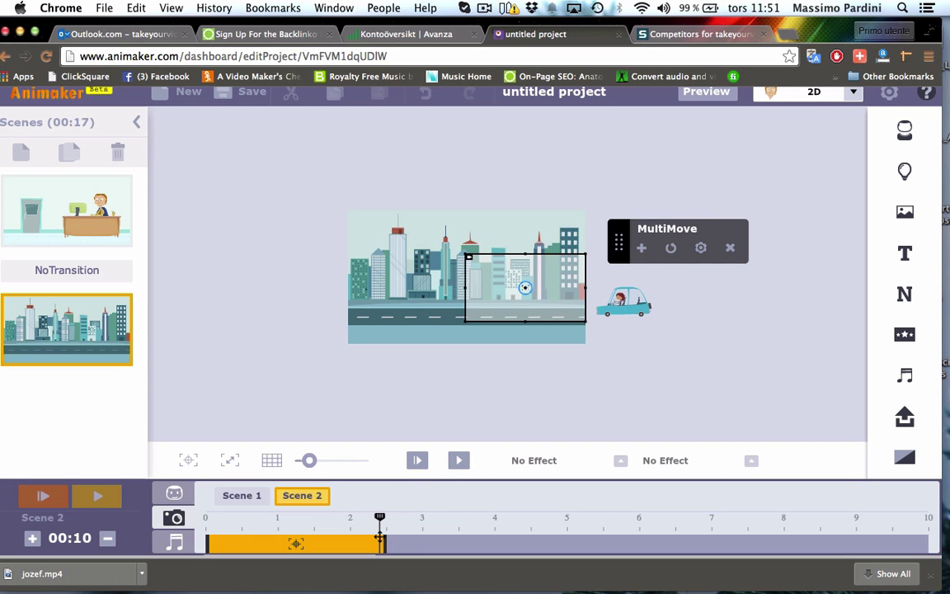
pyautogui.moveTo(386, 546); pyautogui.dragTo(759, 510)
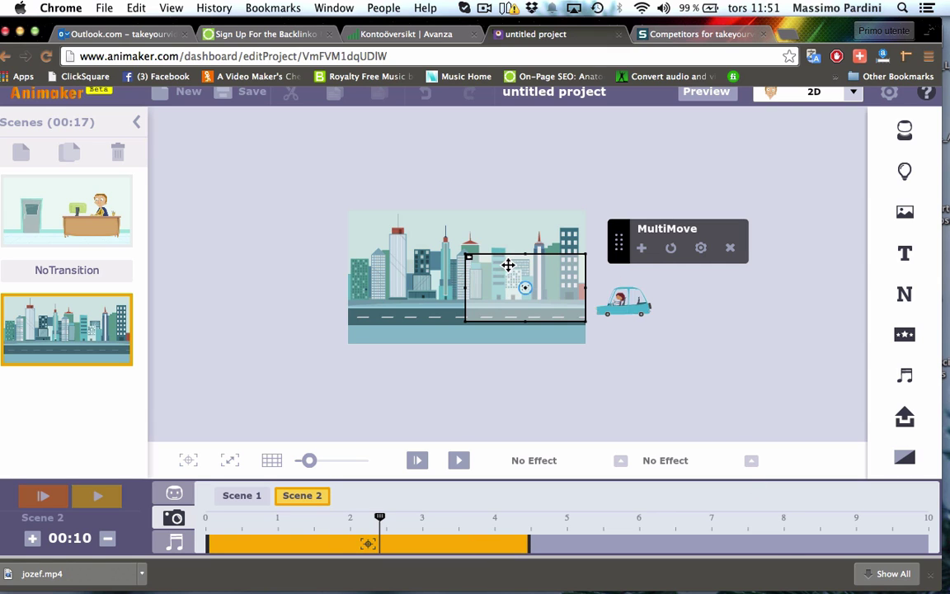
pyautogui.moveTo(508, 265); pyautogui.dragTo(509, 262)
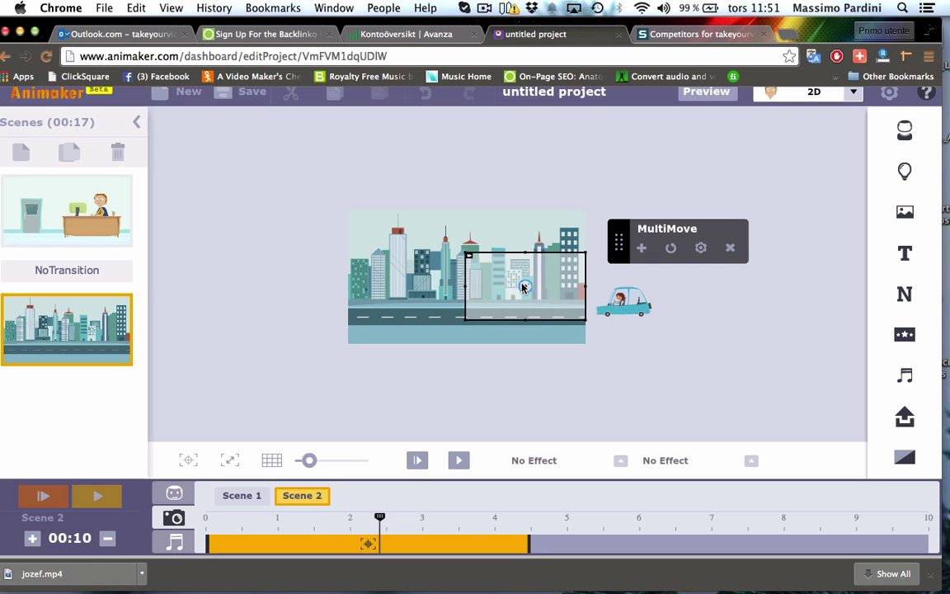
pyautogui.moveTo(525, 286); pyautogui.dragTo(407, 289)
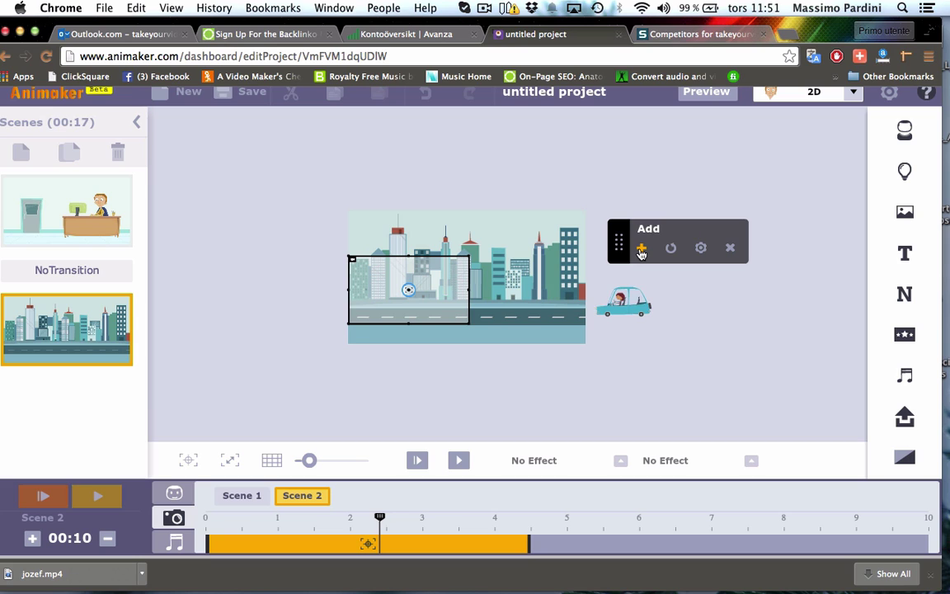
pyautogui.moveTo(380, 517); pyautogui.dragTo(213, 519)
# Step: Set Scene 2 to 00:08 and preview the car driving through the zoomed-in city
pyautogui.click(137, 125)
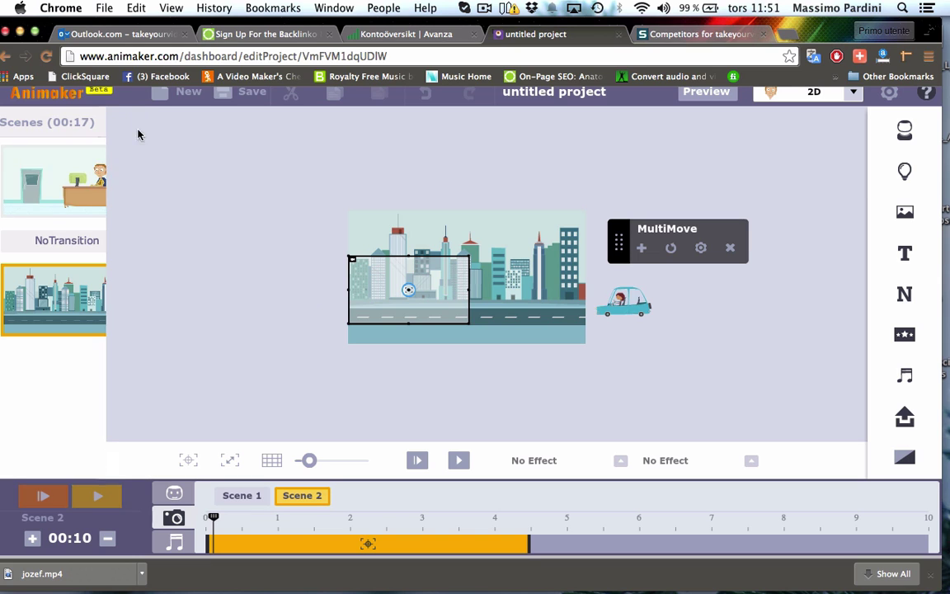
pyautogui.click(107, 538)
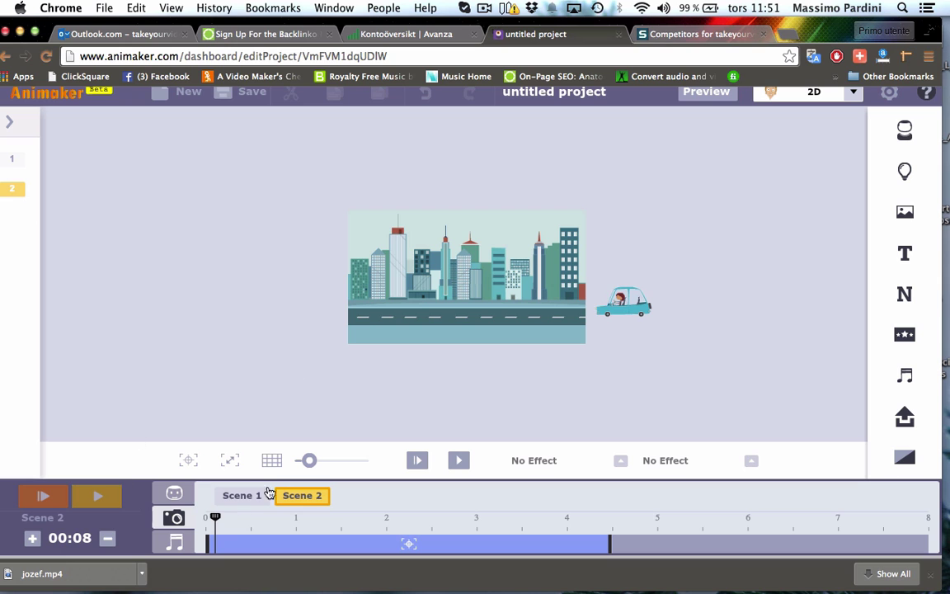
pyautogui.click(178, 497)
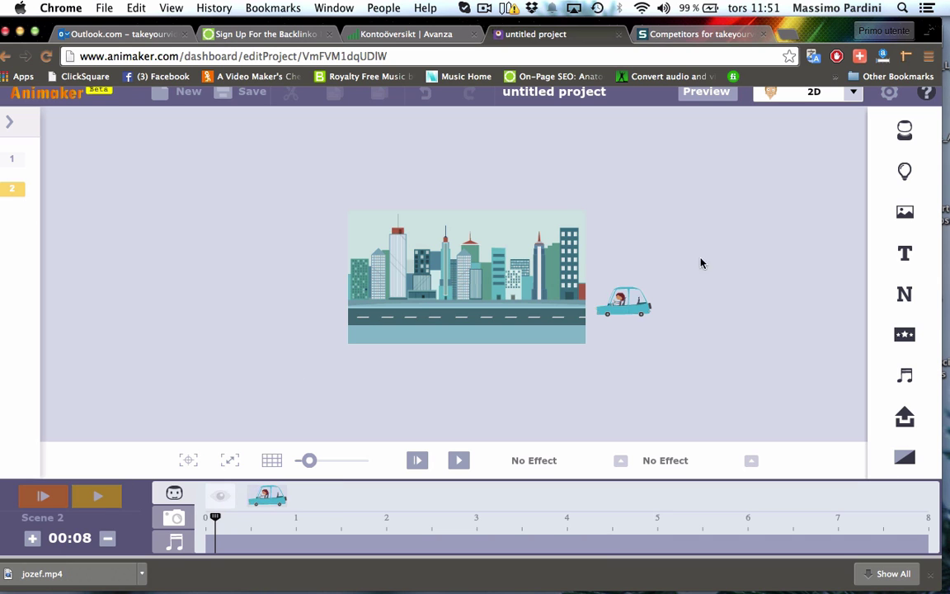
pyautogui.click(623, 304)
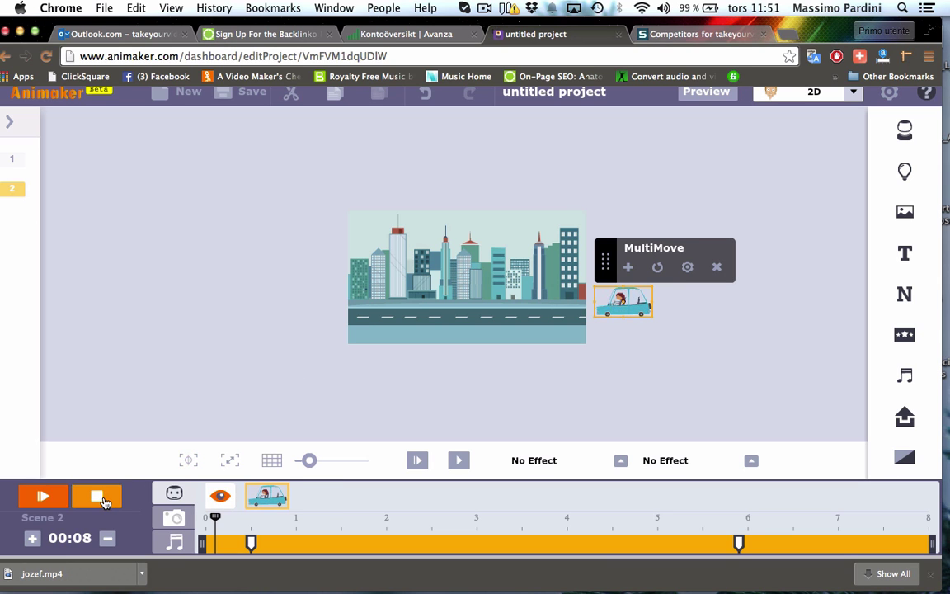
pyautogui.click(97, 498)
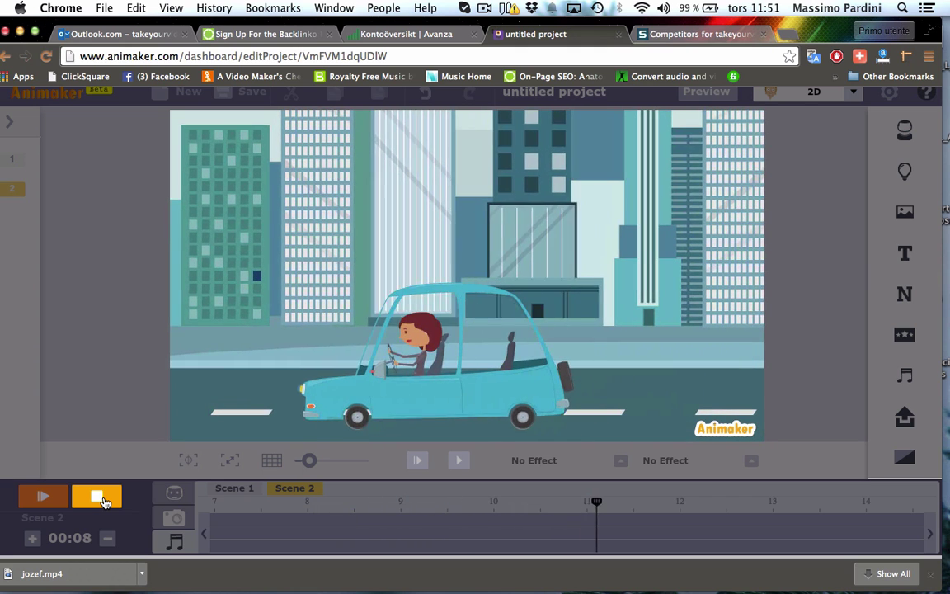
pyautogui.click(99, 497)
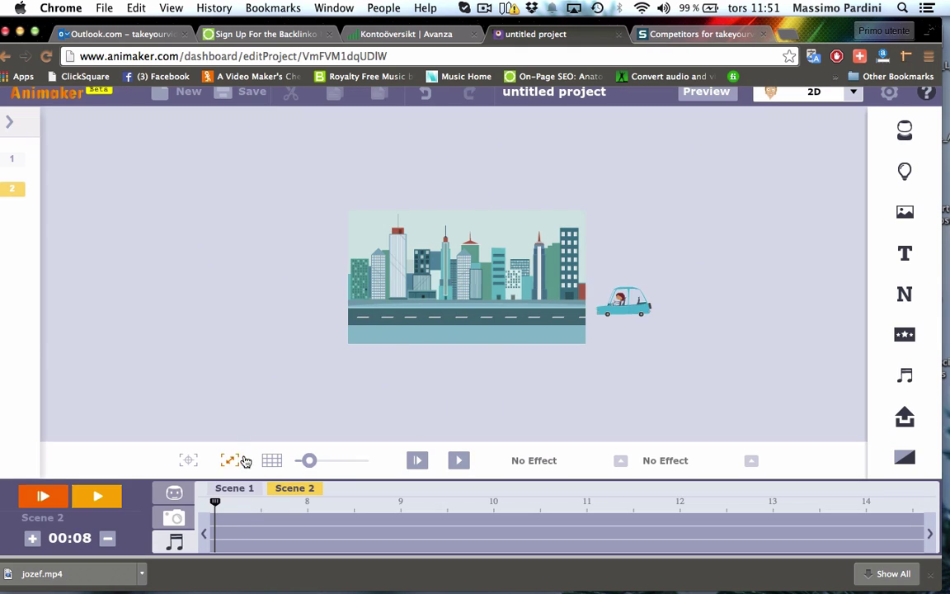
pyautogui.click(241, 461)
# Step: Shorten Scene 2's camera clip to about 2.4 s, framed on the city's right side
pyautogui.click(462, 369)
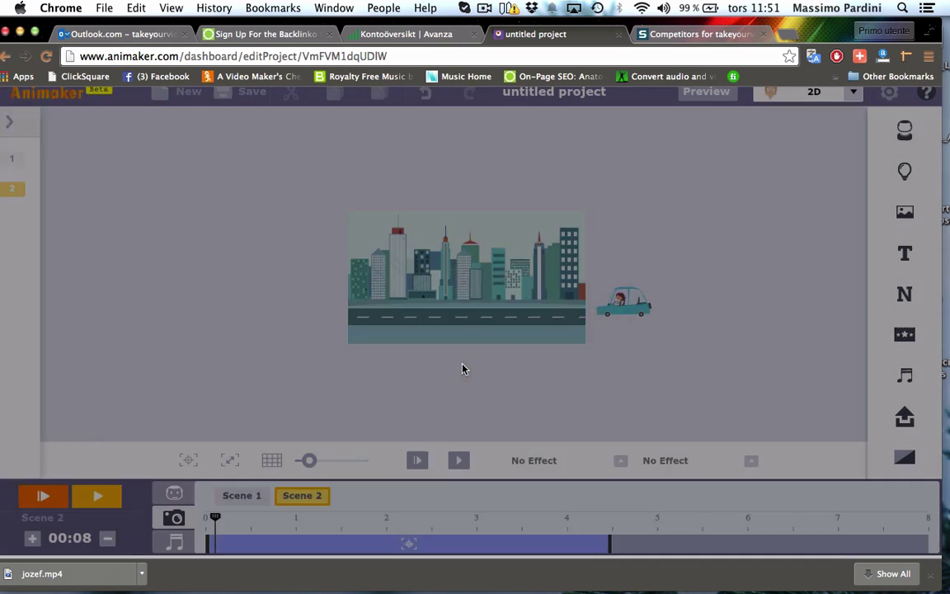
pyautogui.click(612, 547)
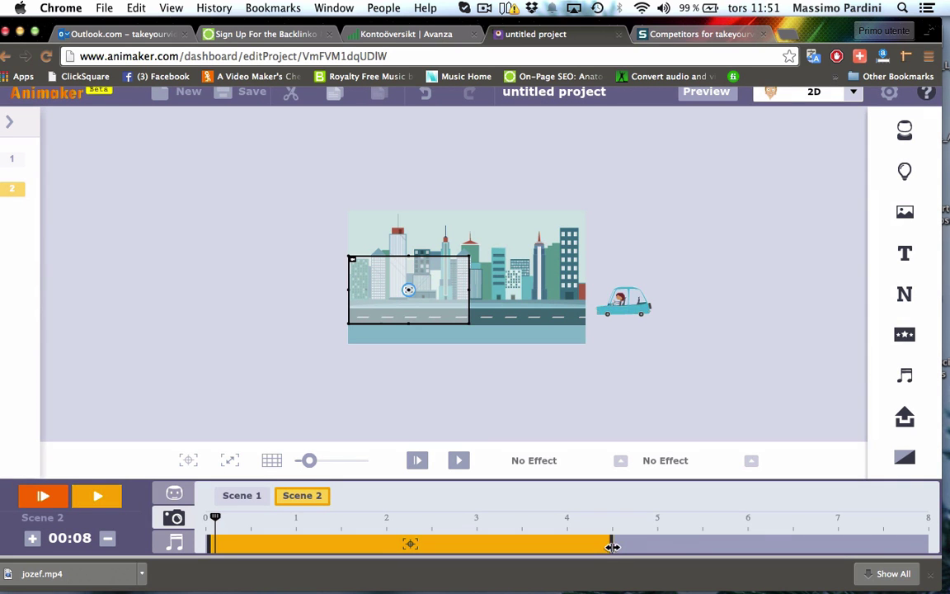
pyautogui.moveTo(612, 547); pyautogui.dragTo(422, 547)
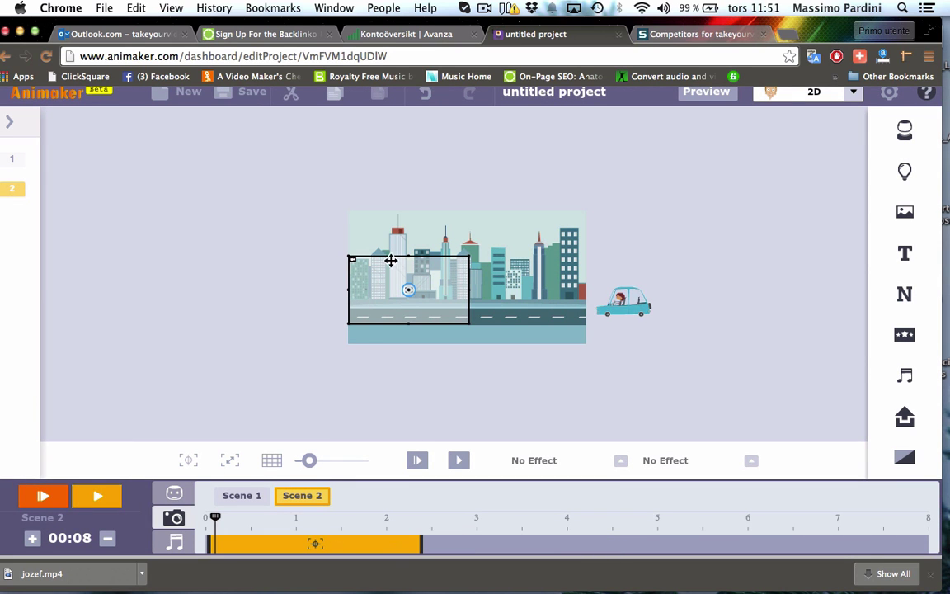
pyautogui.moveTo(390, 260)
pyautogui.mouseDown()
pyautogui.moveTo(462, 278)
pyautogui.moveTo(545, 272)
pyautogui.mouseUp()
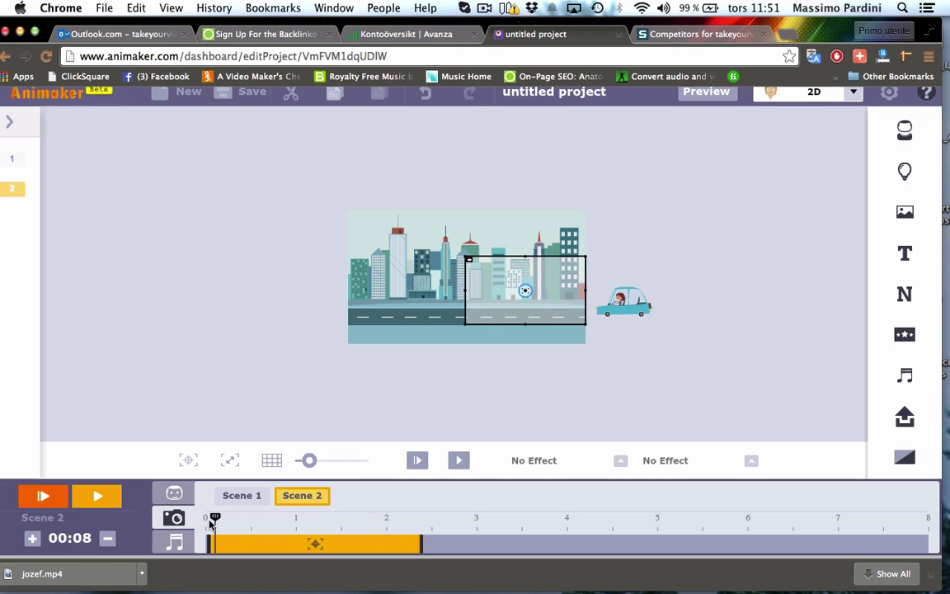
# Step: Add a Camera Out zoom to the full city at about 2 seconds and preview Scene 2
pyautogui.moveTo(223, 518)
pyautogui.mouseDown()
pyautogui.moveTo(423, 522)
pyautogui.moveTo(301, 547)
pyautogui.mouseUp()
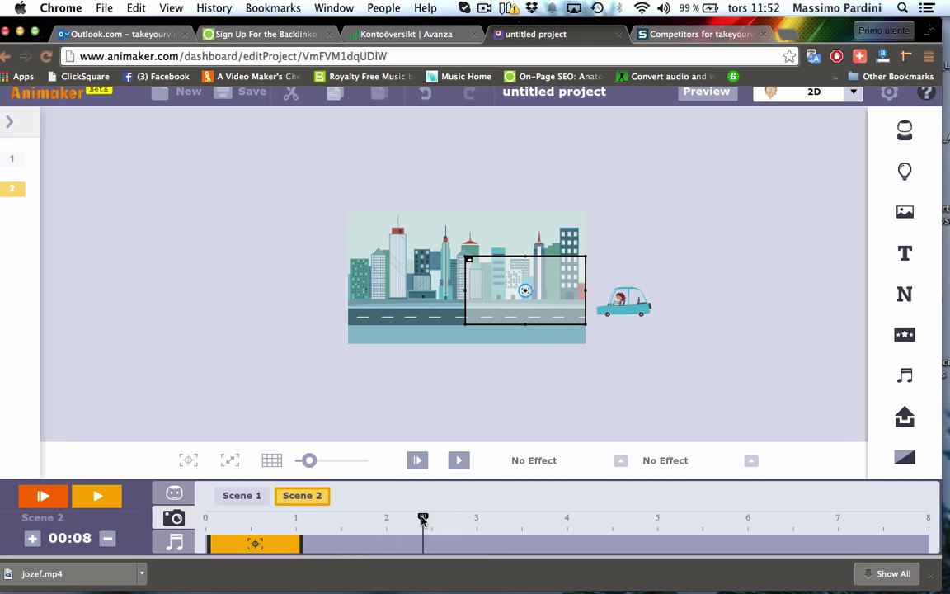
pyautogui.moveTo(312, 520); pyautogui.dragTo(303, 518)
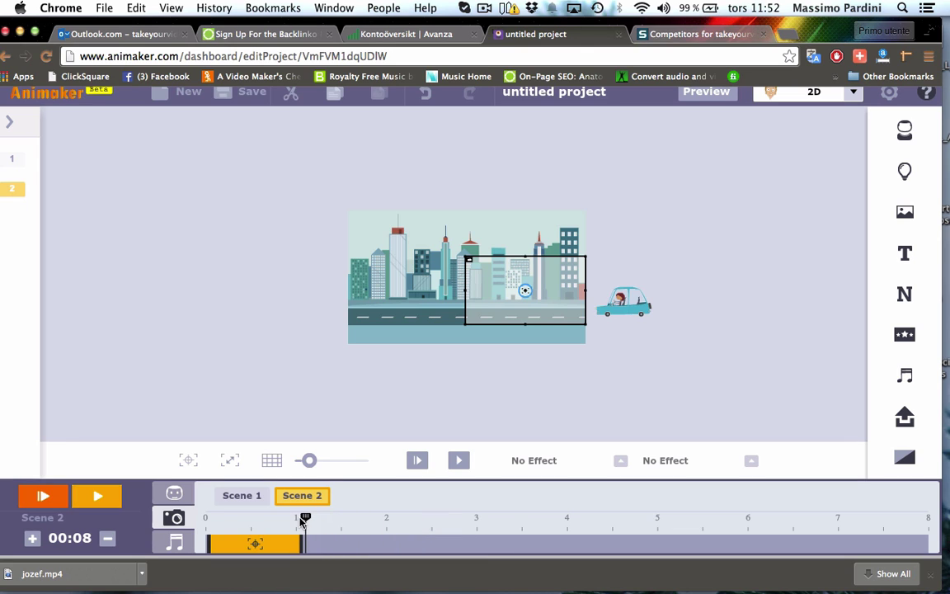
pyautogui.click(233, 467)
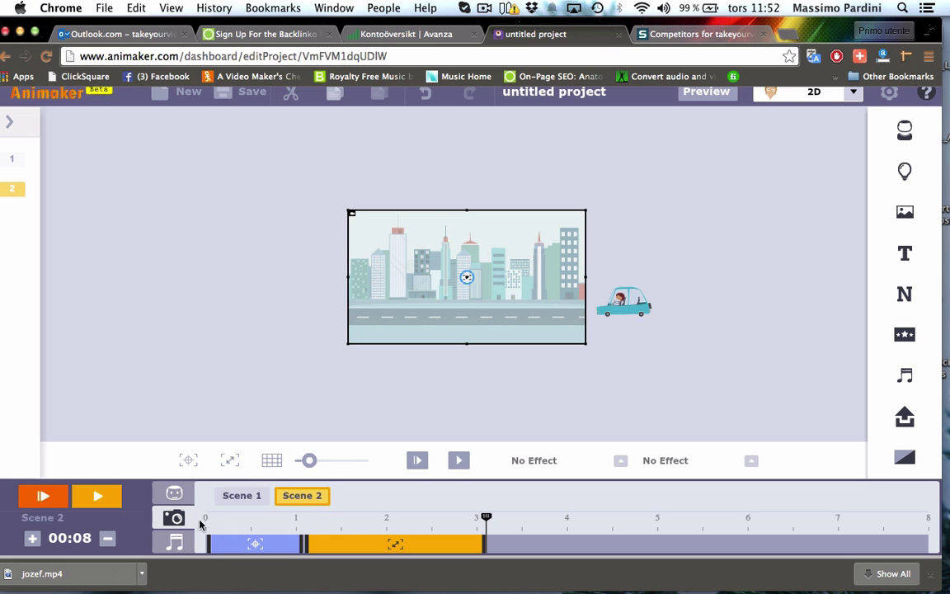
pyautogui.click(97, 497)
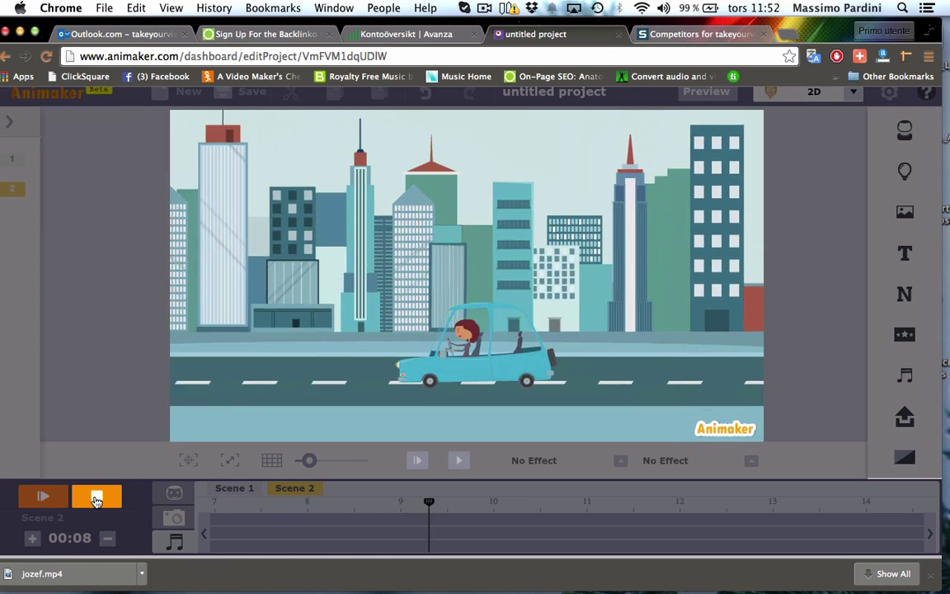
pyautogui.click(97, 499)
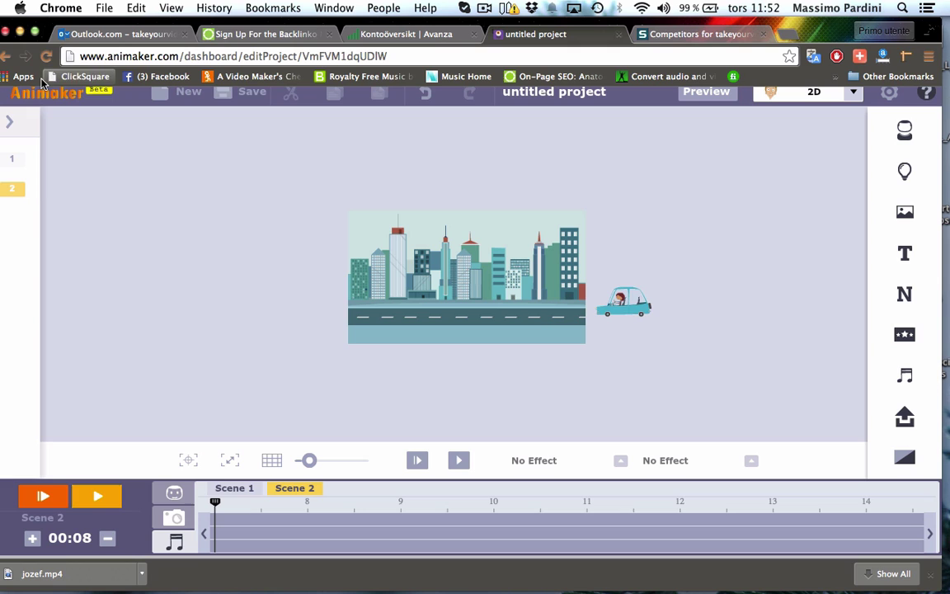
pyautogui.click(9, 121)
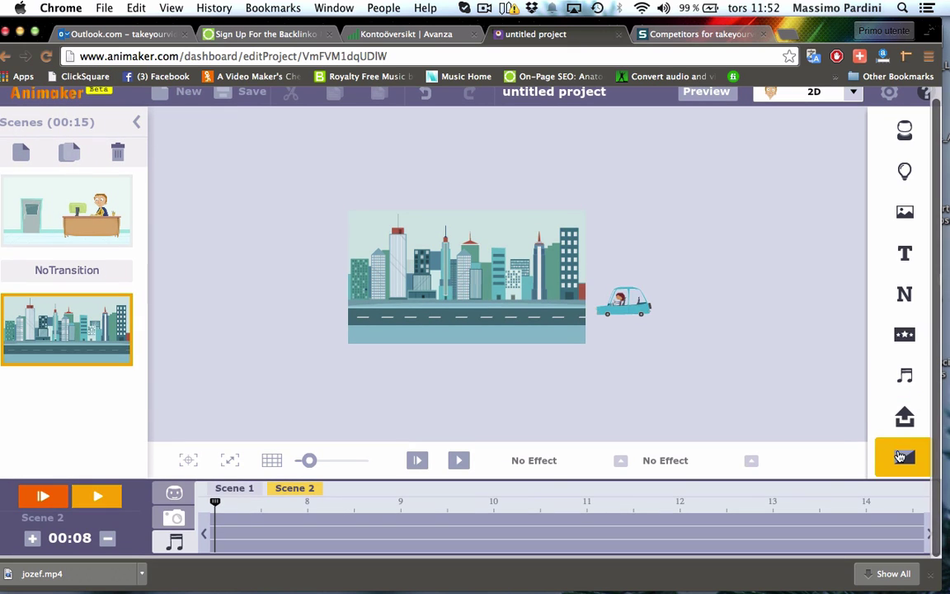
# Step: Give Scene 1 a slide-left transition, preview it, and trim the city scene by one second
pyautogui.click(68, 271)
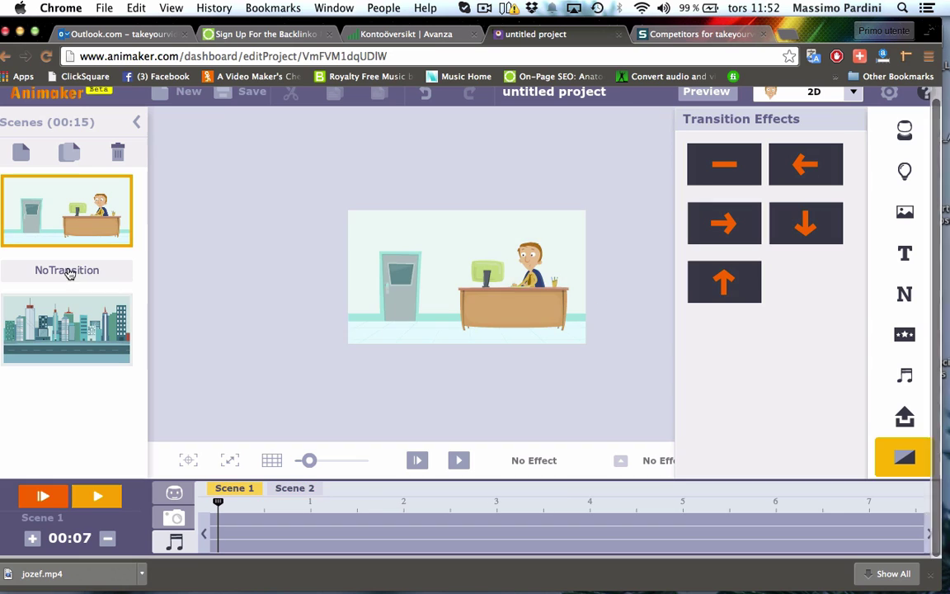
pyautogui.click(796, 169)
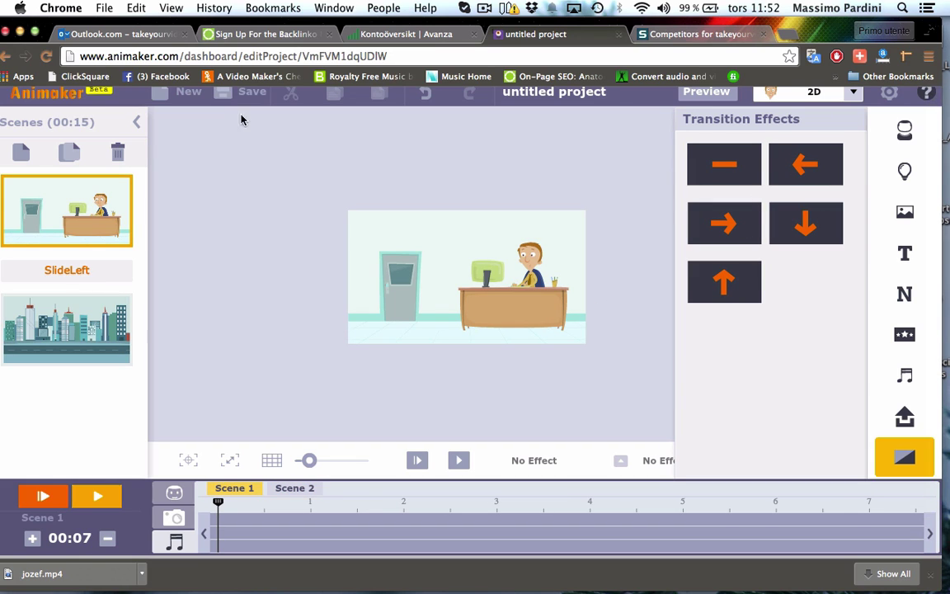
pyautogui.click(43, 488)
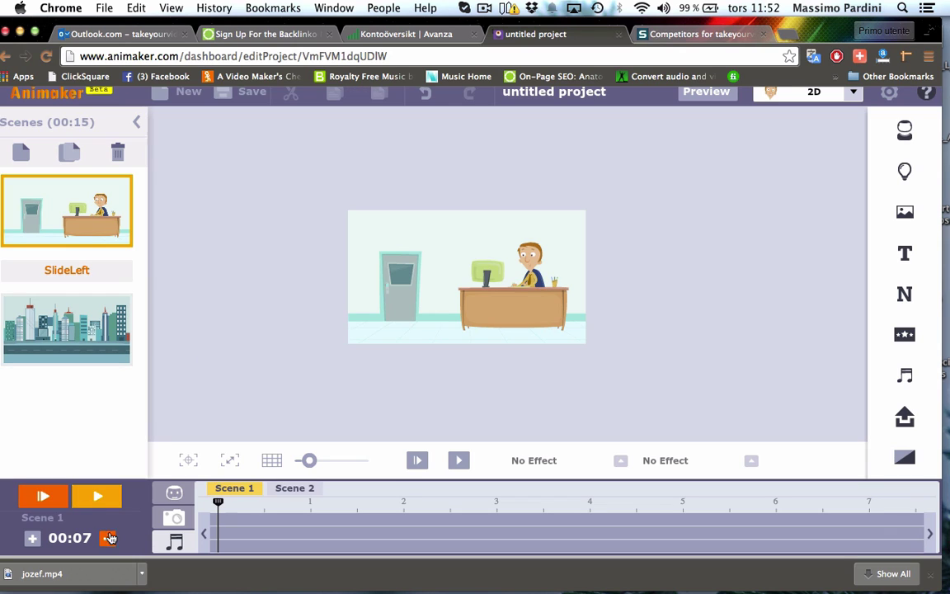
pyautogui.click(303, 488)
pyautogui.click(109, 539)
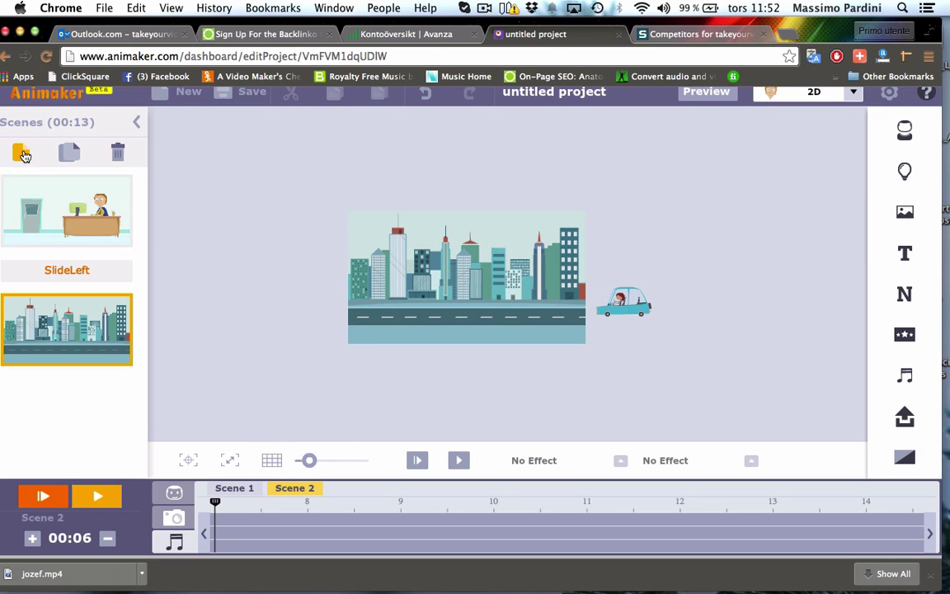
# Step: Add a blank Scene 3 and paste in the desk man copied from Scene 1
pyautogui.click(20, 151)
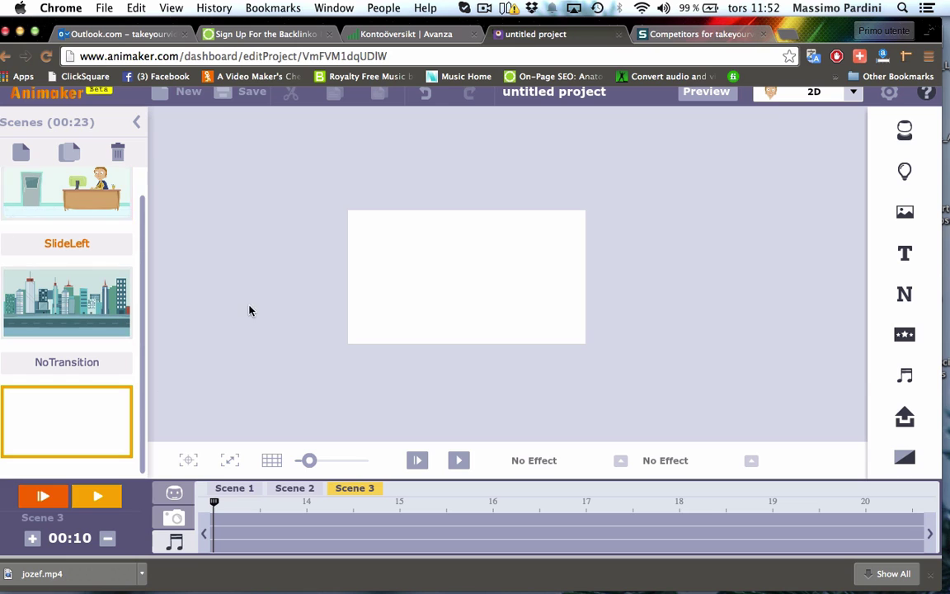
pyautogui.click(88, 197)
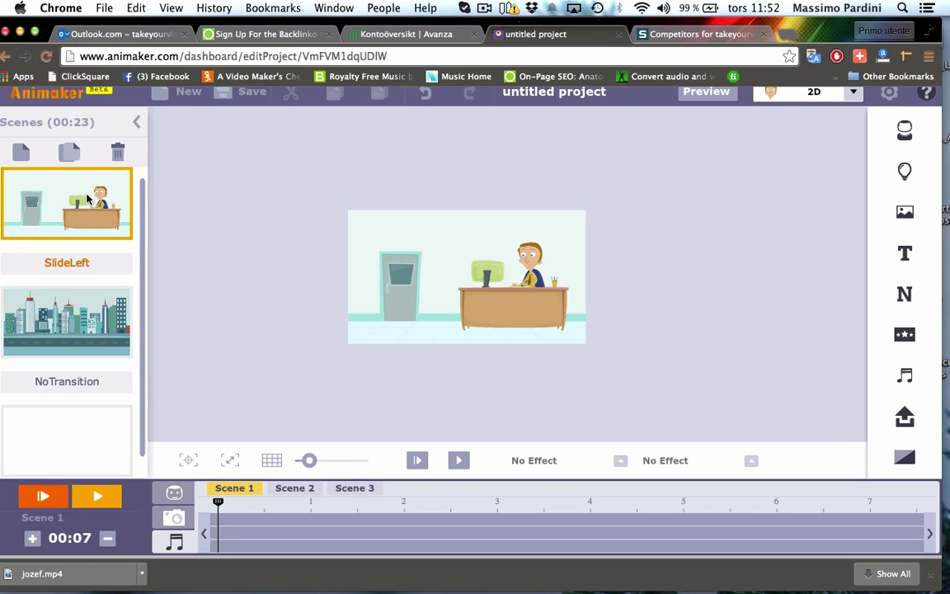
pyautogui.moveTo(299, 144); pyautogui.dragTo(662, 396)
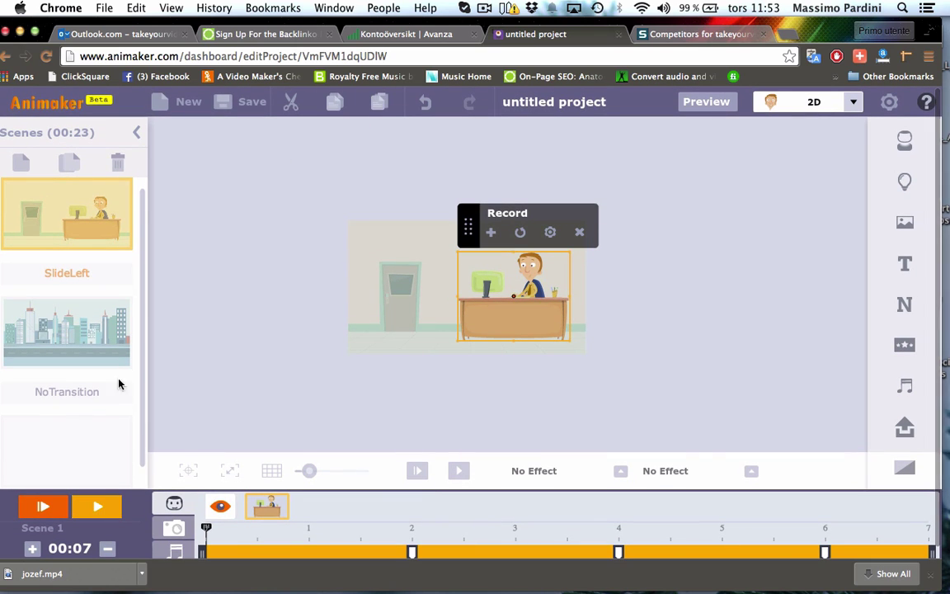
pyautogui.click(206, 327)
pyautogui.click(91, 449)
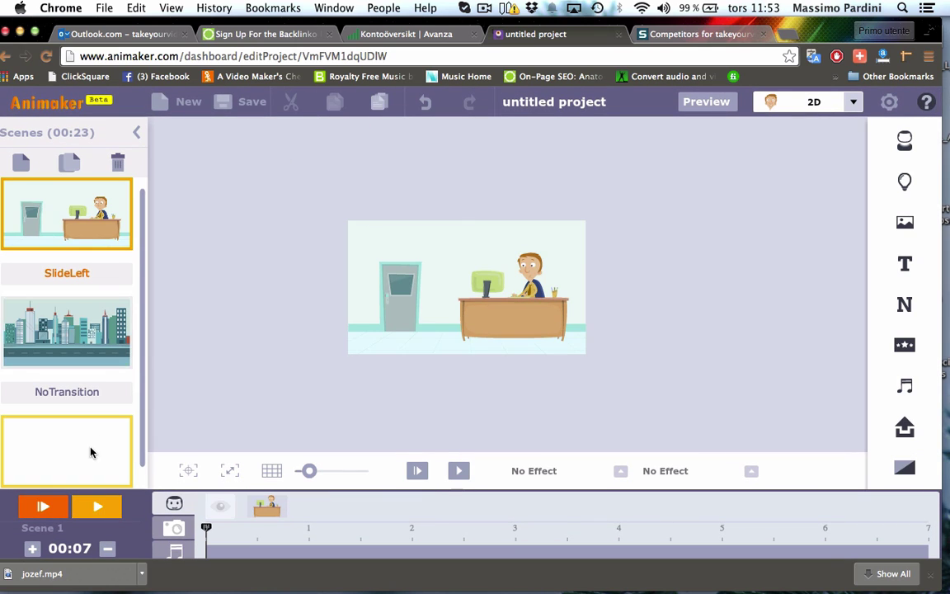
pyautogui.click(378, 102)
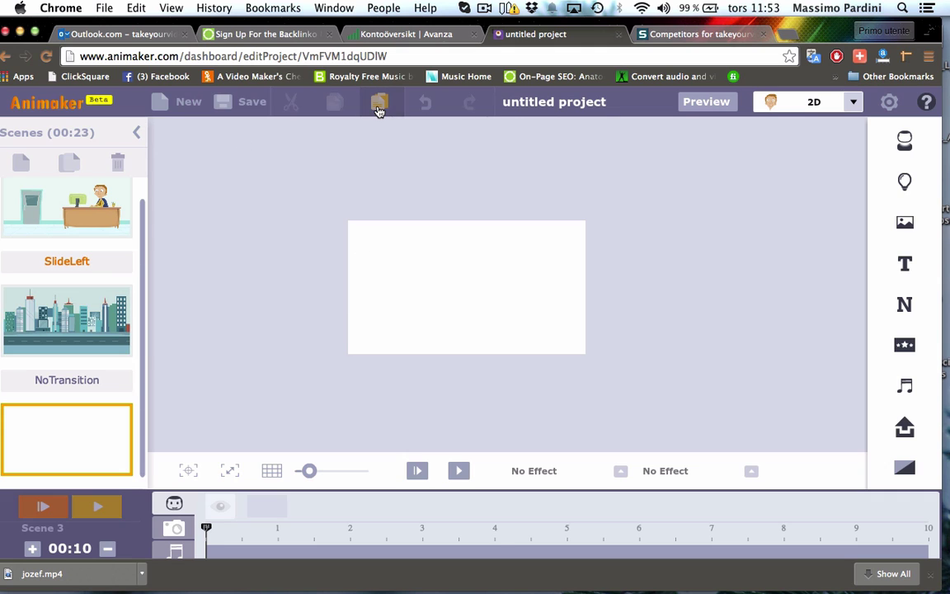
# Step: Apply the office background with the grey door to Scene 3
pyautogui.click(765, 270)
pyautogui.click(905, 222)
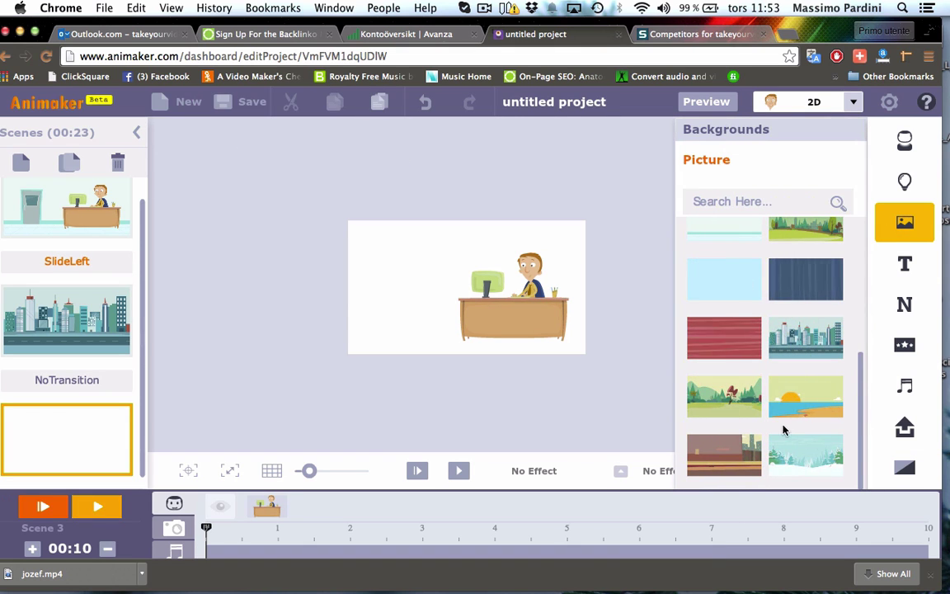
pyautogui.moveTo(863, 384); pyautogui.dragTo(862, 238)
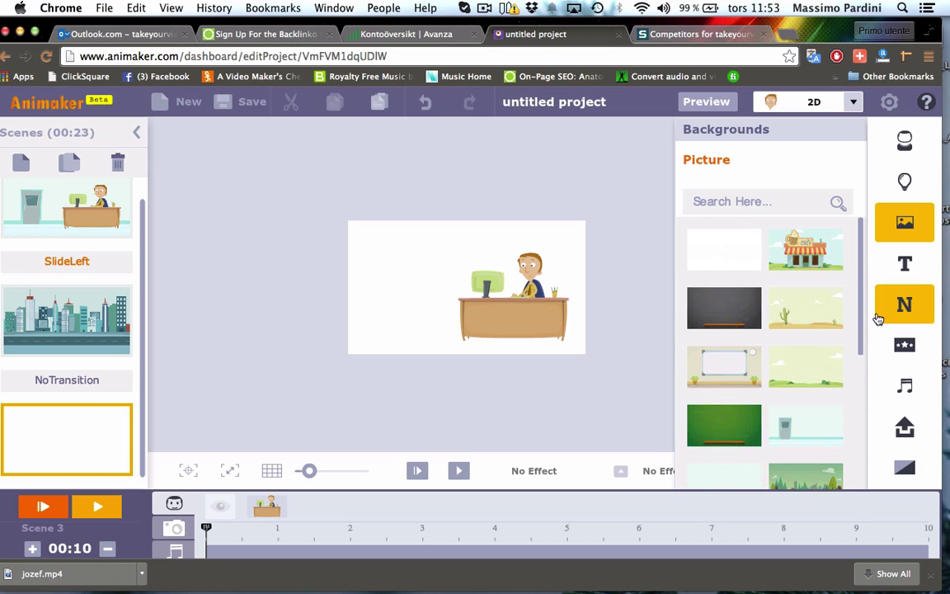
pyautogui.click(811, 429)
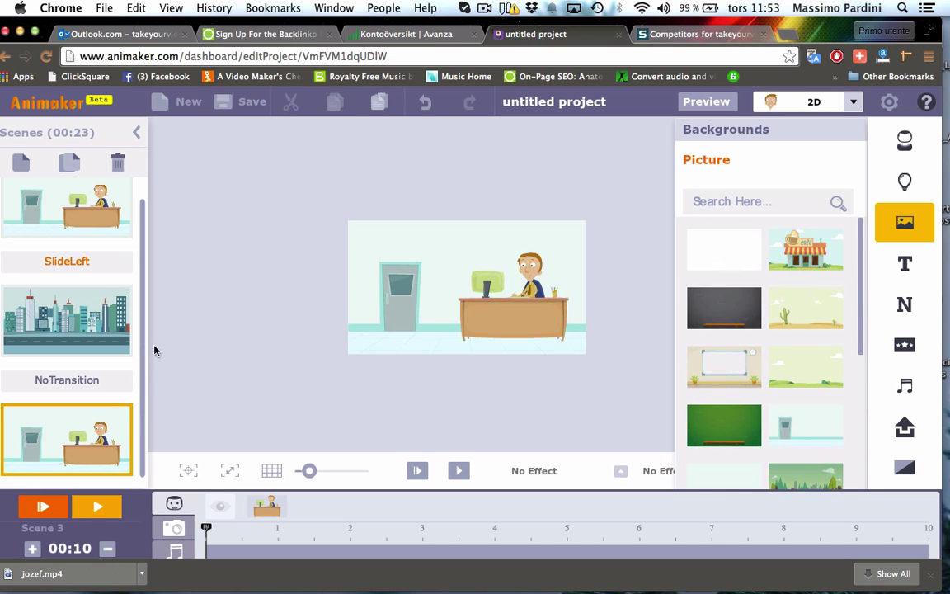
pyautogui.scroll(-1, 143, 374)
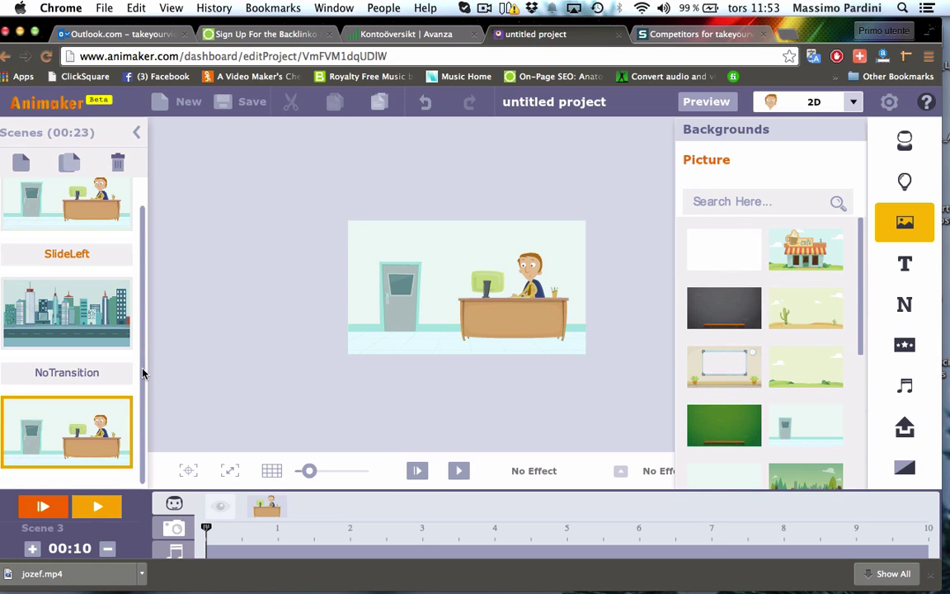
pyautogui.click(136, 132)
pyautogui.click(907, 137)
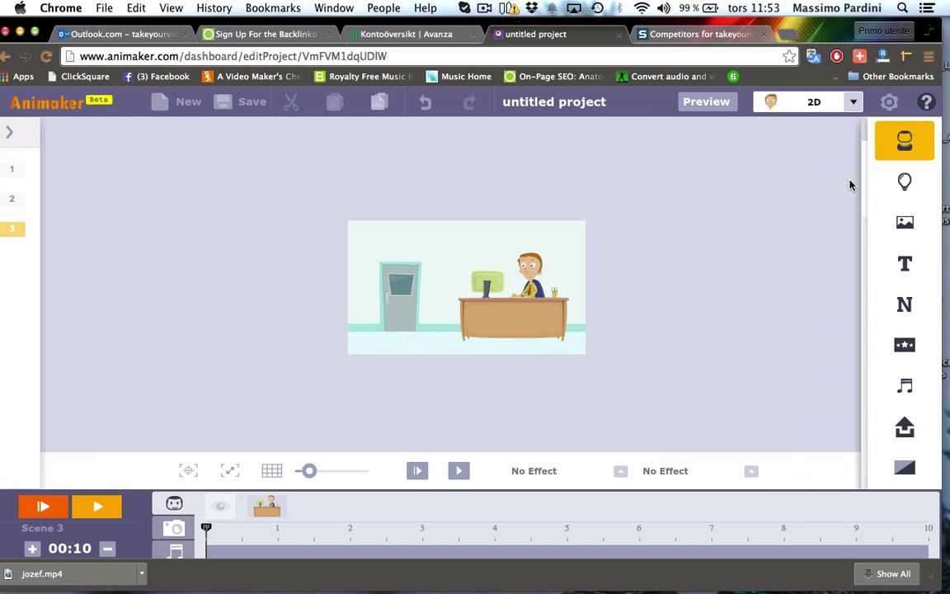
# Step: Add the woman in a Running pose just outside Scene 3's left edge
pyautogui.click(697, 227)
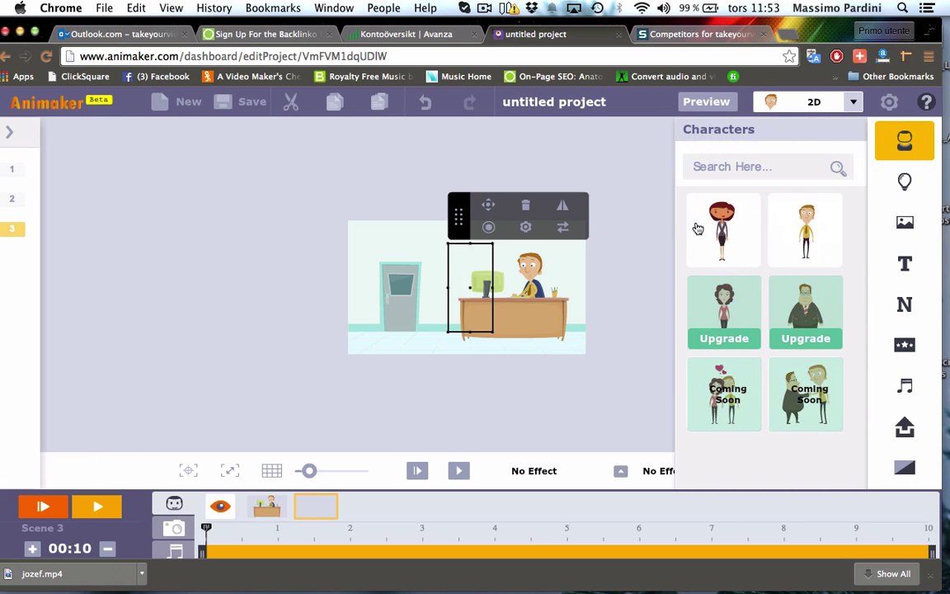
pyautogui.moveTo(462, 265); pyautogui.dragTo(317, 271)
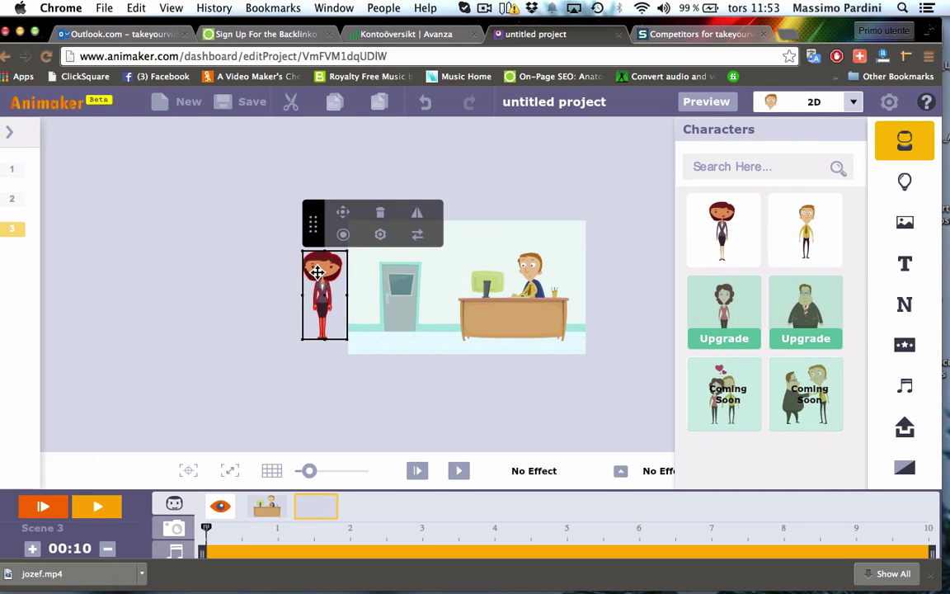
pyautogui.click(380, 236)
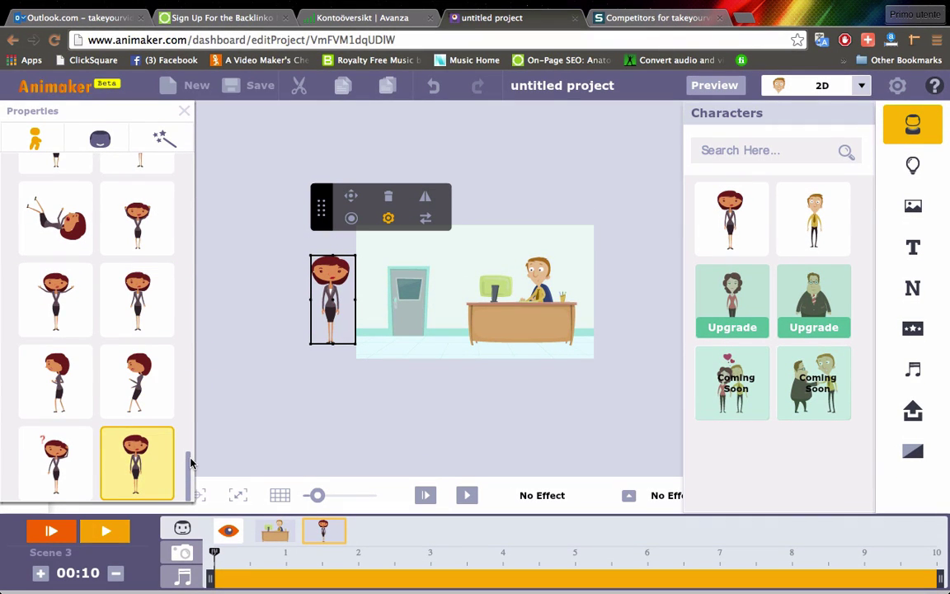
pyautogui.moveTo(190, 463); pyautogui.dragTo(190, 428)
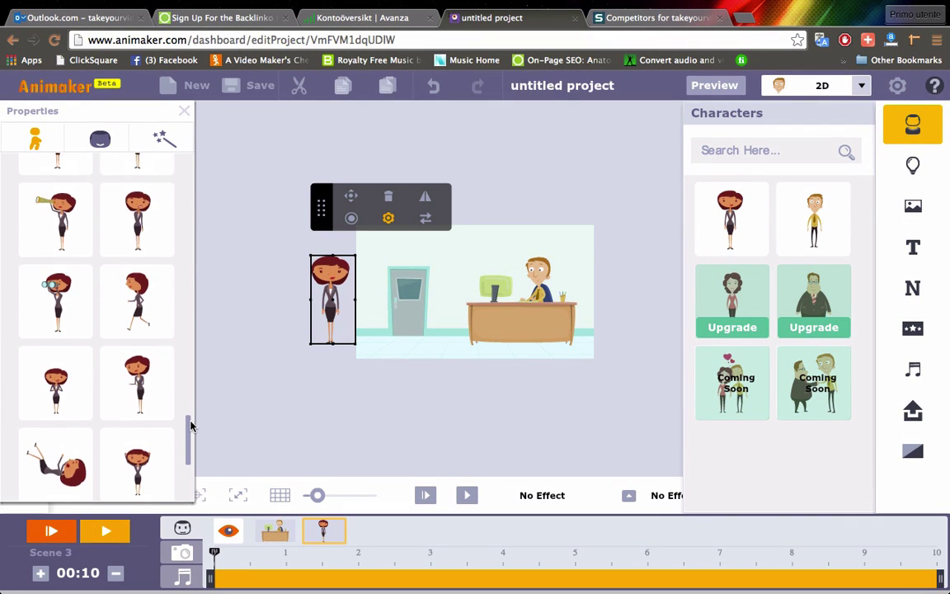
pyautogui.click(129, 284)
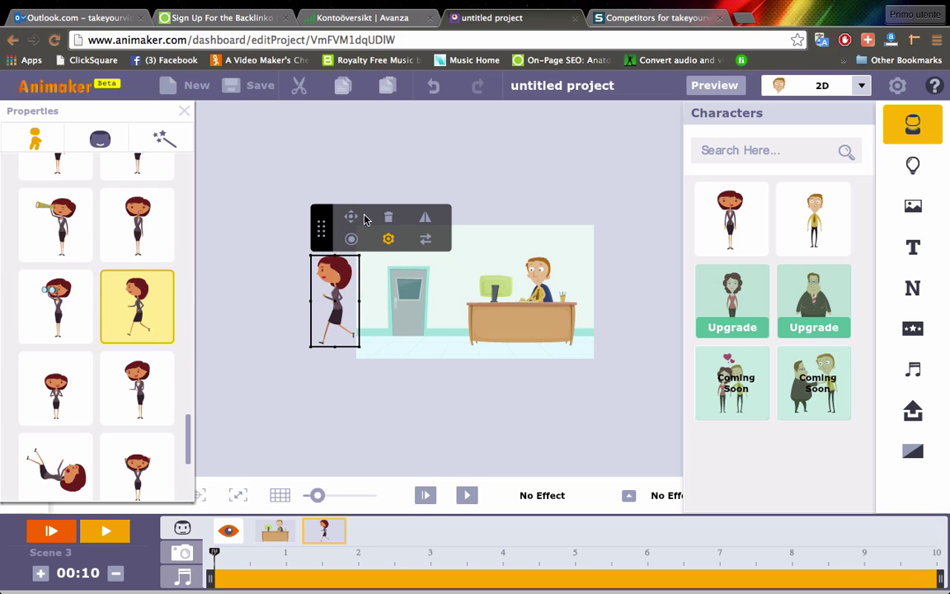
pyautogui.moveTo(334, 271); pyautogui.dragTo(316, 275)
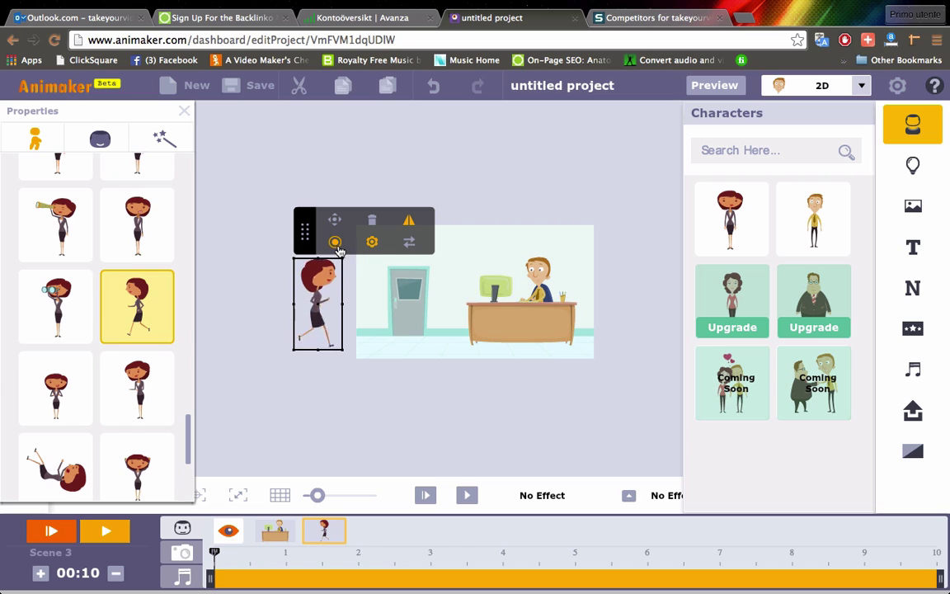
# Step: Record a MultiMove path walking the woman from the left edge to the desk
pyautogui.click(335, 242)
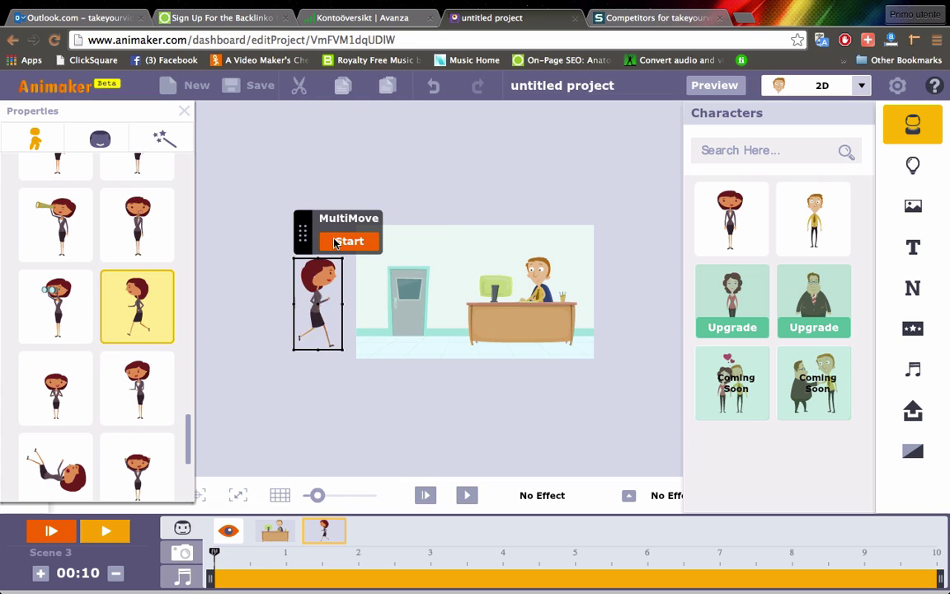
pyautogui.click(335, 242)
pyautogui.moveTo(324, 279); pyautogui.dragTo(451, 275)
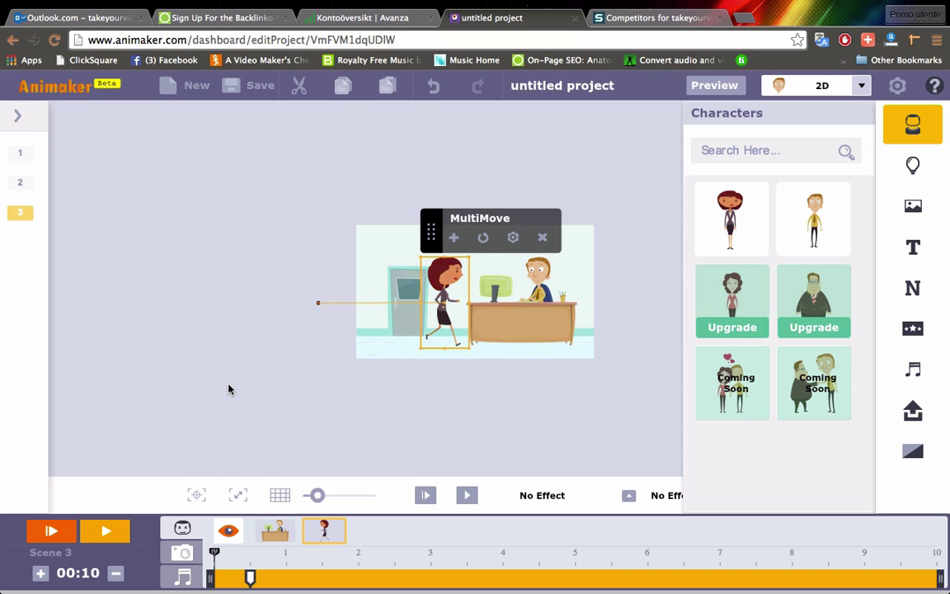
pyautogui.moveTo(250, 577)
pyautogui.mouseDown()
pyautogui.moveTo(274, 577)
pyautogui.moveTo(252, 580)
pyautogui.mouseUp()
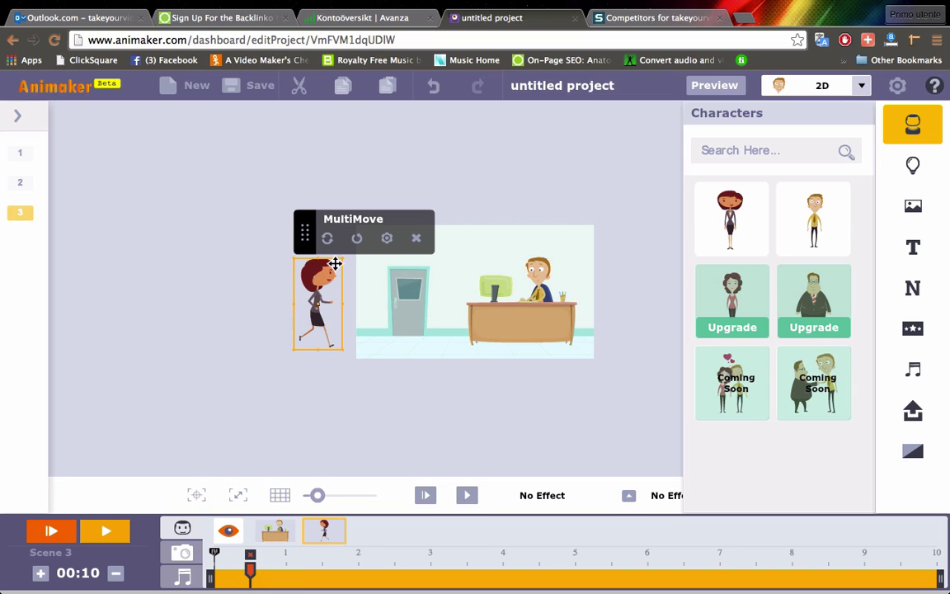
pyautogui.moveTo(323, 274); pyautogui.dragTo(453, 273)
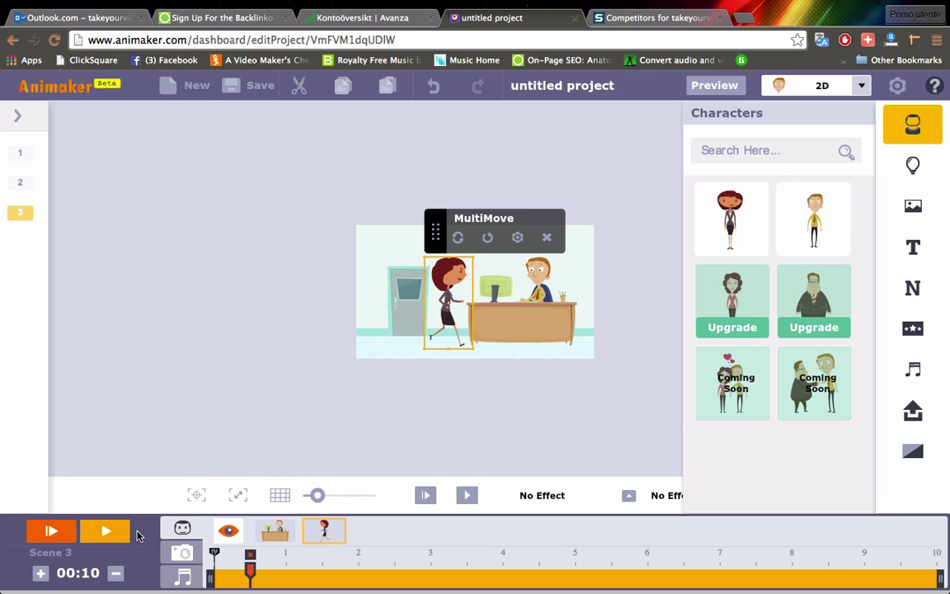
# Step: Preview Scene 3, then stretch the woman's walk to end around 2.5 seconds
pyautogui.click(107, 532)
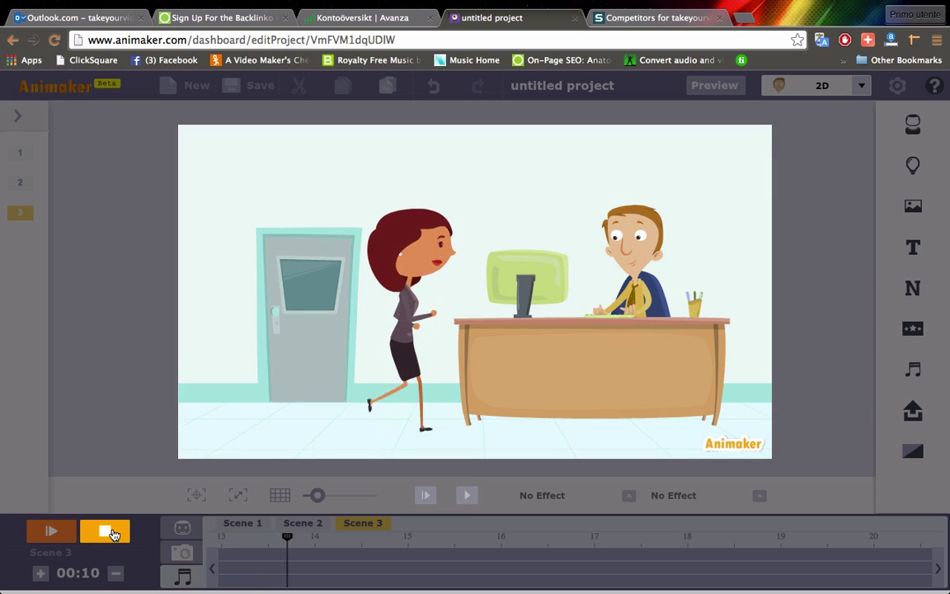
pyautogui.click(110, 532)
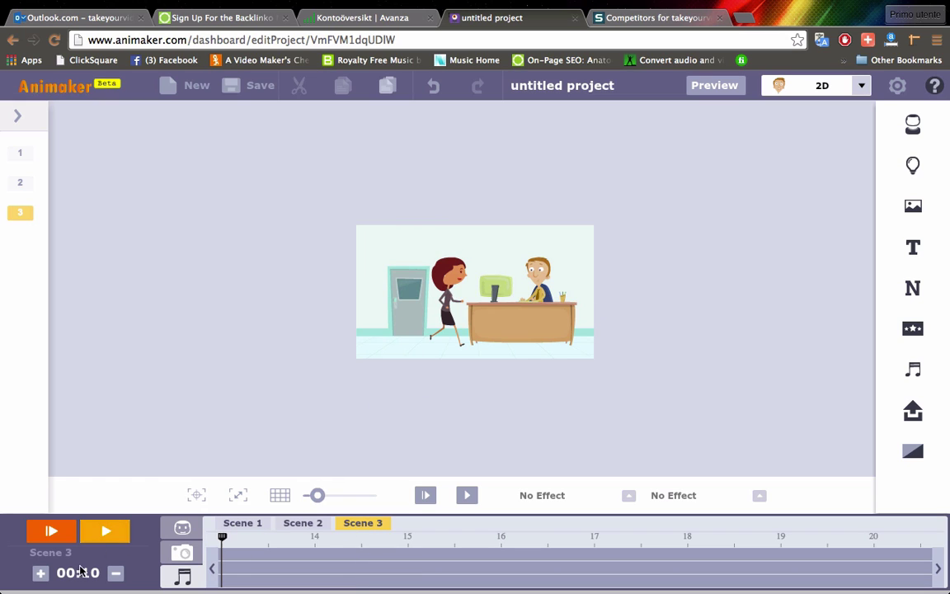
pyautogui.click(192, 552)
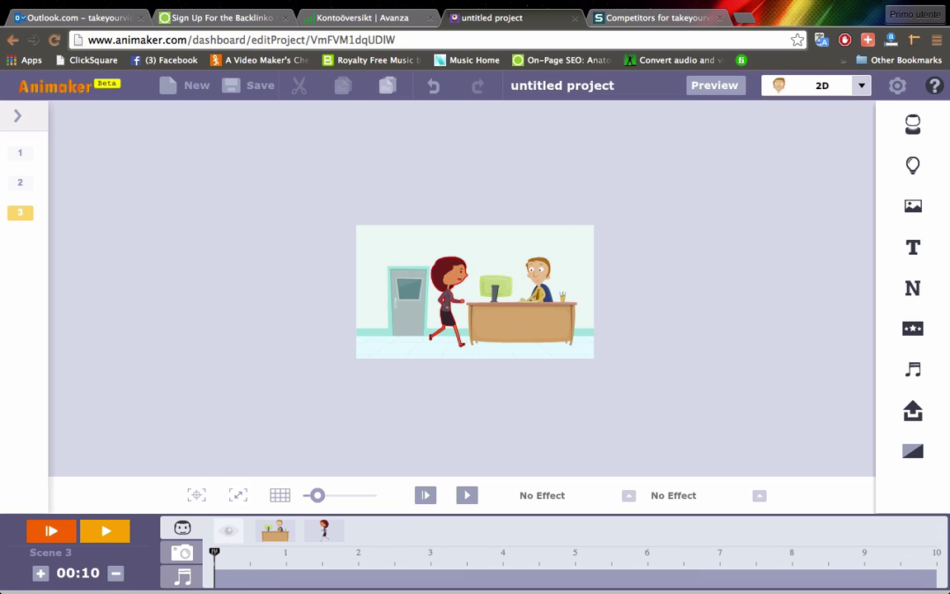
pyautogui.click(431, 344)
pyautogui.moveTo(252, 580); pyautogui.dragTo(395, 559)
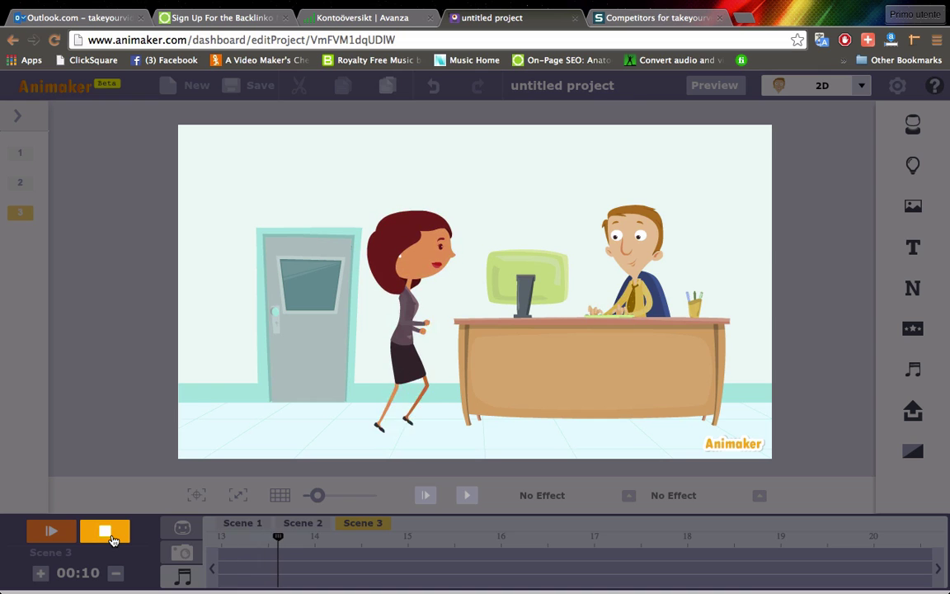
pyautogui.click(111, 537)
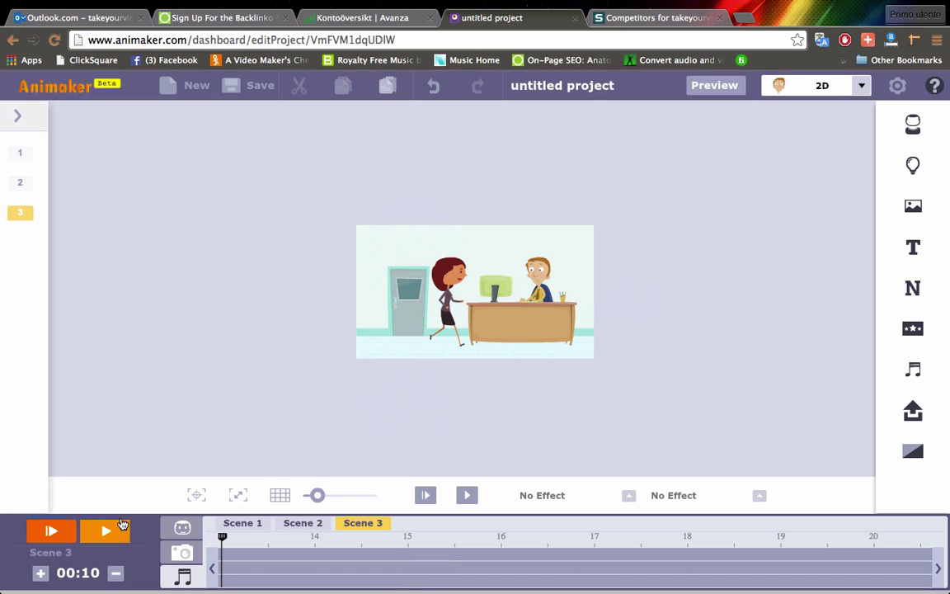
# Step: Clear the woman's old walk and place her outside Scene 3's left edge
pyautogui.click(418, 282)
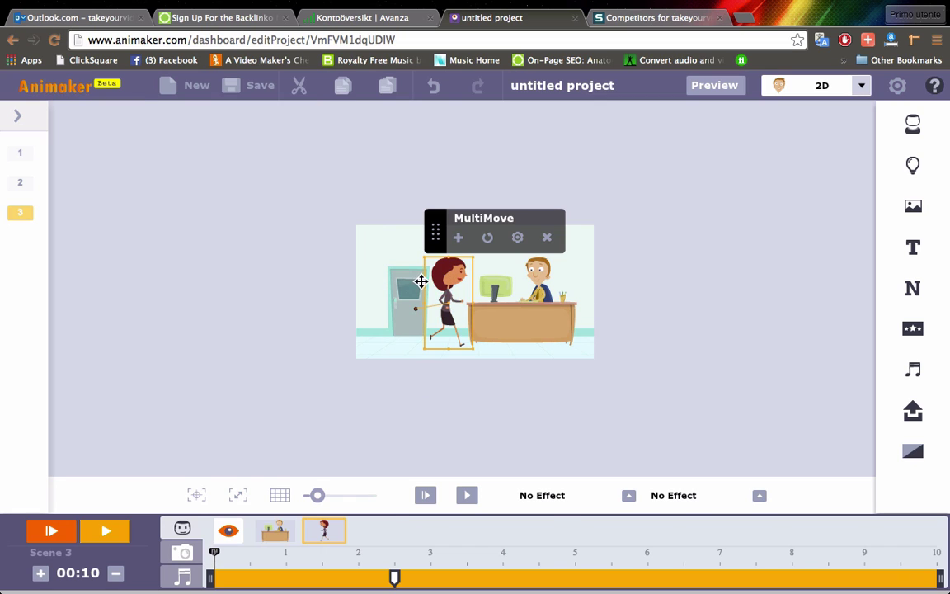
pyautogui.moveTo(446, 280); pyautogui.dragTo(285, 287)
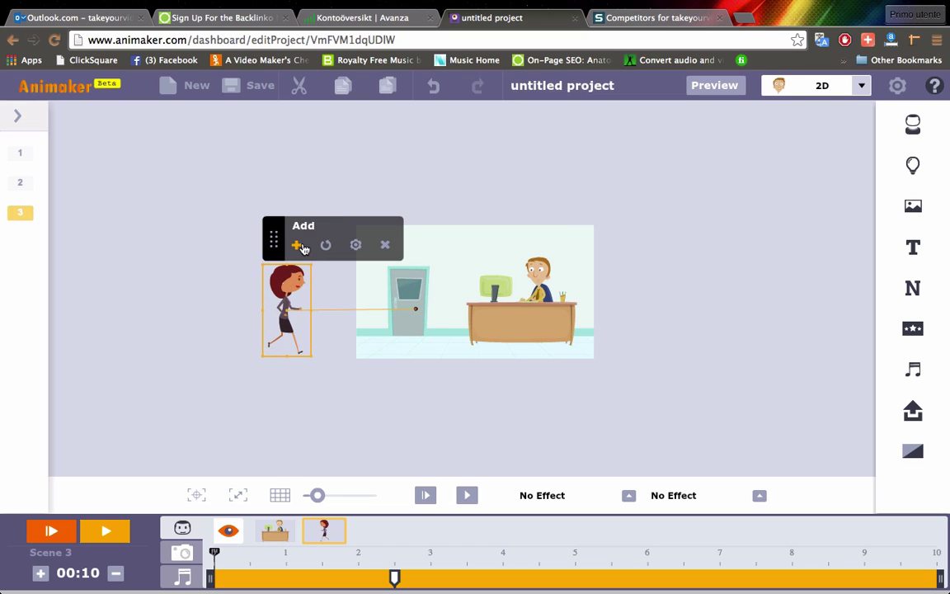
pyautogui.click(417, 312)
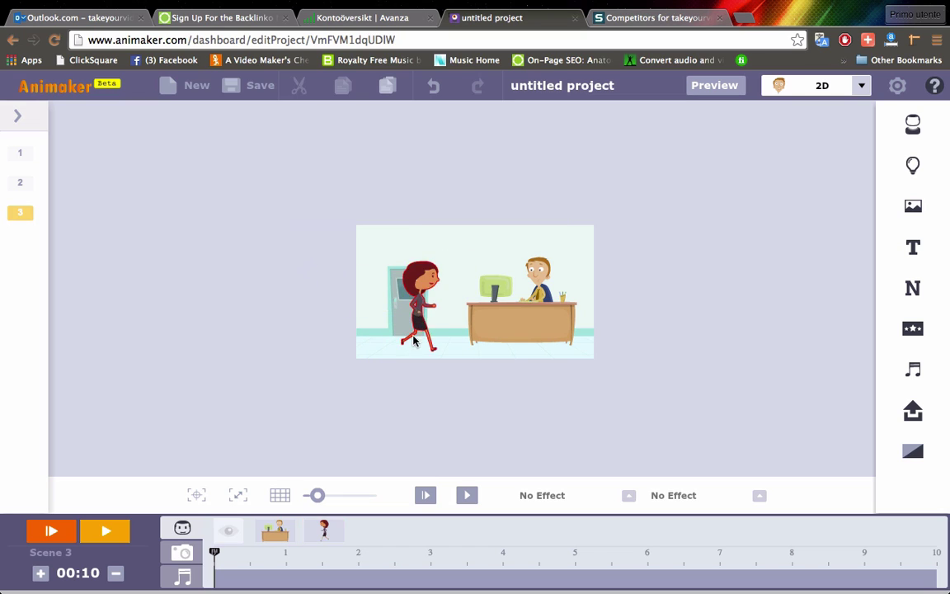
pyautogui.click(421, 289)
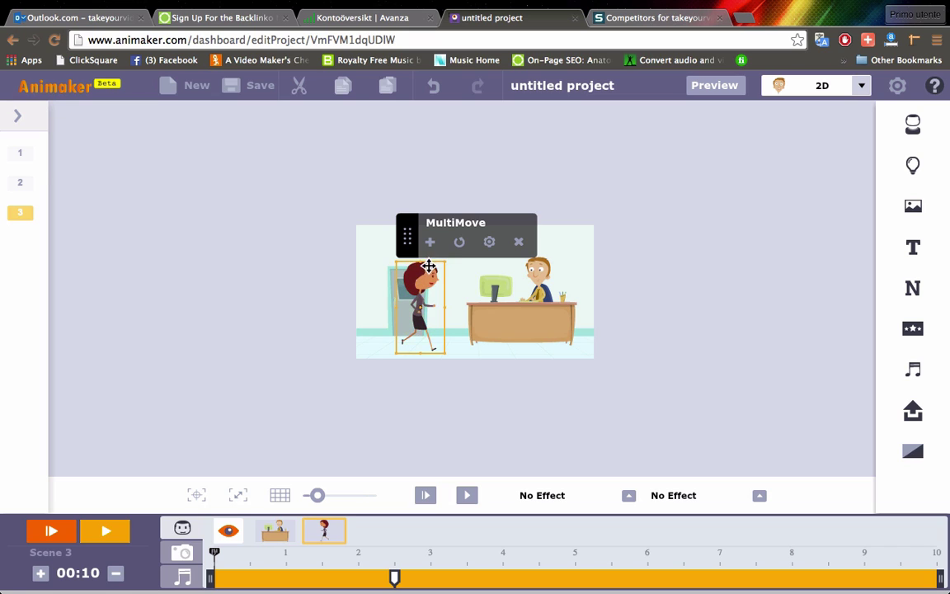
pyautogui.click(458, 239)
pyautogui.moveTo(428, 284); pyautogui.dragTo(304, 283)
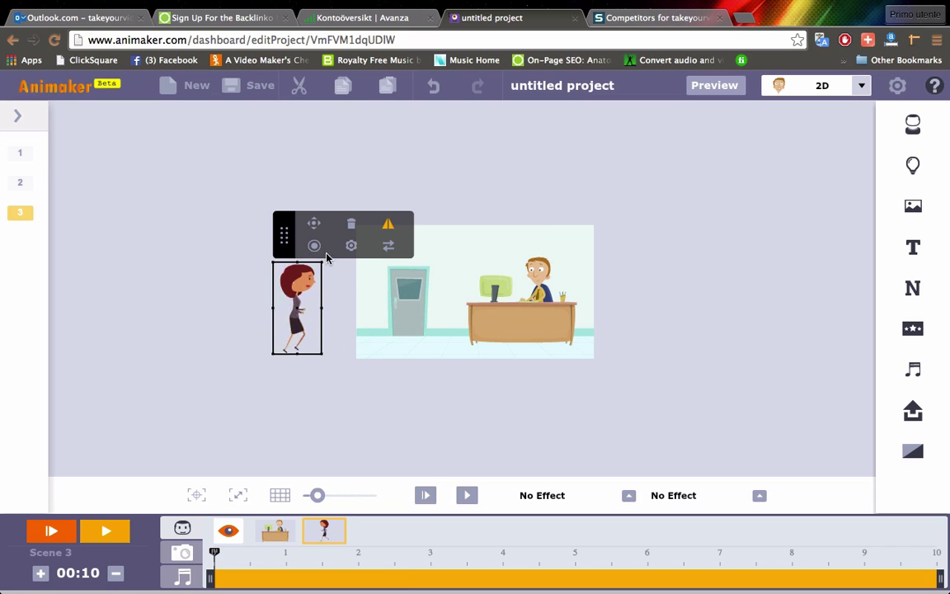
# Step: Record a new MultiMove path walking the woman from off-stage to the desk
pyautogui.click(314, 224)
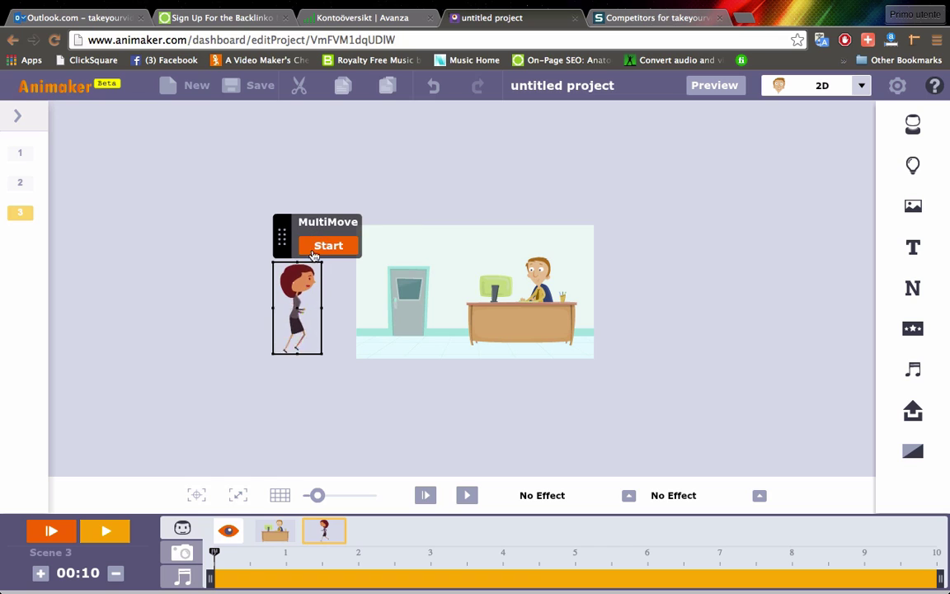
pyautogui.click(327, 246)
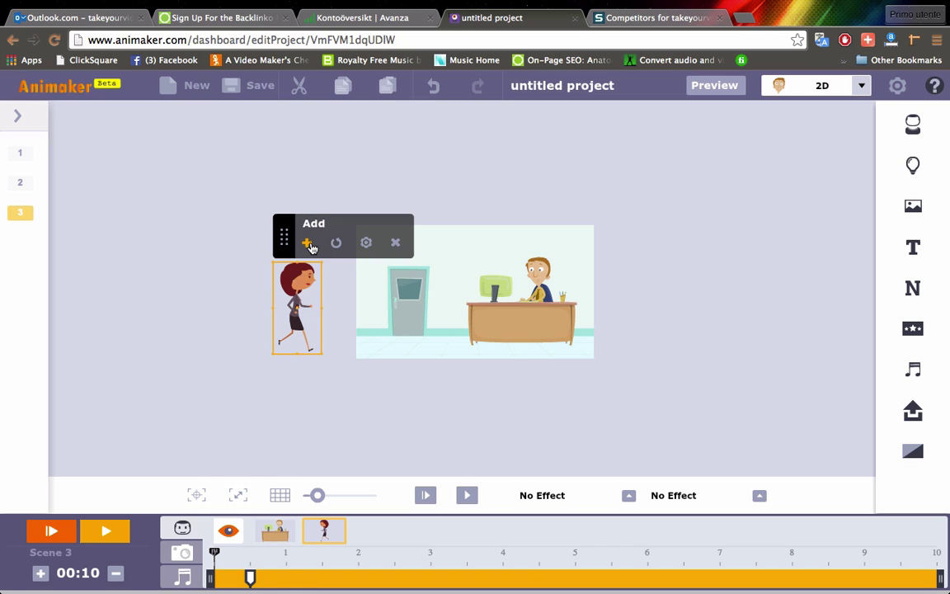
pyautogui.click(307, 242)
pyautogui.moveTo(309, 268); pyautogui.dragTo(448, 269)
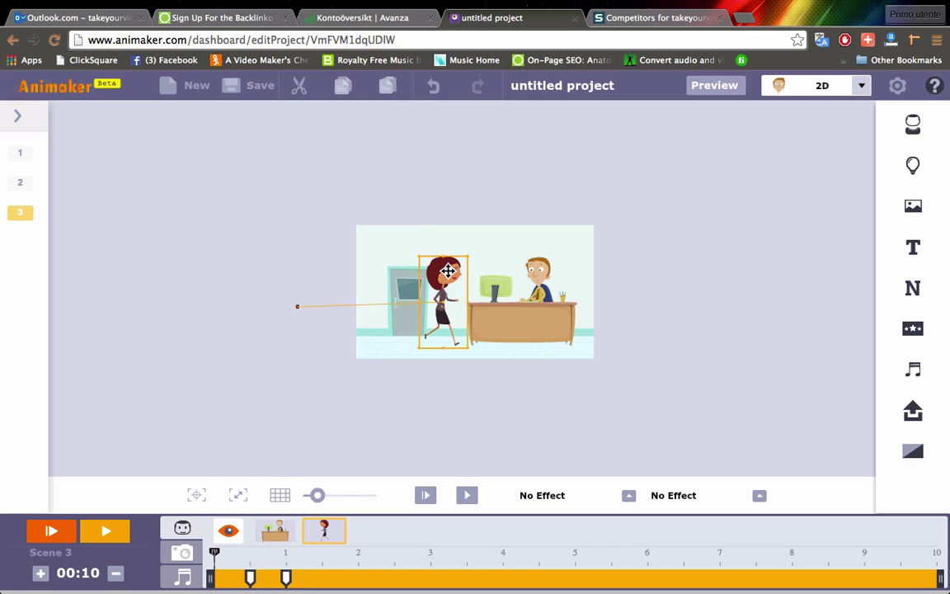
pyautogui.click(456, 239)
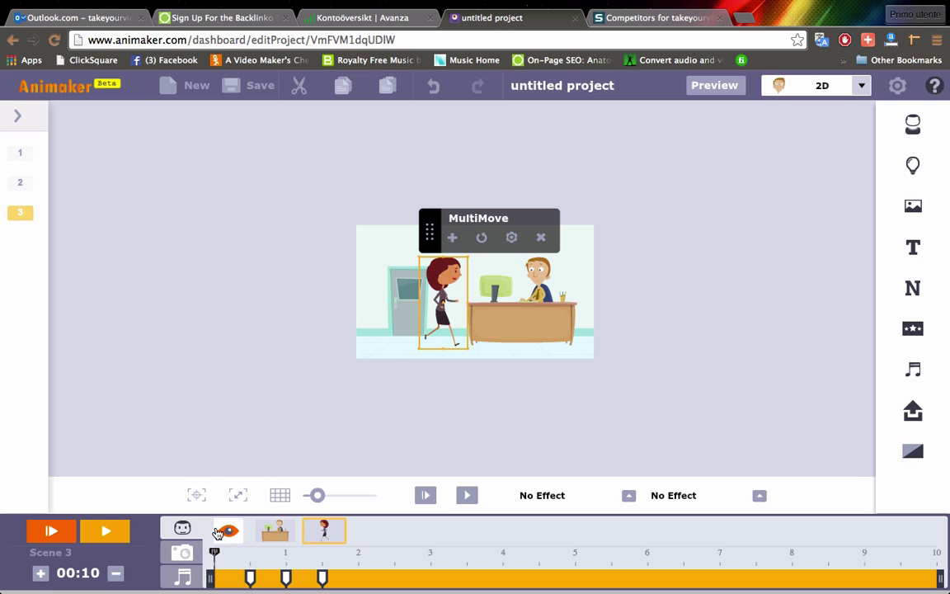
# Step: Retime the walk keyframes to about 2.5 and 5 seconds and preview Scene 3
pyautogui.moveTo(323, 573); pyautogui.dragTo(481, 573)
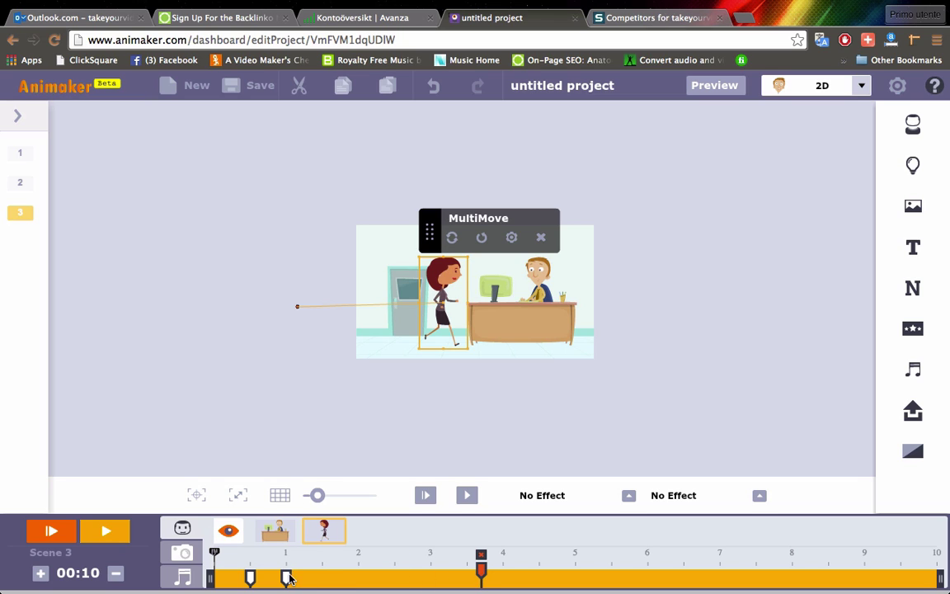
pyautogui.moveTo(289, 579); pyautogui.dragTo(359, 576)
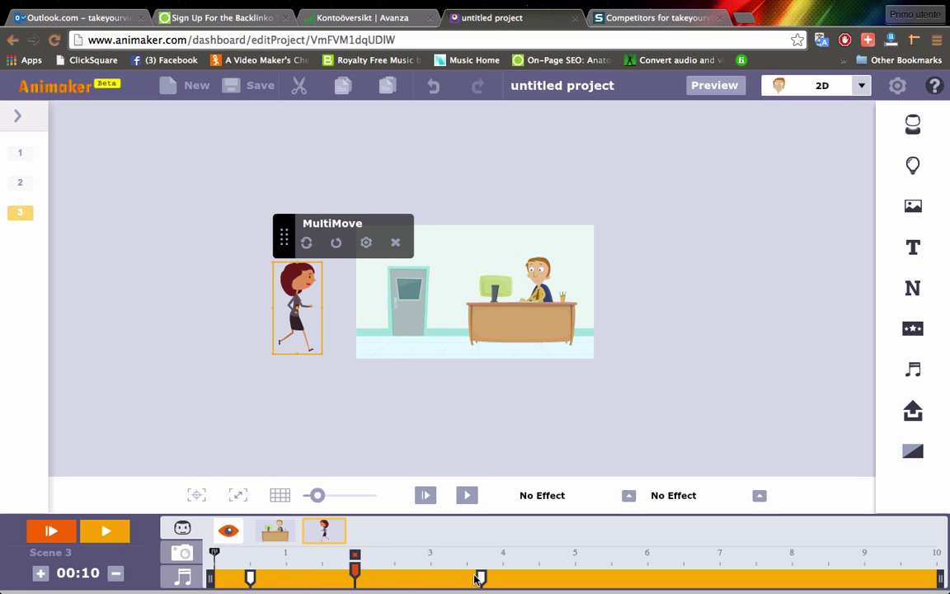
pyautogui.moveTo(478, 577); pyautogui.dragTo(573, 573)
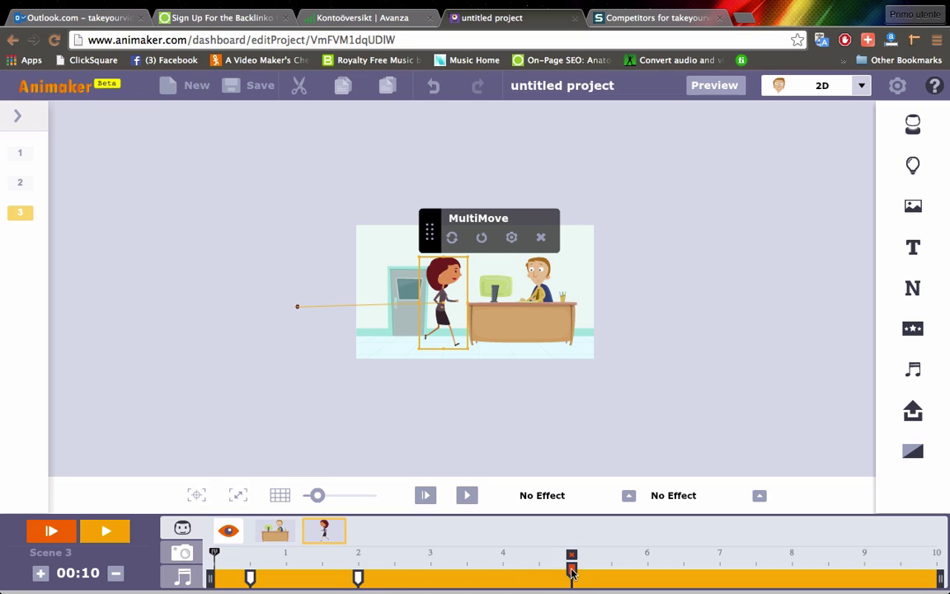
pyautogui.click(356, 577)
pyautogui.click(395, 567)
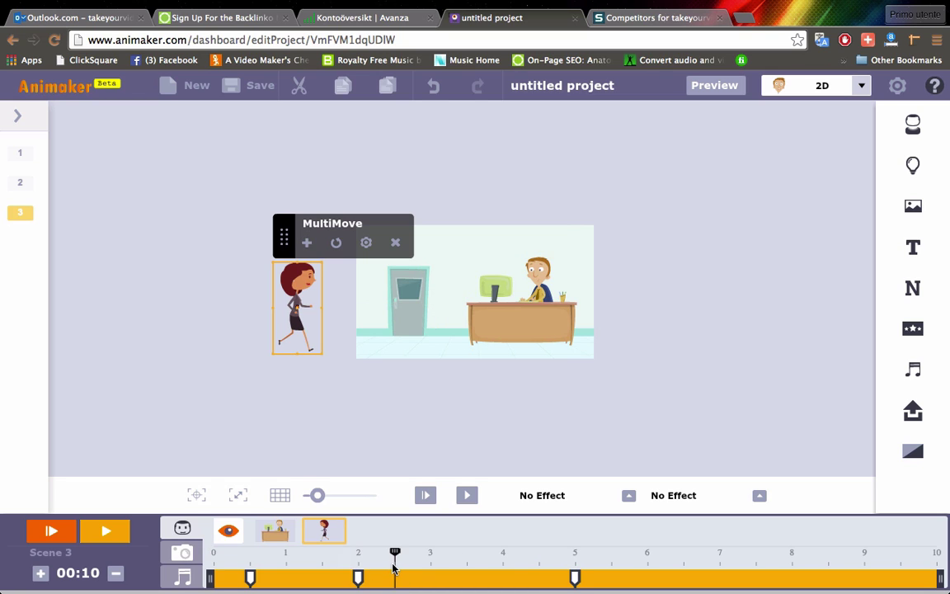
pyautogui.moveTo(362, 578)
pyautogui.mouseDown()
pyautogui.moveTo(410, 579)
pyautogui.moveTo(394, 575)
pyautogui.mouseUp()
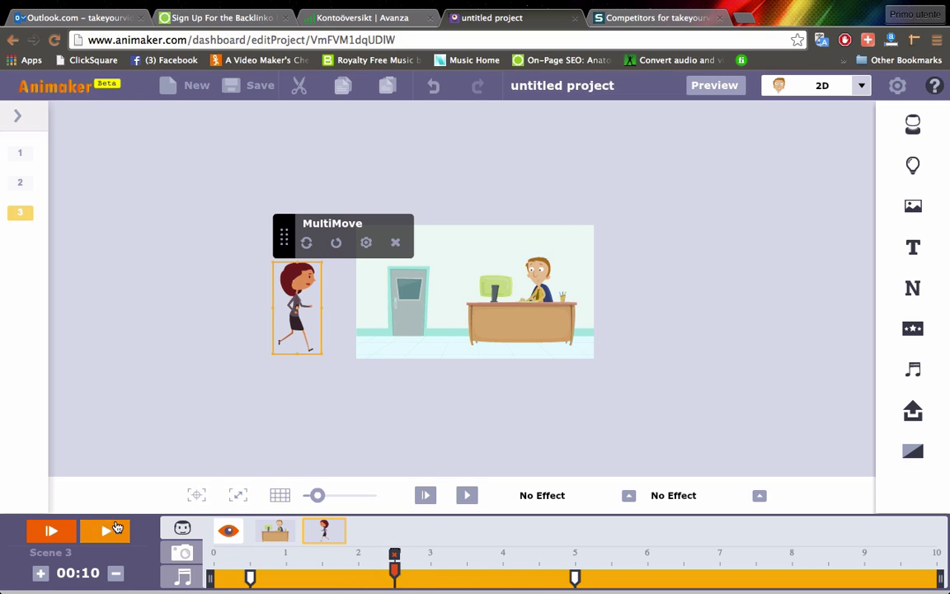
pyautogui.click(106, 527)
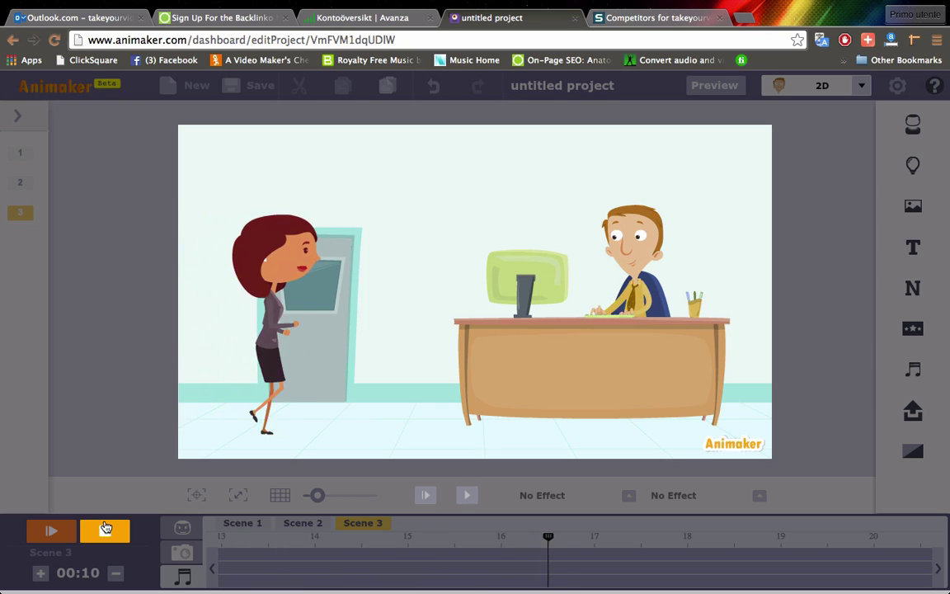
pyautogui.click(100, 533)
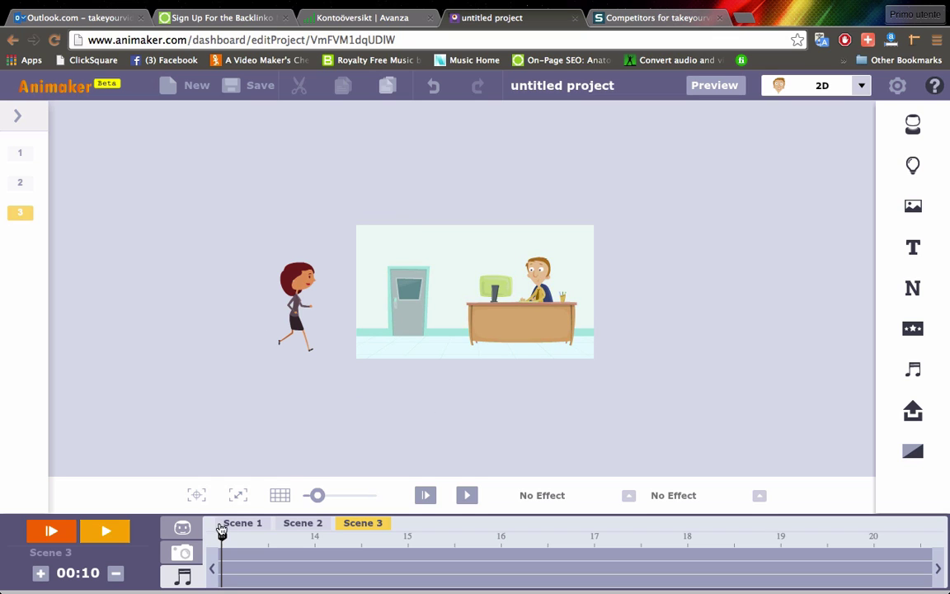
# Step: Give the desk man the Happy half-side pose at his 4-second keyframe
pyautogui.click(537, 278)
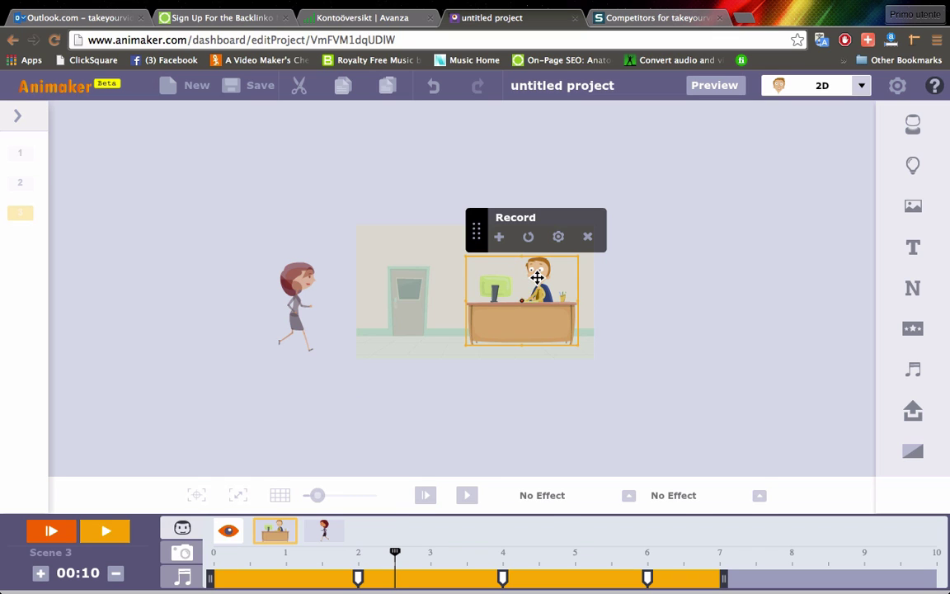
pyautogui.click(504, 575)
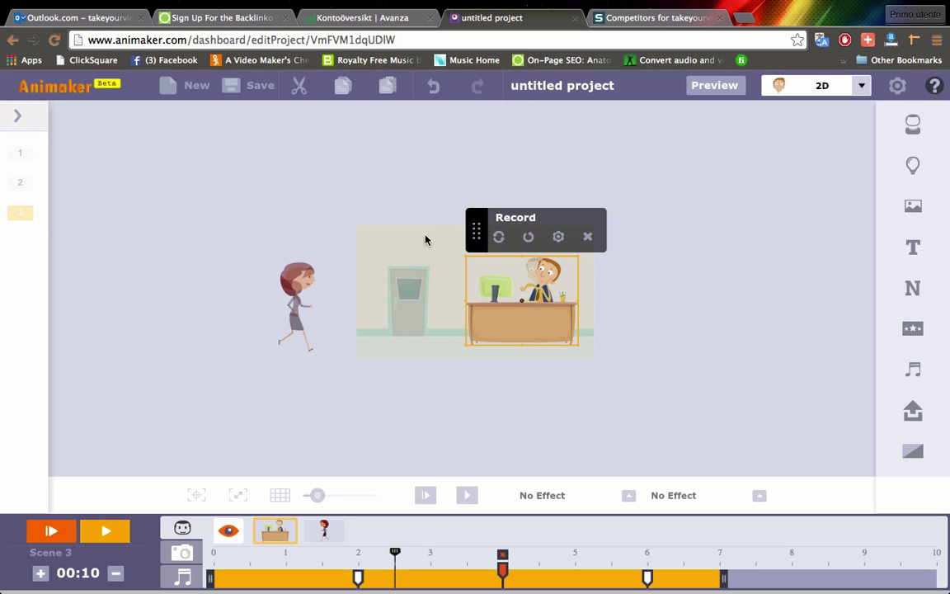
pyautogui.click(558, 237)
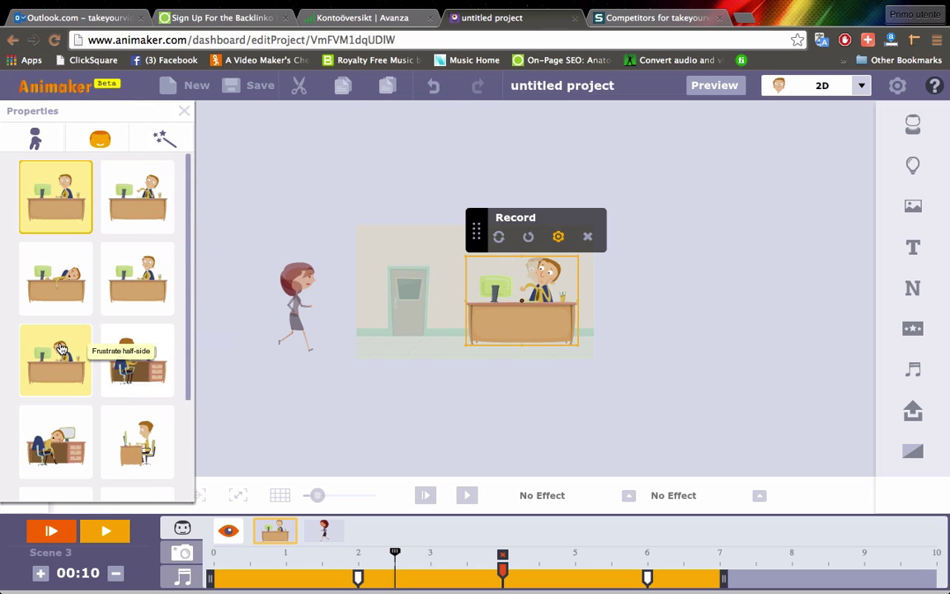
pyautogui.moveTo(188, 375); pyautogui.dragTo(187, 488)
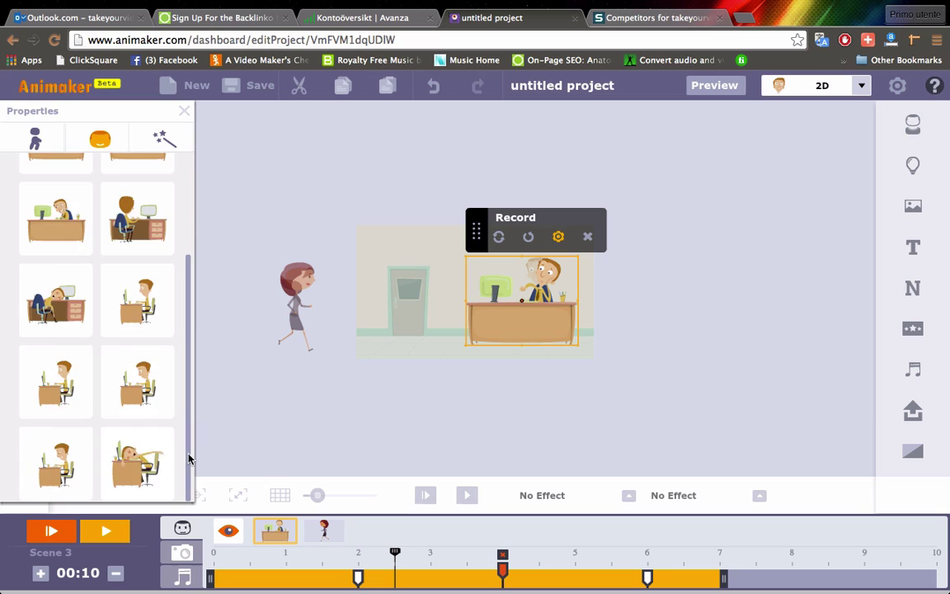
pyautogui.scroll(5, 188, 460)
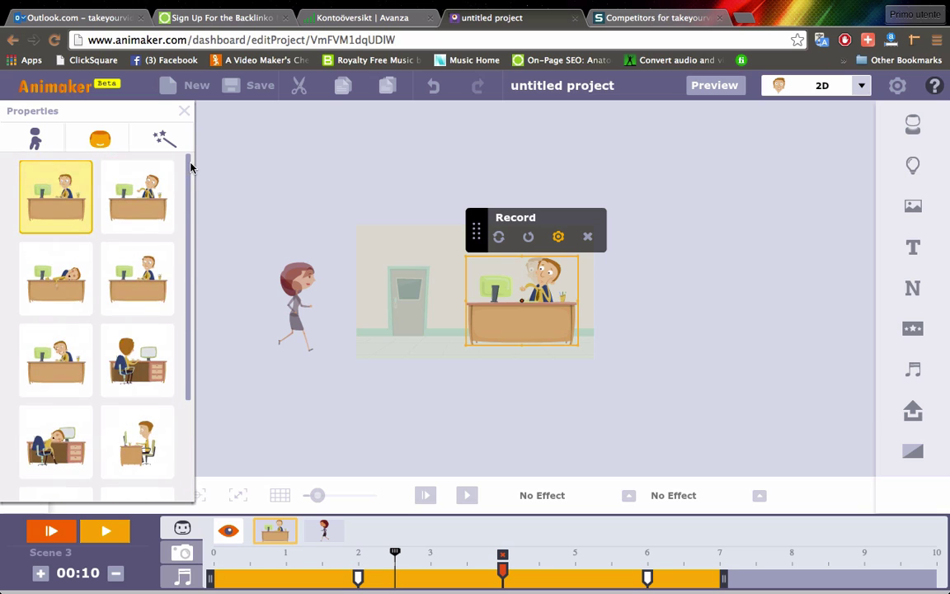
pyautogui.click(140, 280)
pyautogui.click(271, 411)
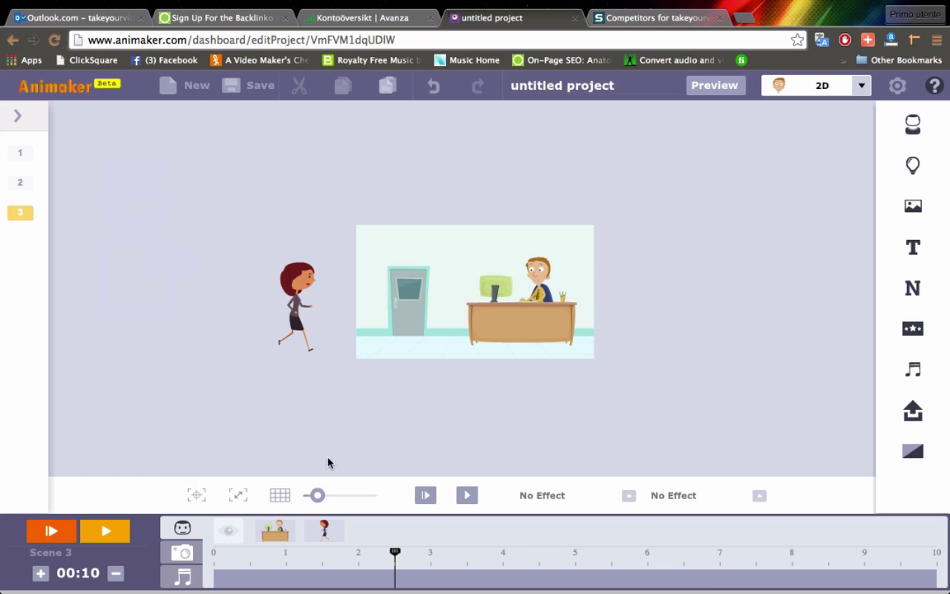
# Step: Reapply the Happy pose at the 4-second keyframe and play Scene 3
pyautogui.click(521, 306)
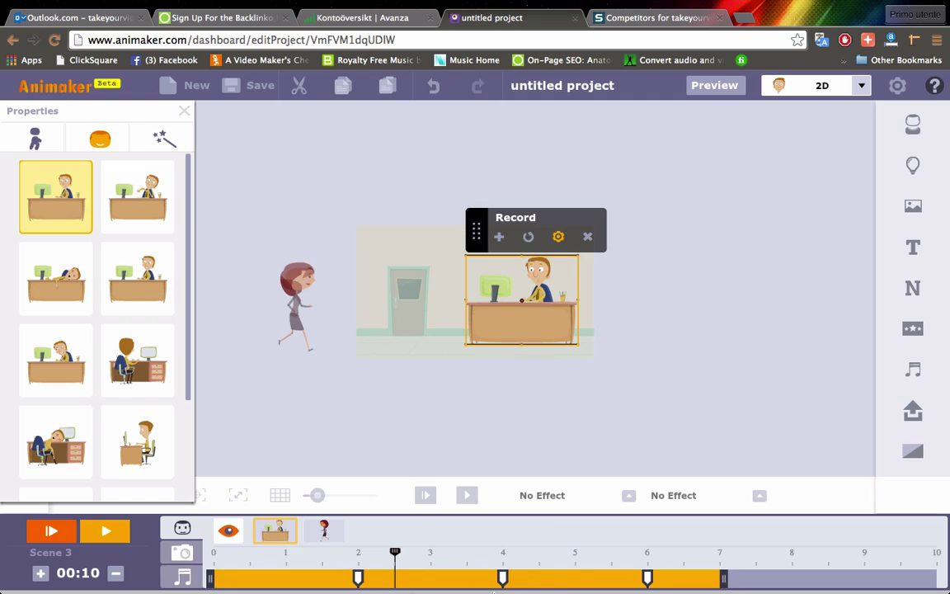
pyautogui.click(503, 575)
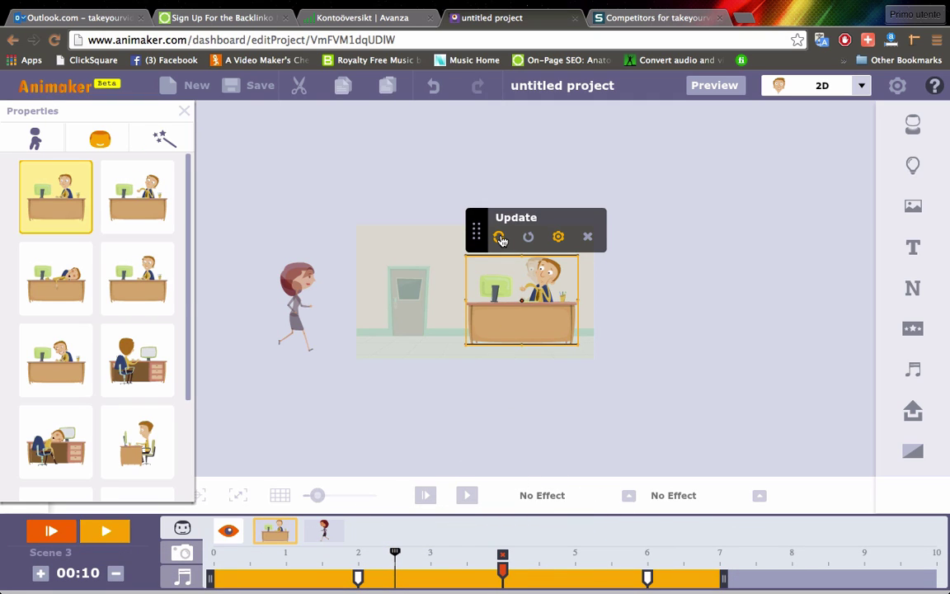
pyautogui.click(153, 274)
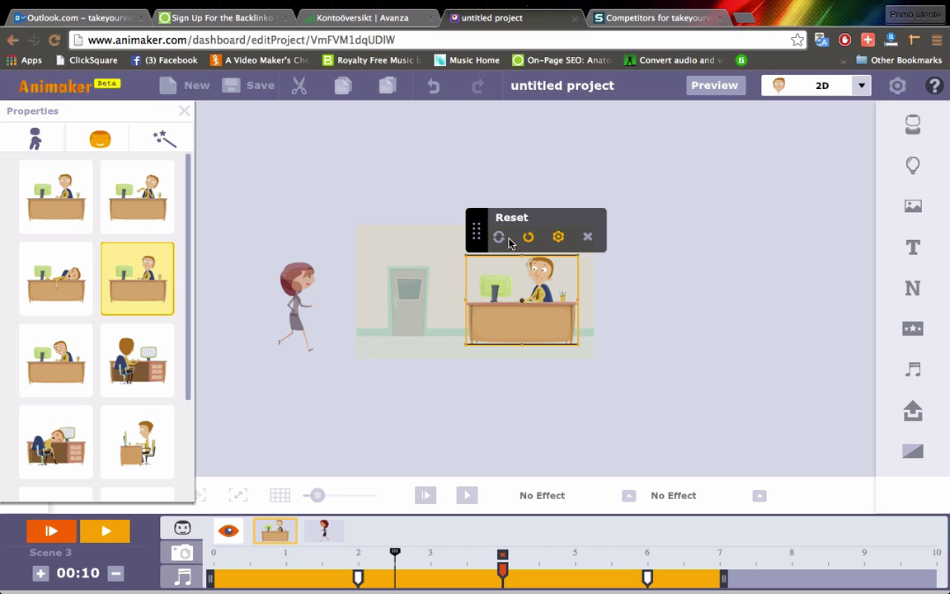
pyautogui.click(323, 201)
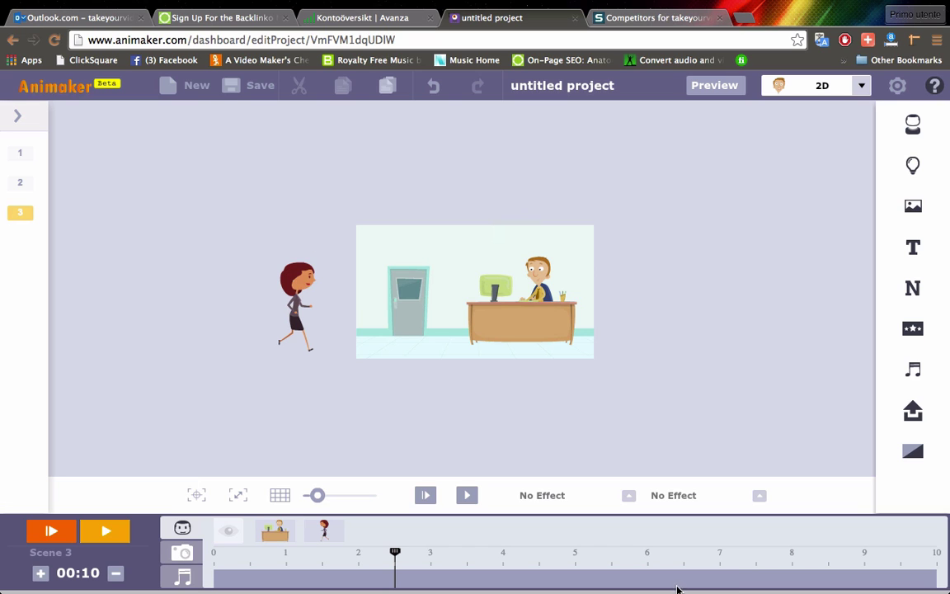
pyautogui.click(111, 532)
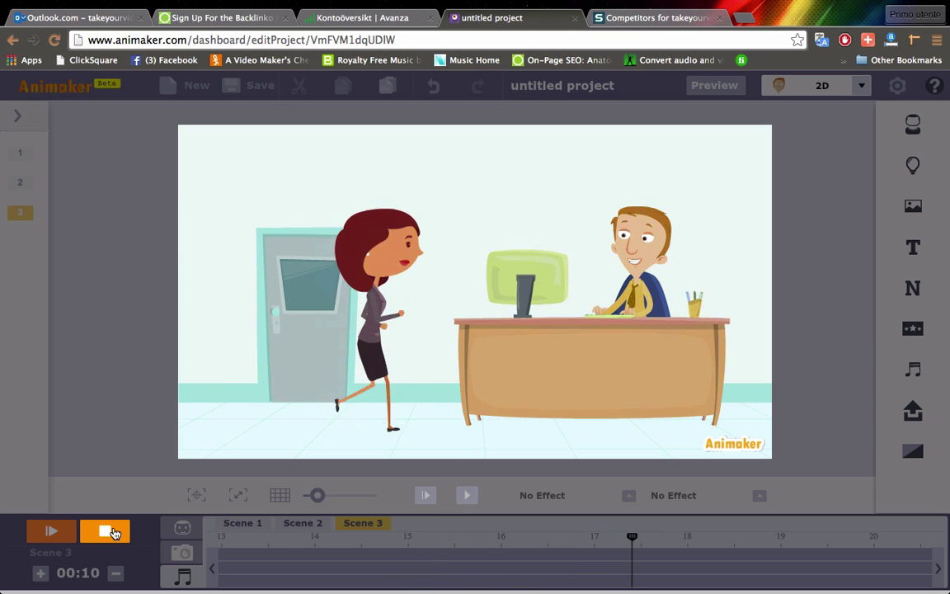
# Step: Stop the Scene 3 preview once playback finishes
pyautogui.click(103, 533)
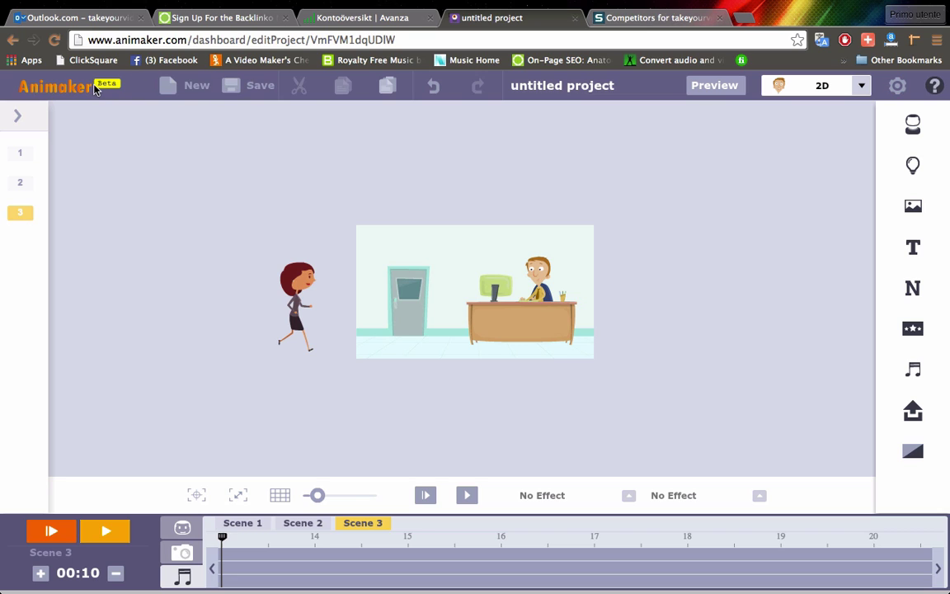
pyautogui.click(899, 92)
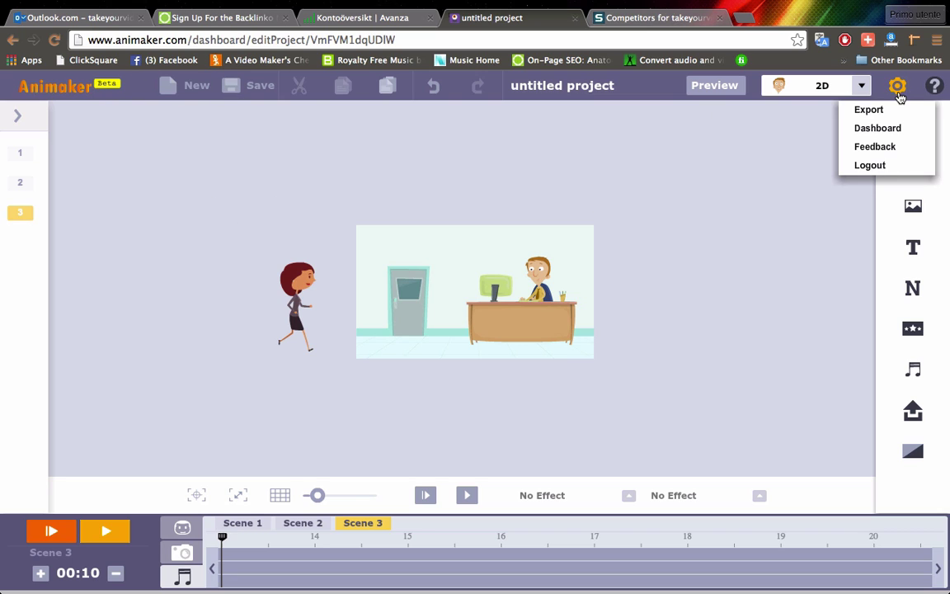
pyautogui.click(876, 128)
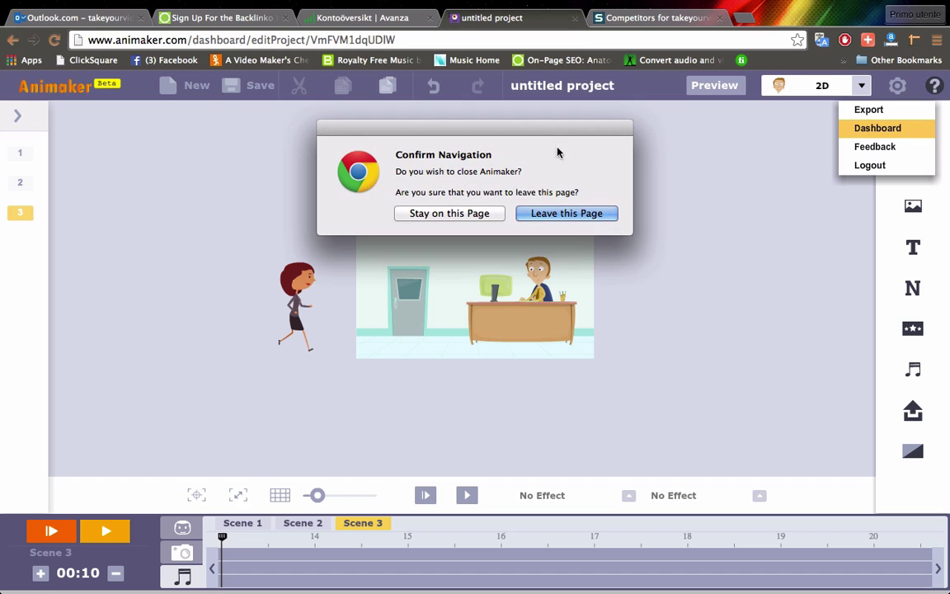
pyautogui.click(558, 211)
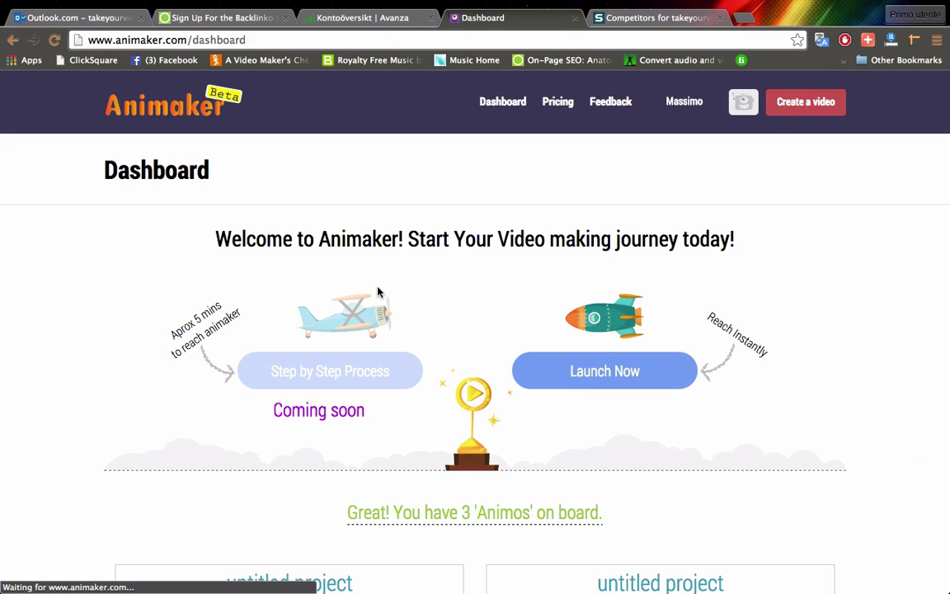
pyautogui.scroll(-10, 378, 290)
pyautogui.scroll(-10, 378, 291)
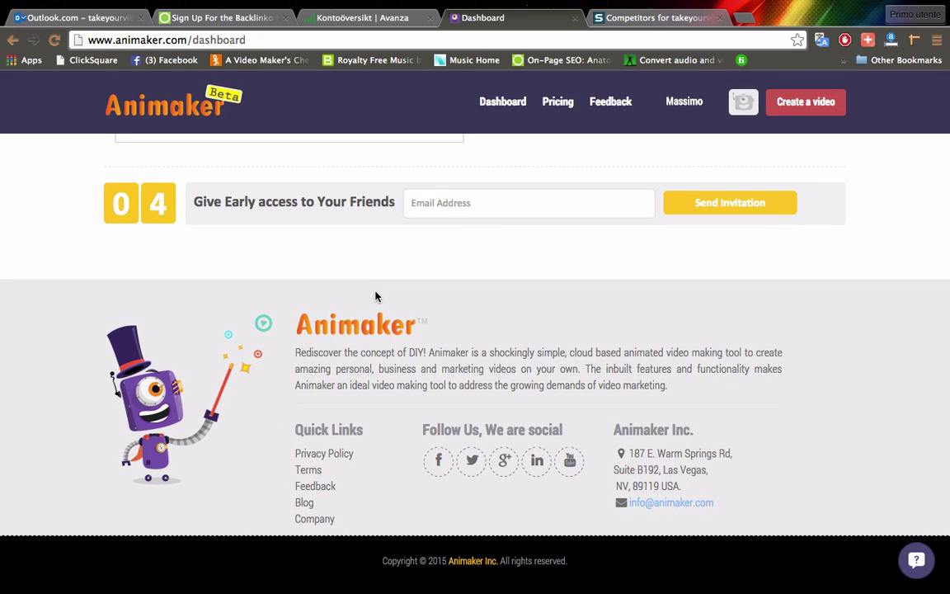
pyautogui.scroll(10, 493, 345)
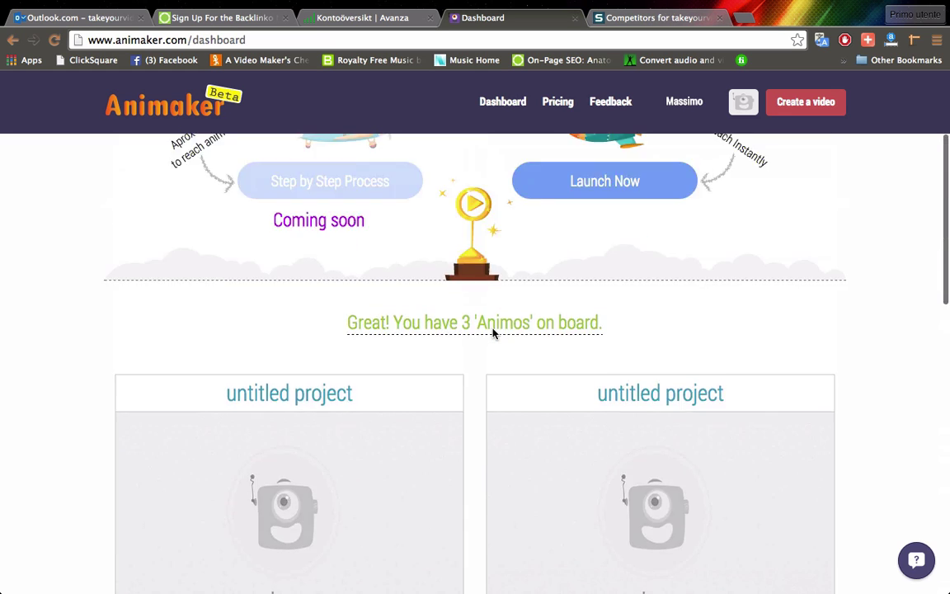
pyautogui.scroll(3, 492, 333)
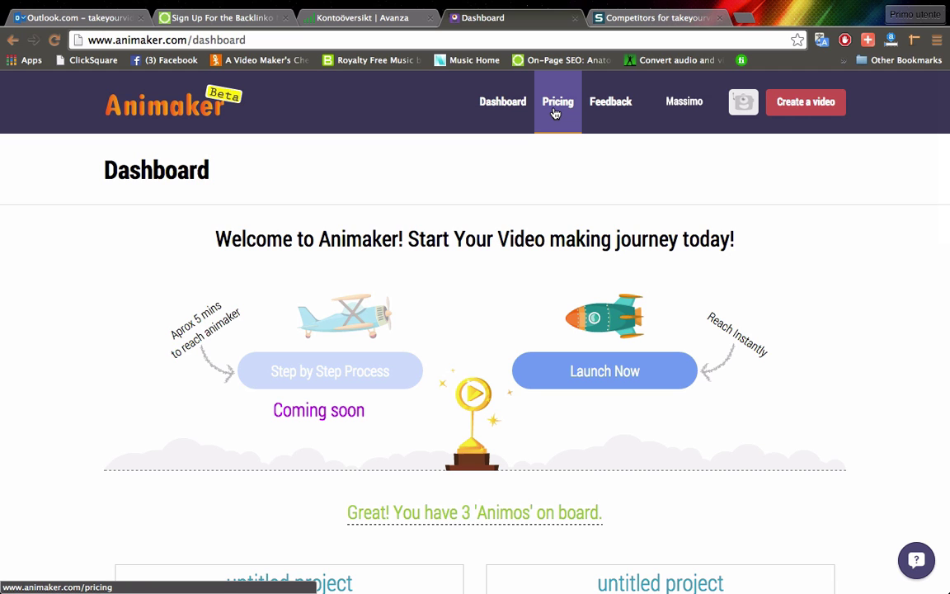
# Step: Browse the Pricing page comparing the Free, $9, $19 and $39 plans
pyautogui.click(556, 113)
pyautogui.scroll(-1, 229, 290)
pyautogui.scroll(-2, 230, 279)
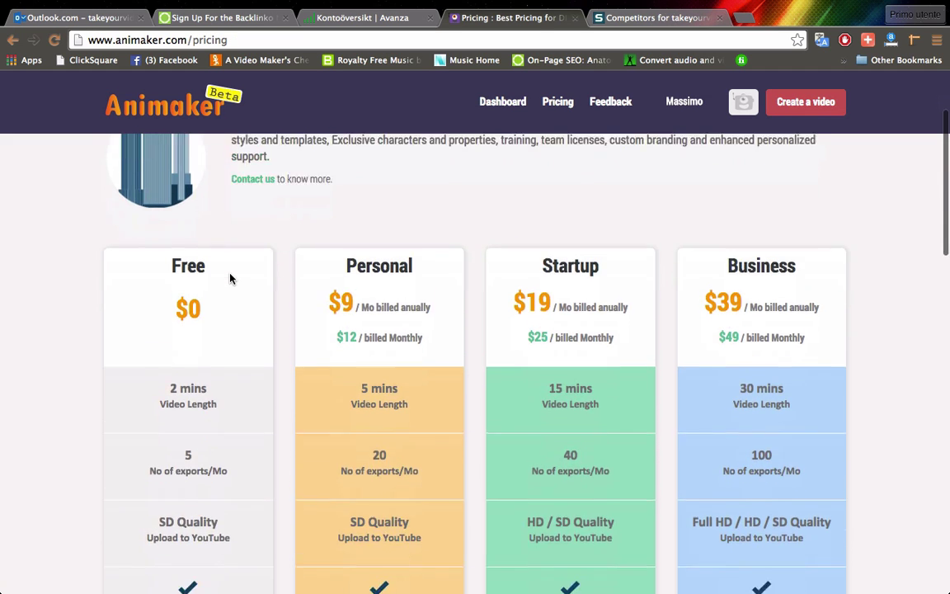
pyautogui.scroll(-2, 230, 277)
pyautogui.scroll(-1, 229, 283)
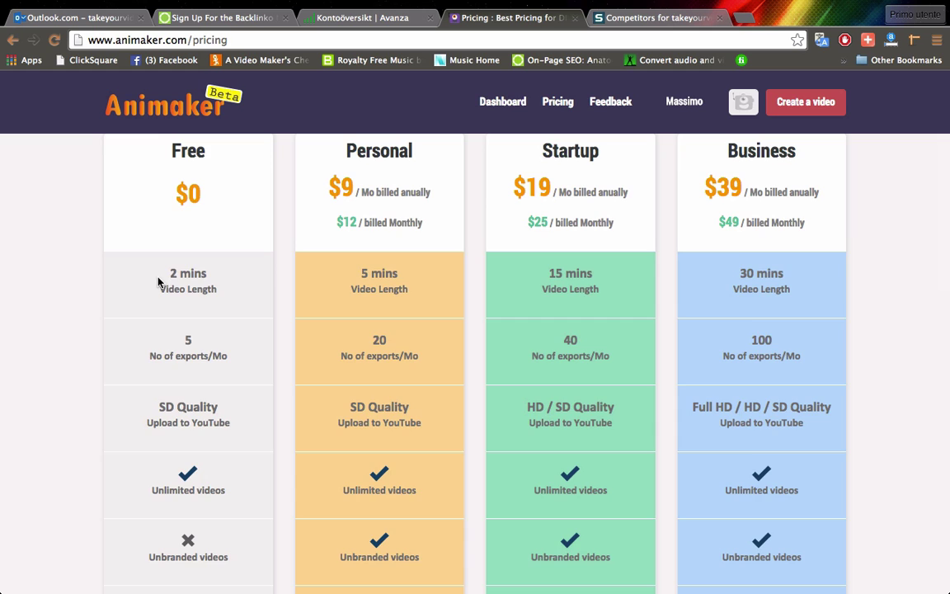
pyautogui.scroll(-1, 159, 282)
pyautogui.scroll(-2, 178, 277)
pyautogui.scroll(-2, 188, 289)
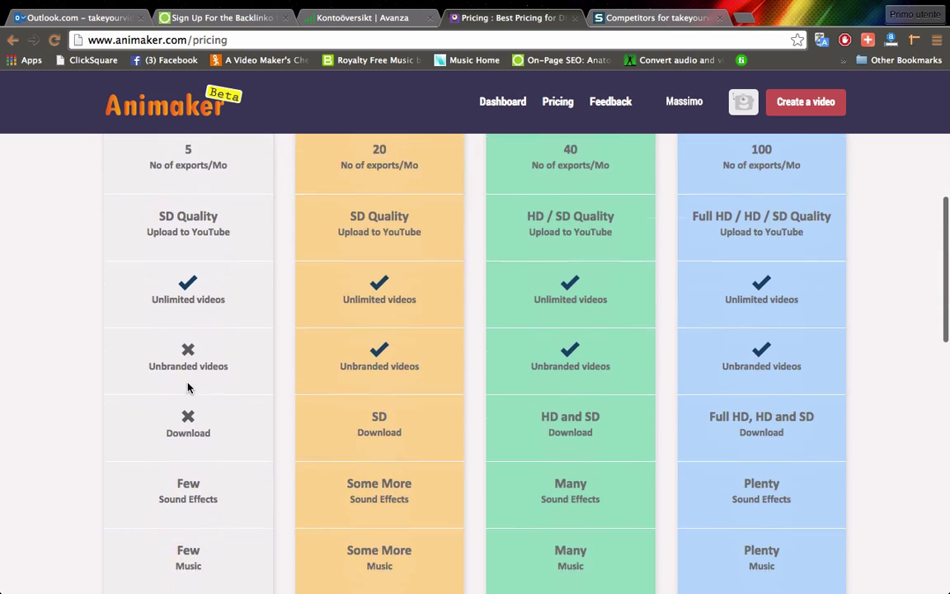
pyautogui.scroll(-2, 189, 386)
pyautogui.scroll(-3, 189, 379)
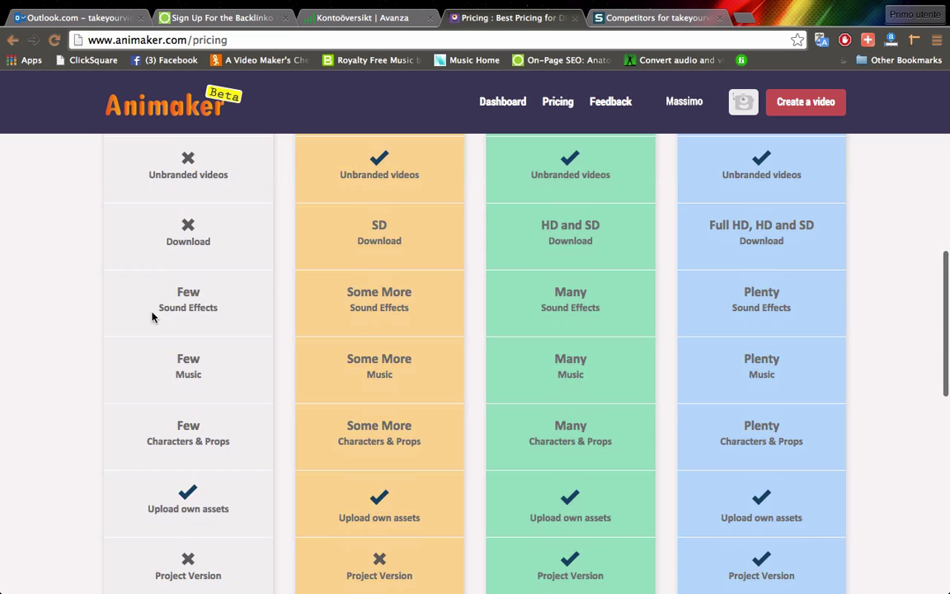
pyautogui.scroll(-2, 188, 335)
pyautogui.scroll(15, 228, 301)
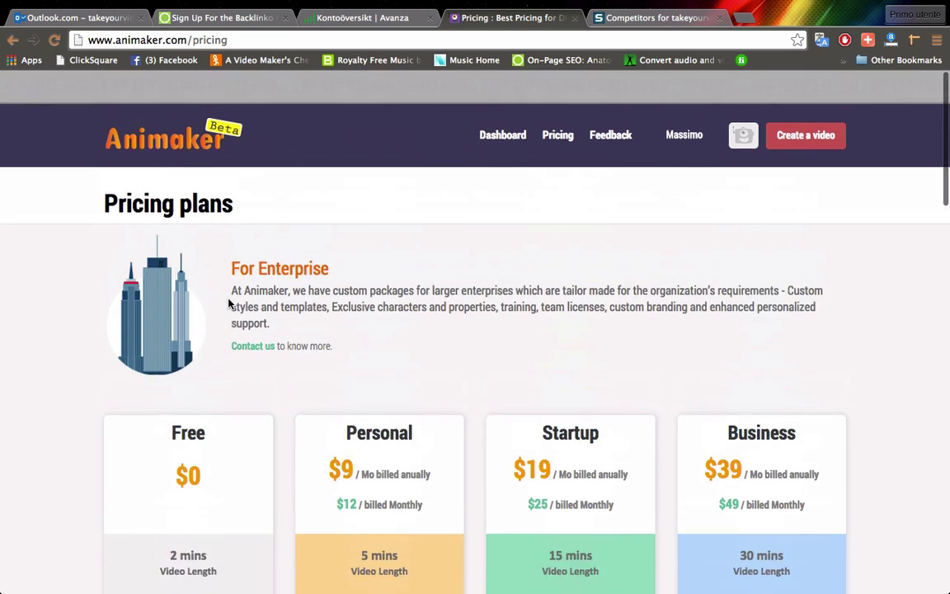
pyautogui.scroll(-2, 541, 306)
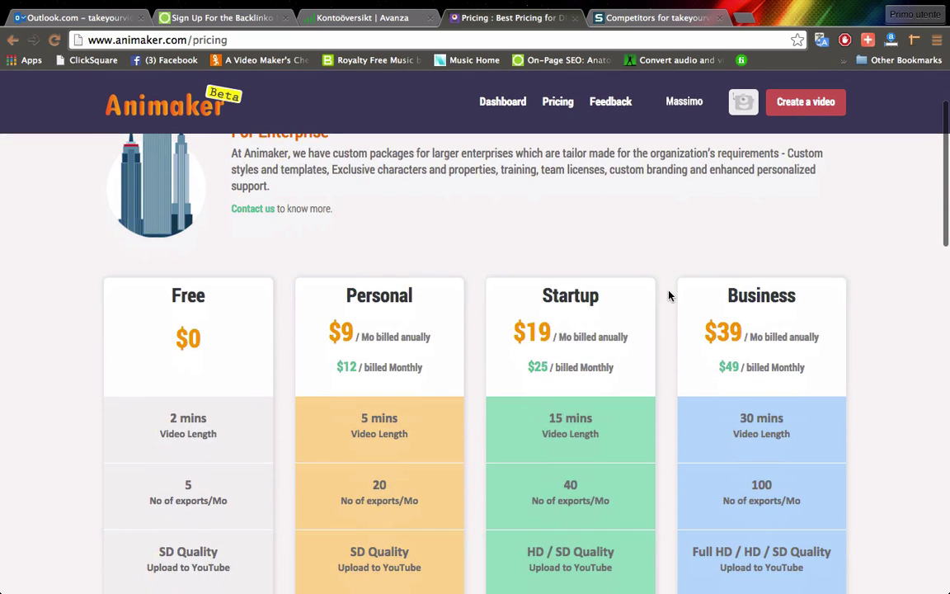
pyautogui.scroll(-3, 551, 252)
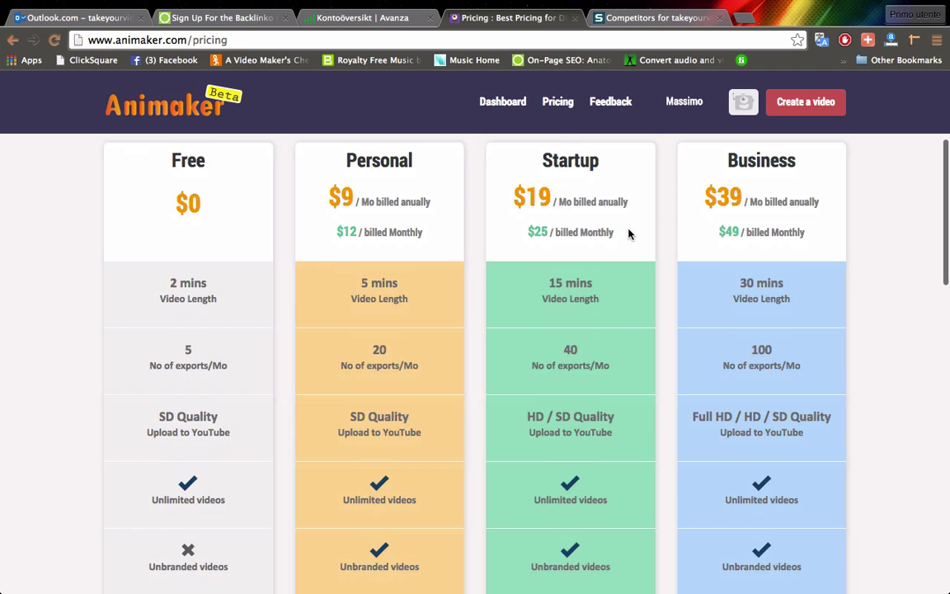
pyautogui.scroll(-1, 554, 224)
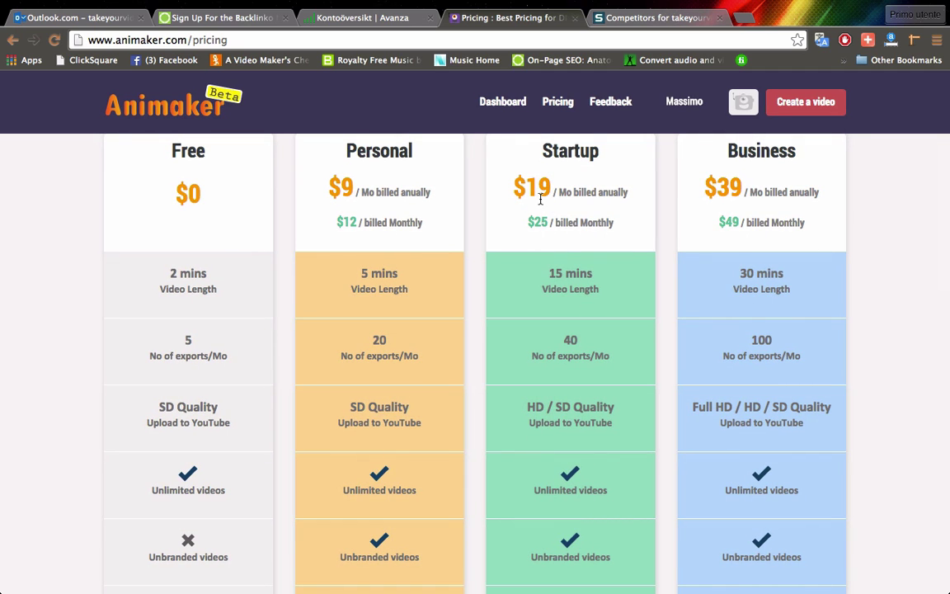
pyautogui.scroll(-1, 540, 198)
pyautogui.scroll(1, 540, 198)
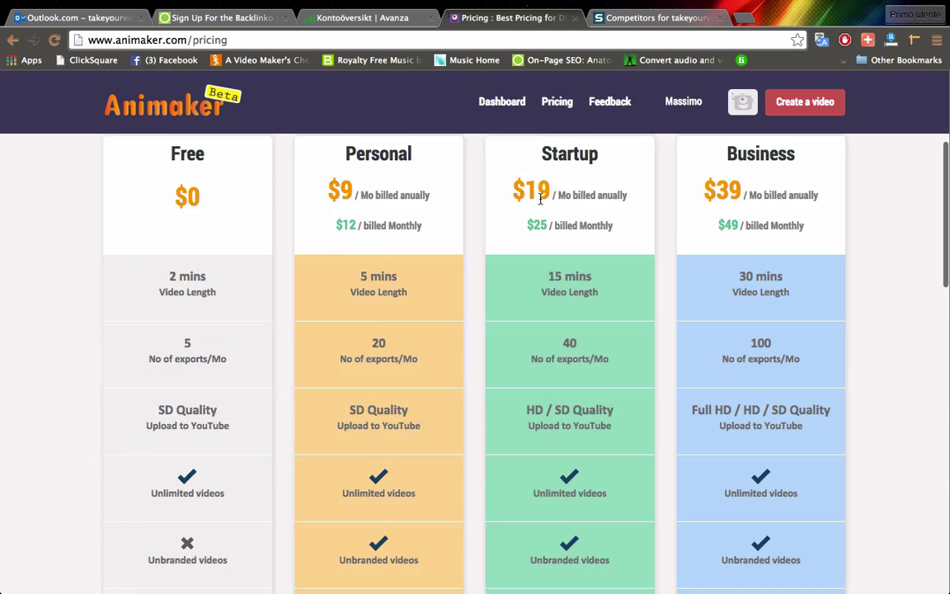
pyautogui.scroll(-1, 540, 198)
pyautogui.scroll(-1, 540, 198)
pyautogui.scroll(-2, 540, 198)
pyautogui.scroll(-4, 540, 198)
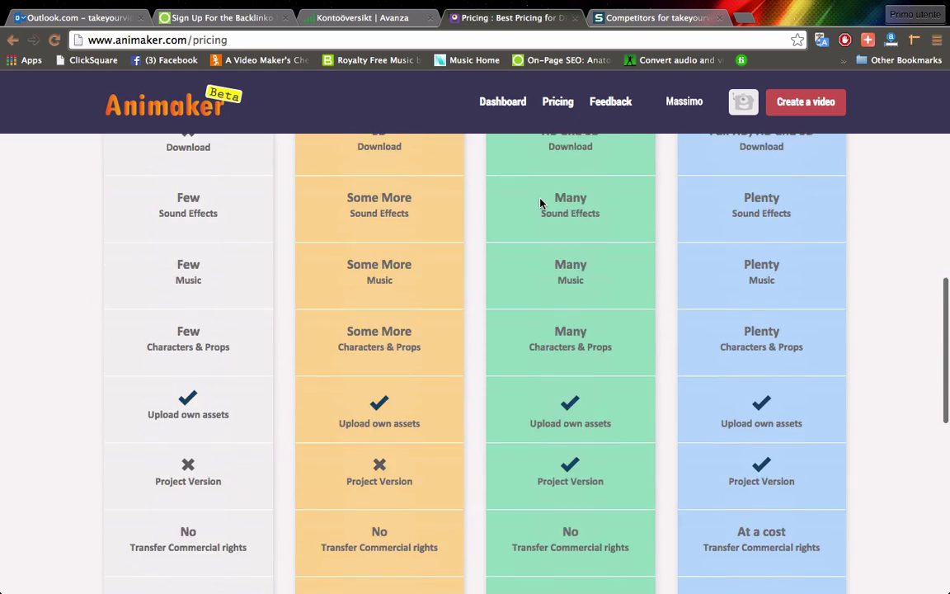
pyautogui.scroll(-4, 541, 203)
pyautogui.scroll(3, 544, 210)
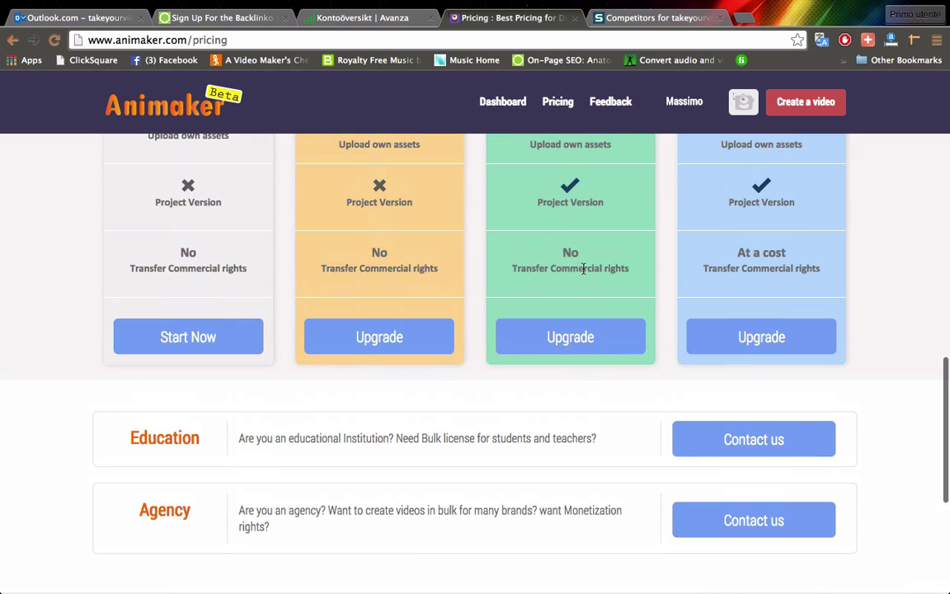
pyautogui.scroll(3, 589, 263)
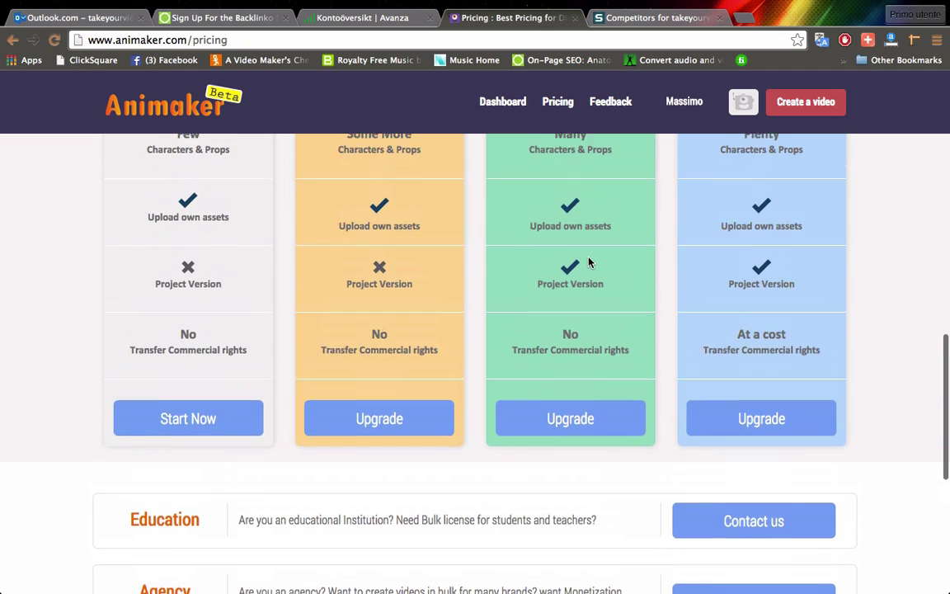
pyautogui.scroll(3, 589, 262)
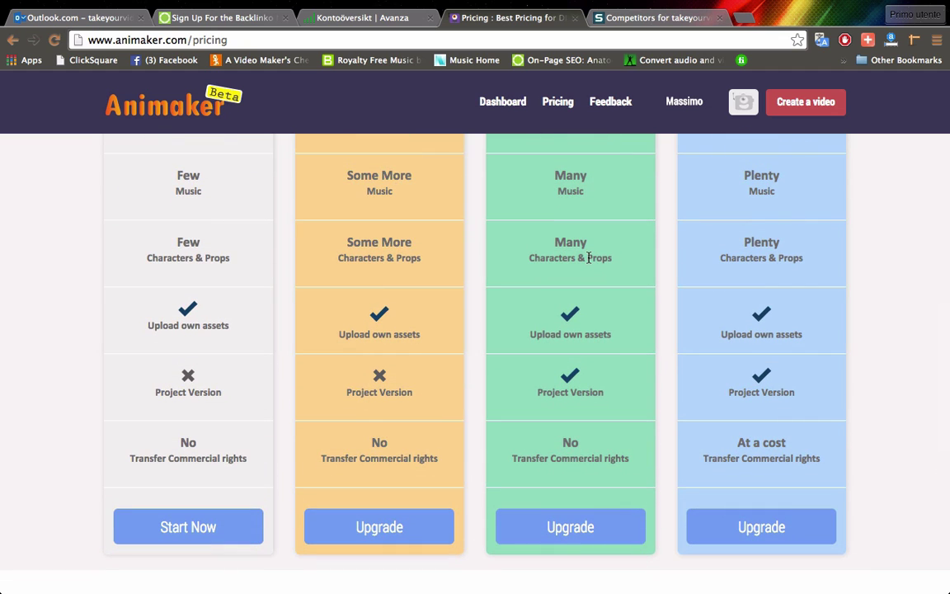
pyautogui.scroll(4, 589, 261)
pyautogui.scroll(-3, 589, 261)
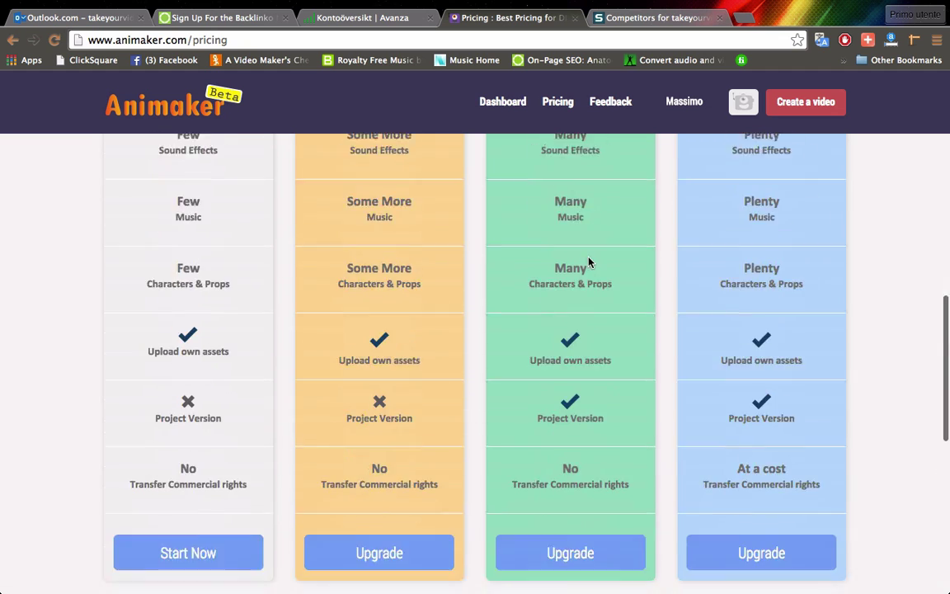
pyautogui.scroll(-4, 589, 261)
pyautogui.scroll(20, 770, 329)
pyautogui.scroll(-3, 730, 315)
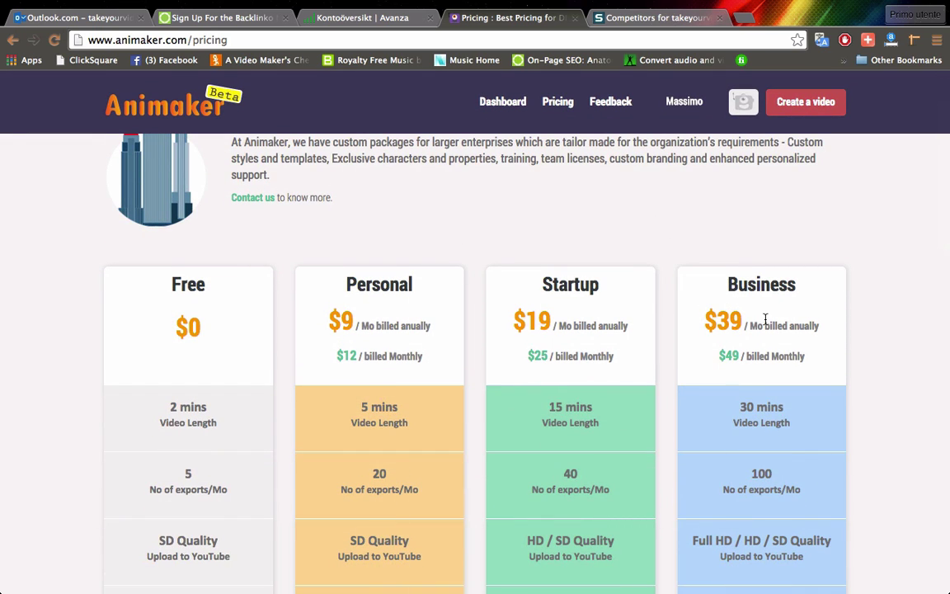
pyautogui.scroll(-1, 796, 327)
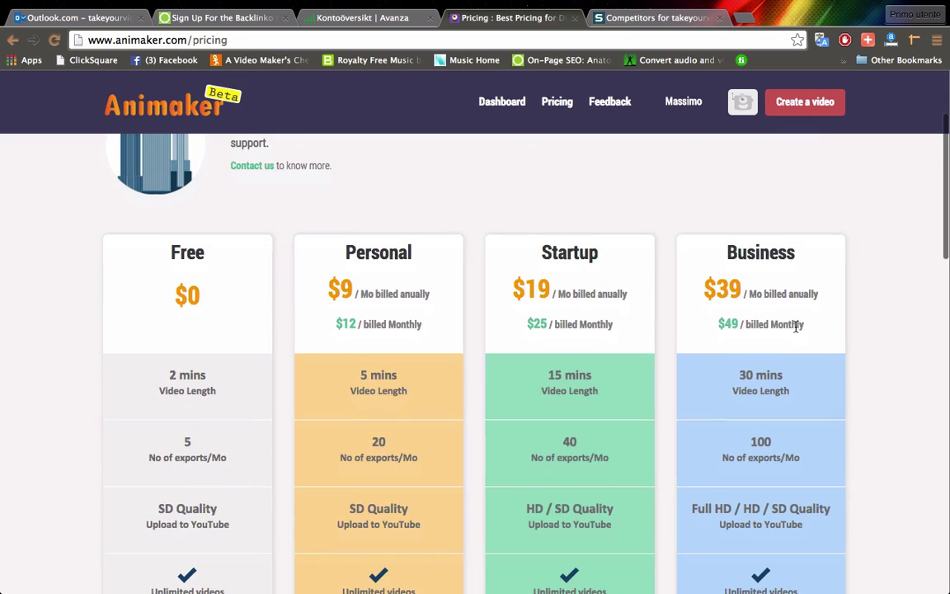
pyautogui.scroll(-3, 796, 327)
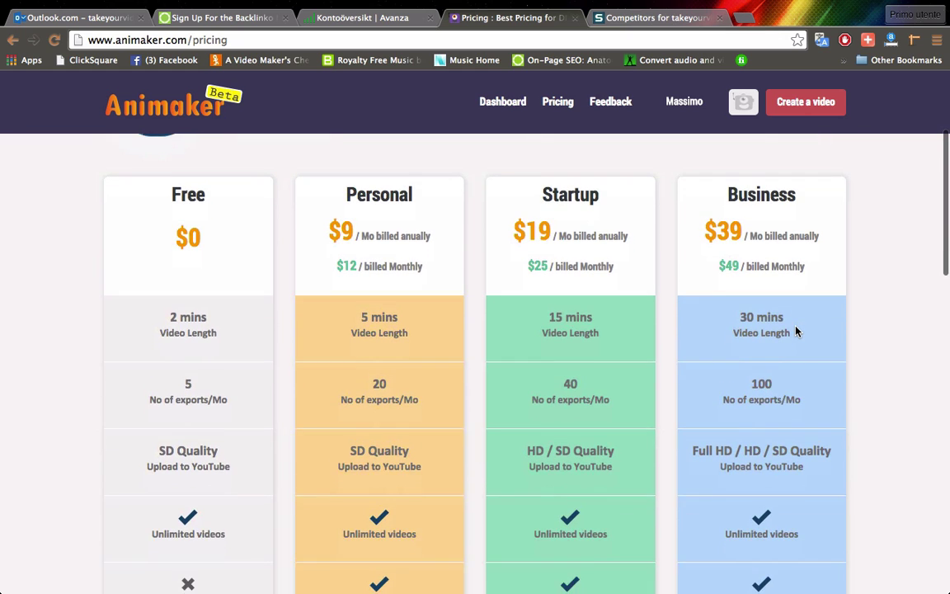
pyautogui.scroll(-2, 796, 330)
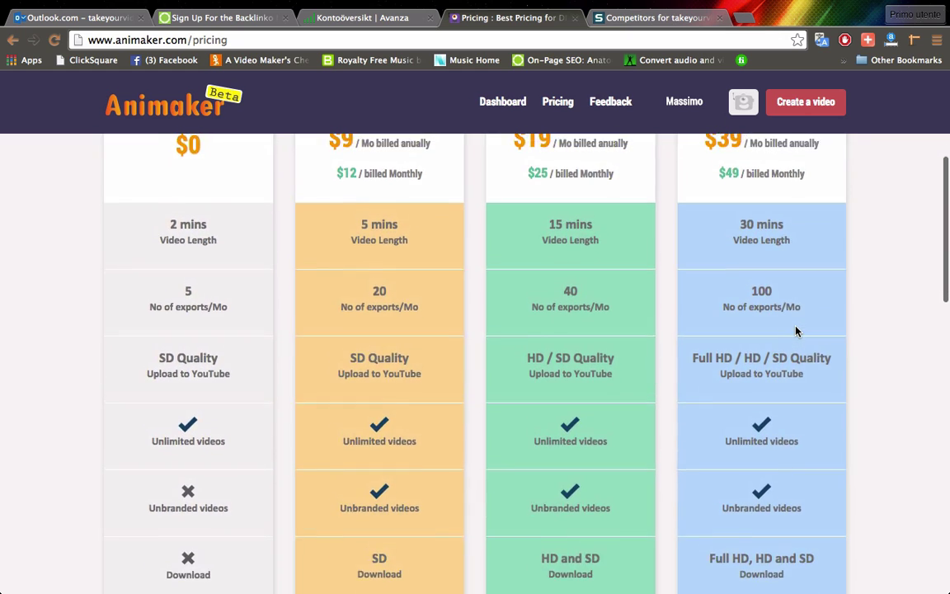
pyautogui.scroll(-2, 796, 331)
pyautogui.scroll(-7, 796, 331)
pyautogui.scroll(-5, 796, 331)
pyautogui.scroll(-5, 796, 331)
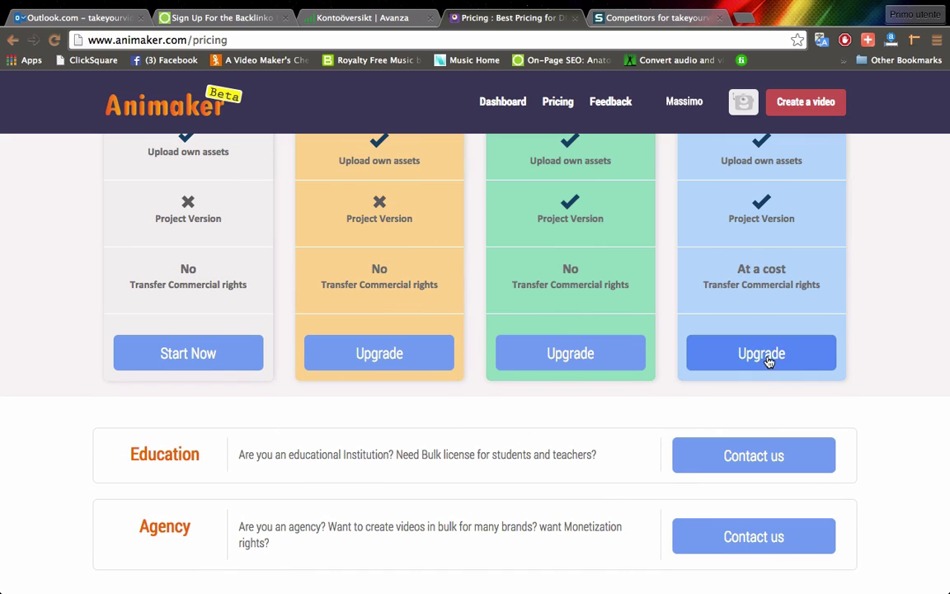
pyautogui.scroll(-1, 876, 321)
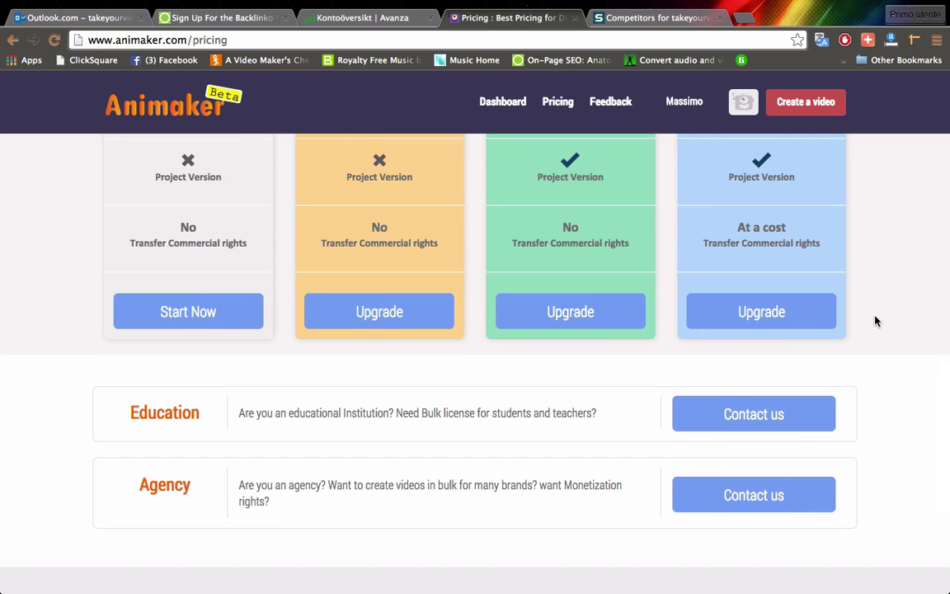
pyautogui.scroll(10, 639, 206)
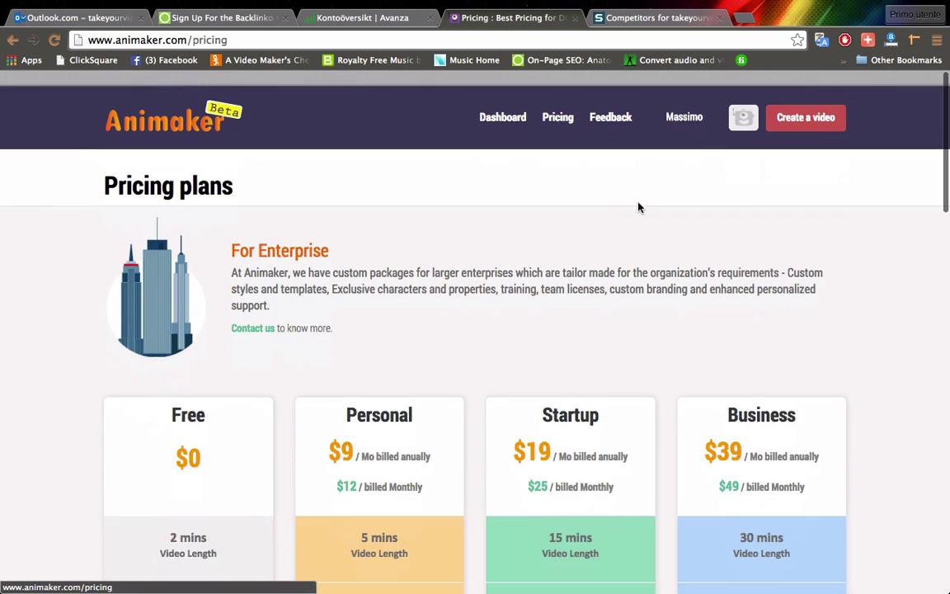